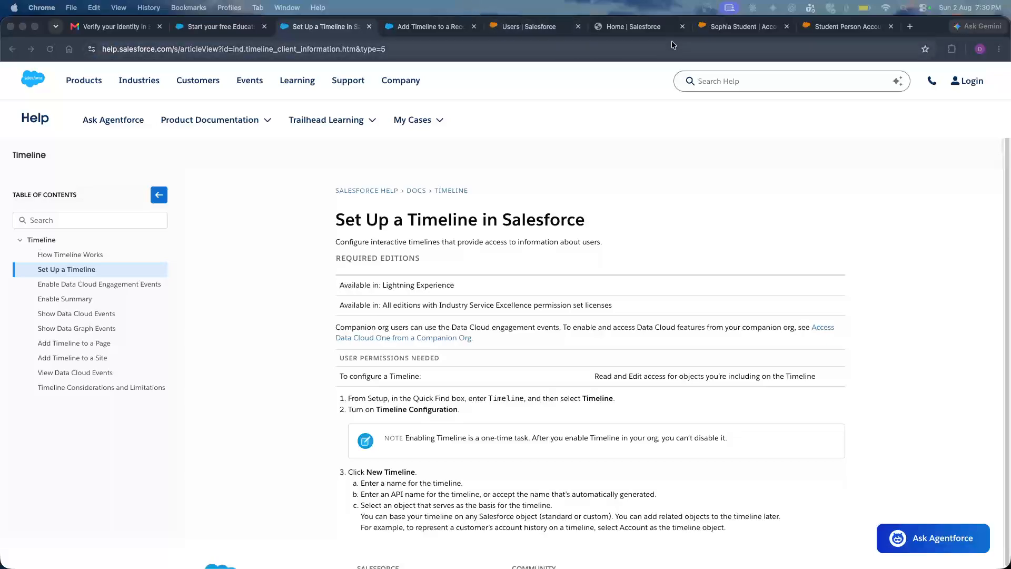
Examine the upcoming and past events in the Student Activities timeline on the student's person account.
click(716, 26)
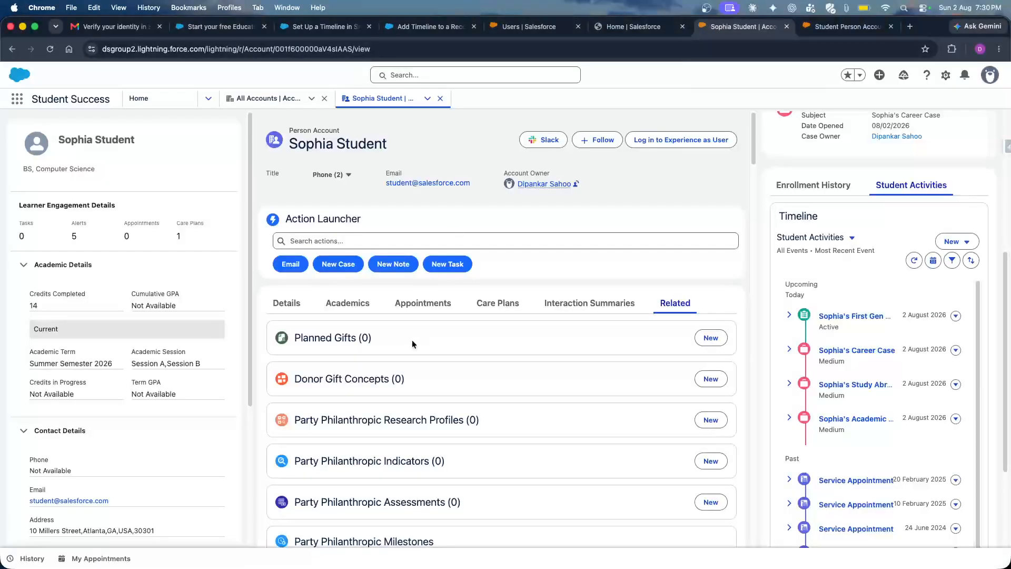
drag(391, 150, 291, 130)
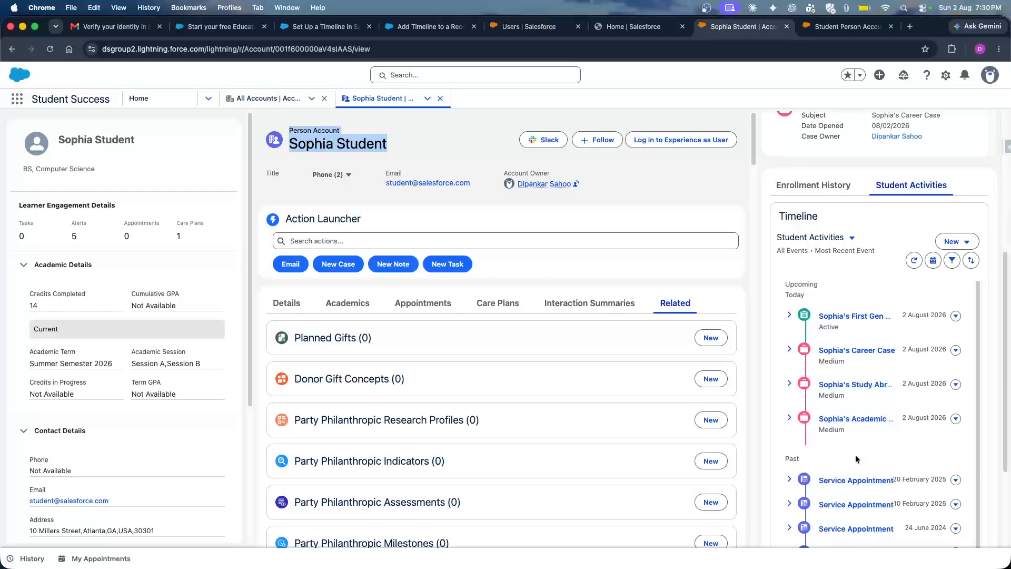
scroll(855, 455, down, 1)
scroll(849, 457, down, 1)
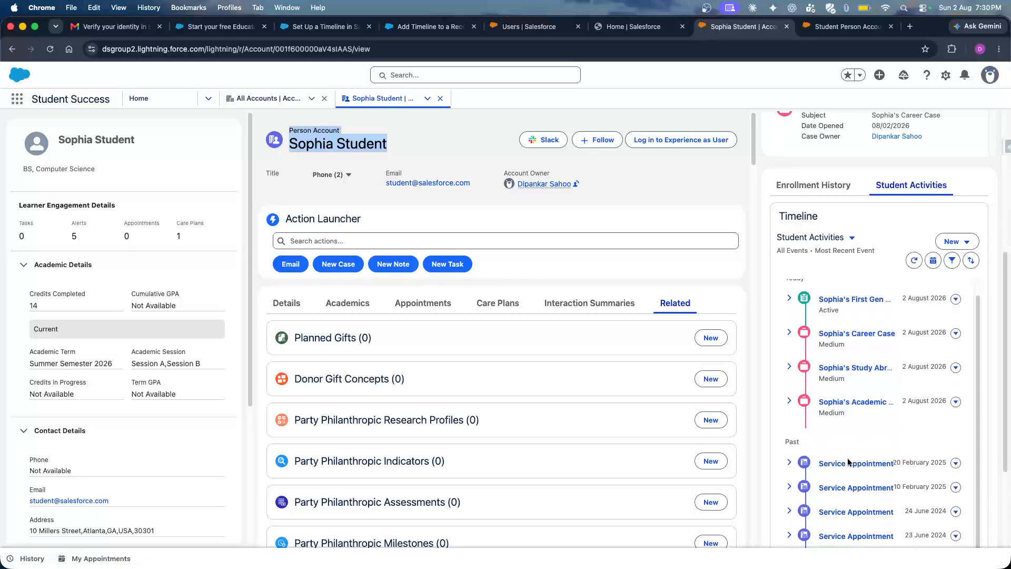
scroll(869, 495, down, 5)
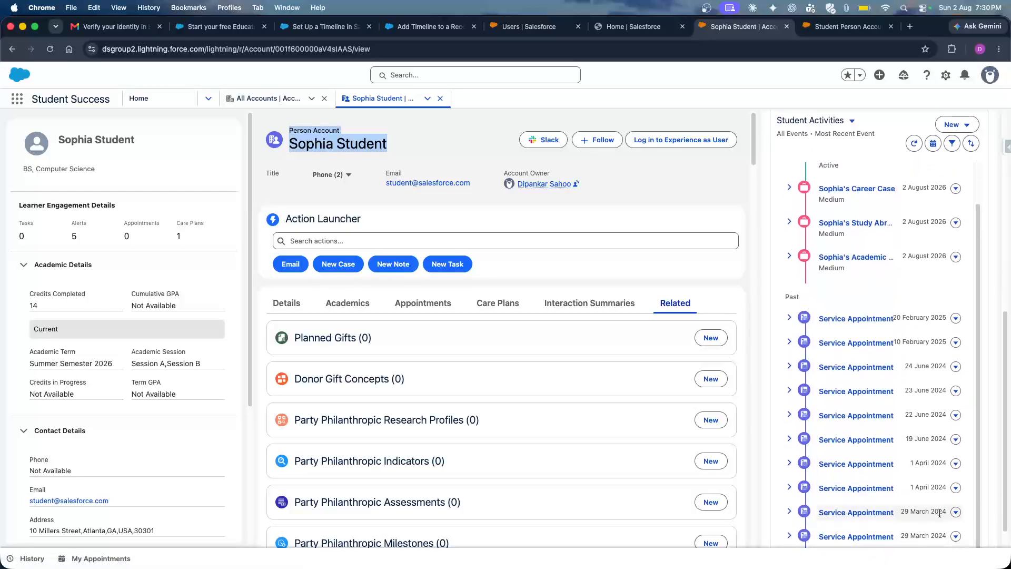
scroll(921, 432, up, 2)
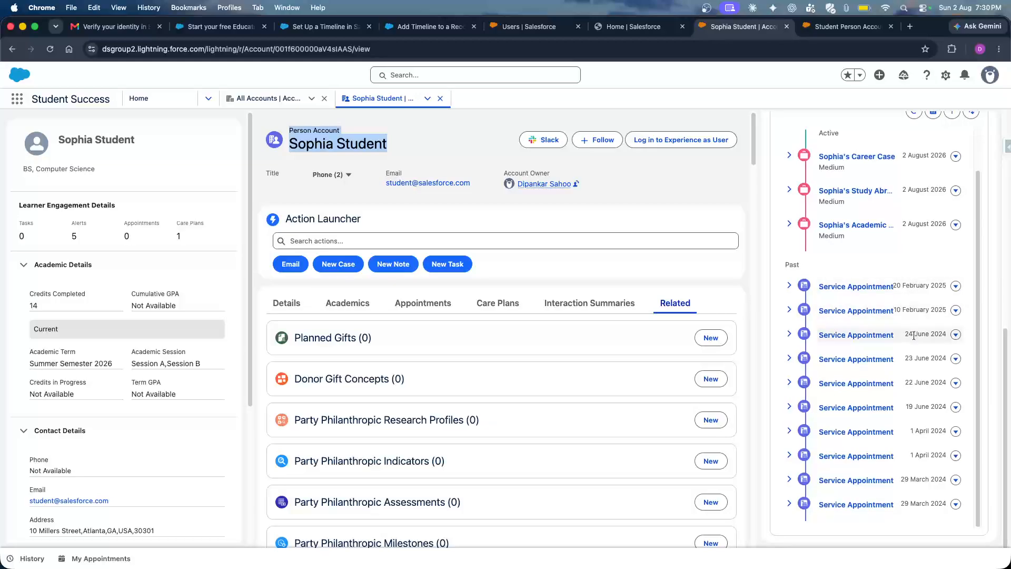
scroll(928, 503, down, 2)
scroll(821, 295, up, 2)
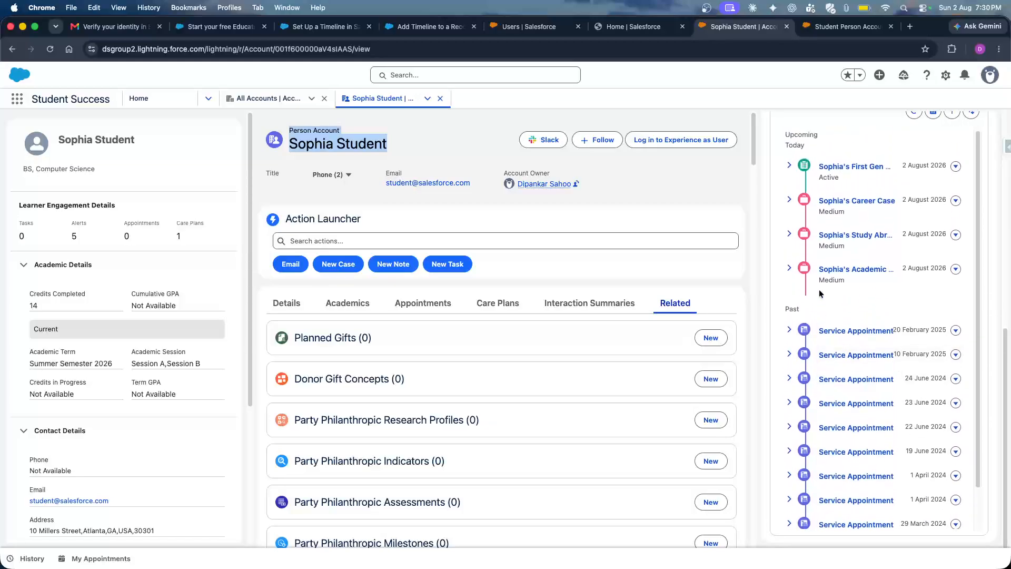
scroll(798, 200, up, 1)
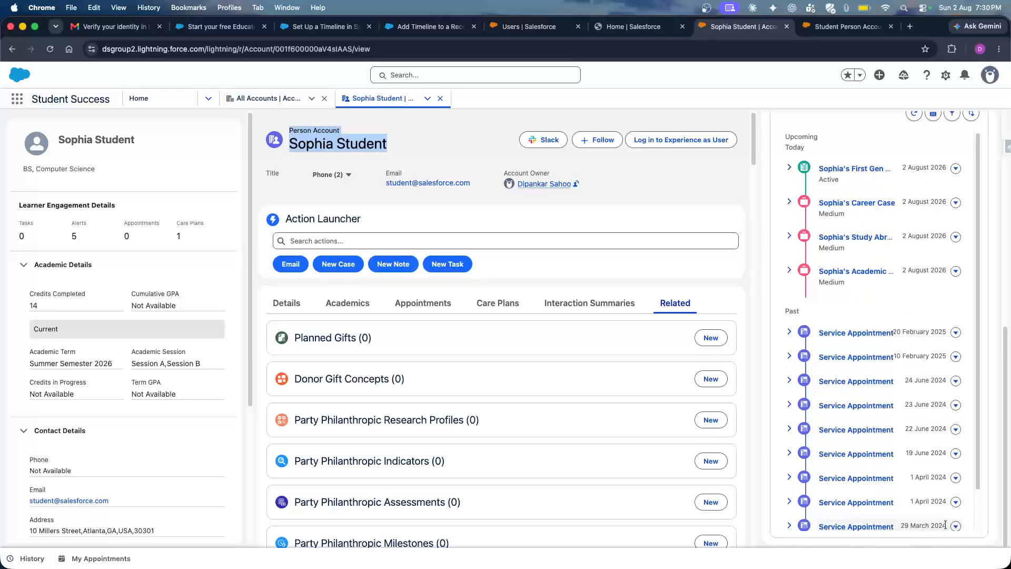
drag(953, 529, 841, 169)
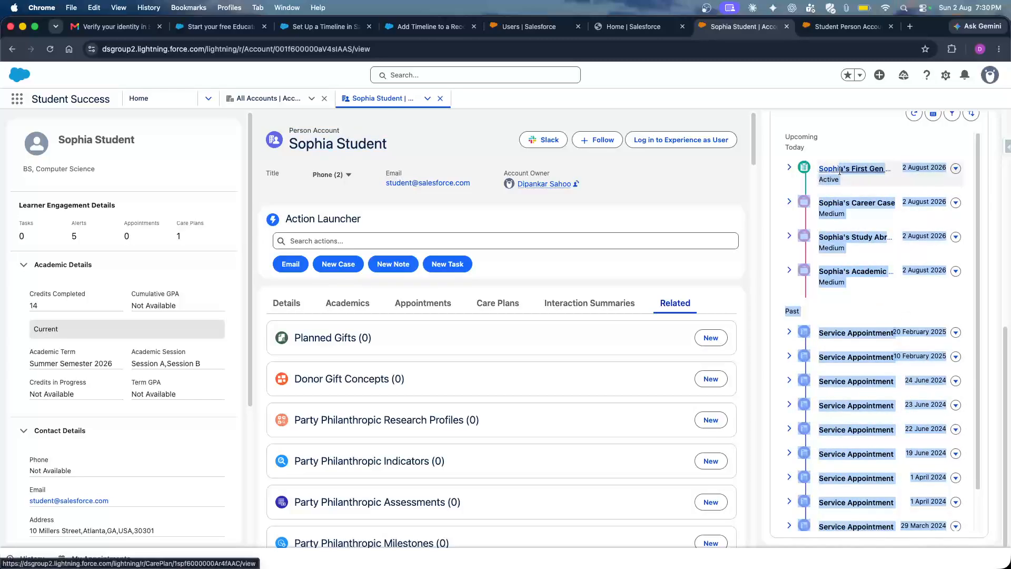
click(829, 124)
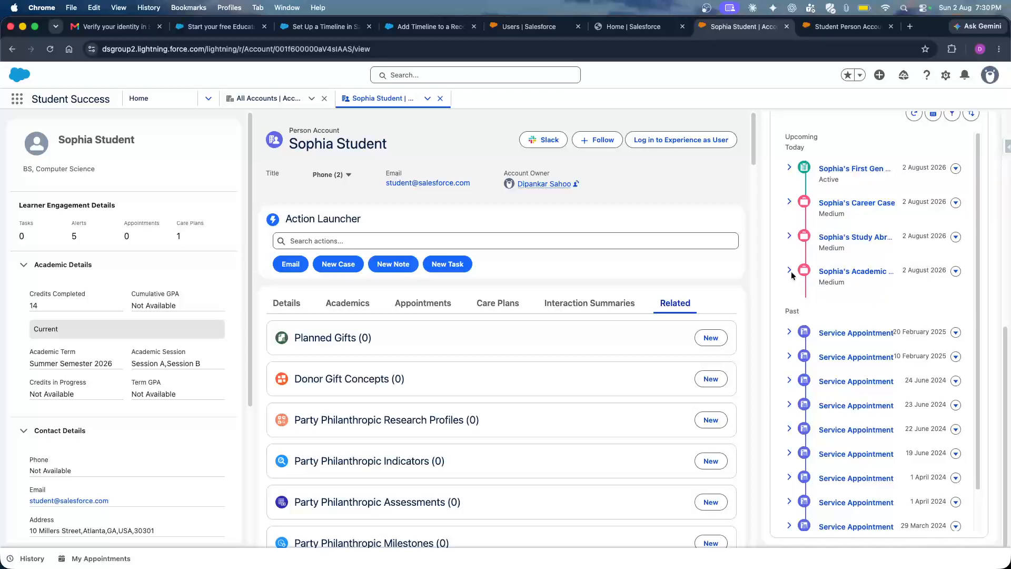
Examine the study abroad case event's details, related comments and record actions, plus the record types the timeline can create.
click(790, 237)
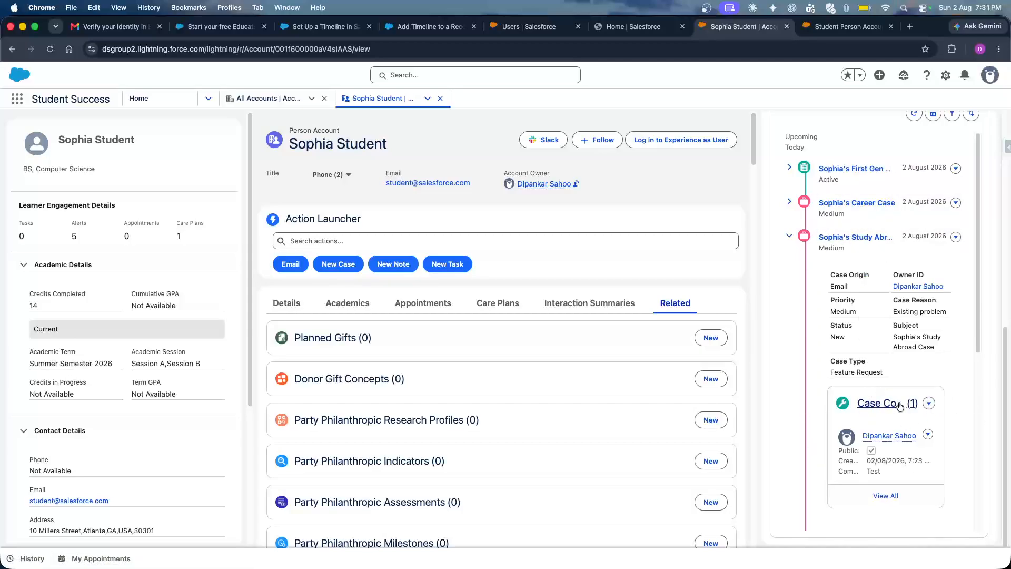
click(930, 404)
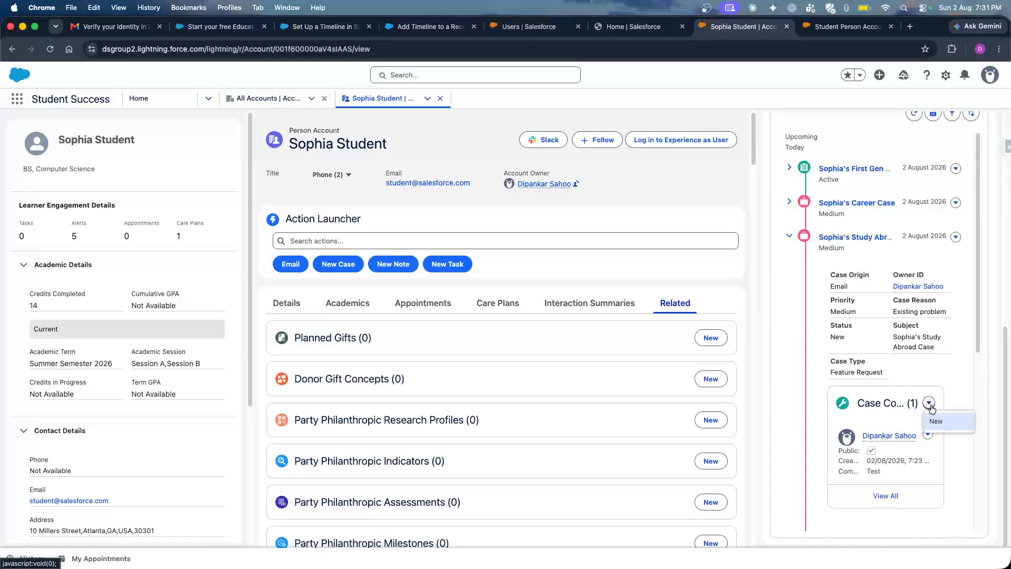
click(961, 387)
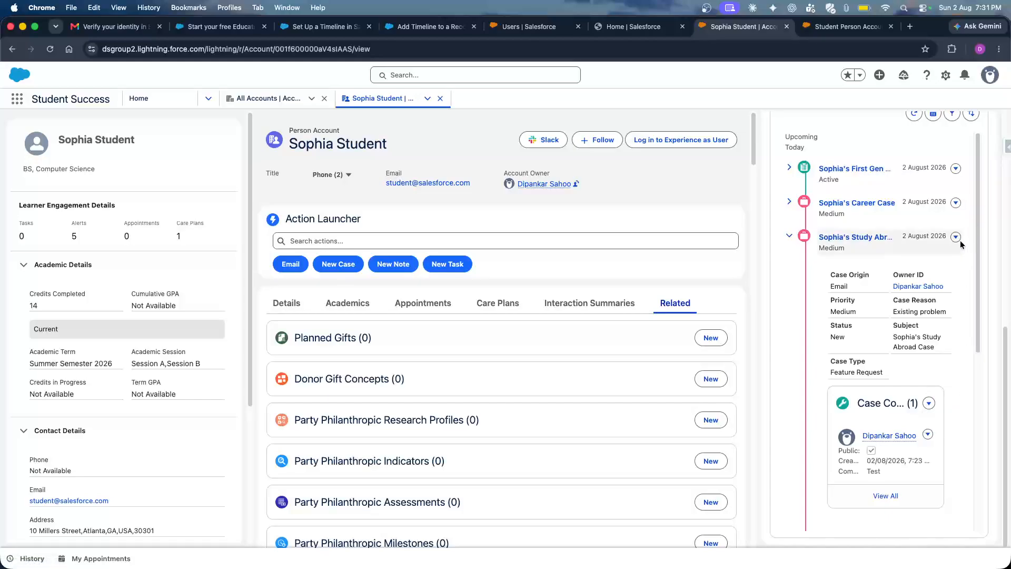
click(956, 237)
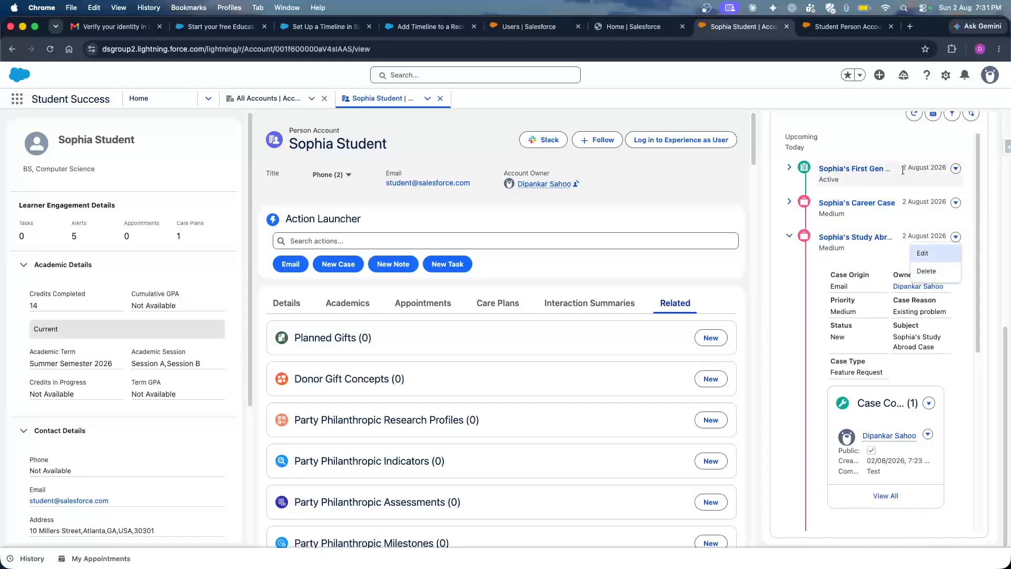
scroll(890, 172, up, 2)
click(942, 164)
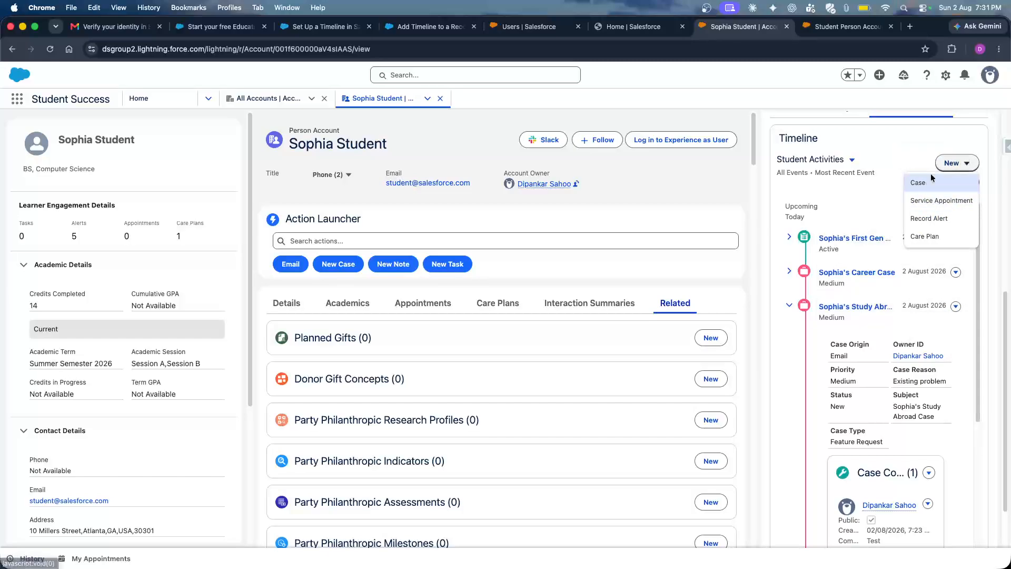
click(864, 190)
click(957, 306)
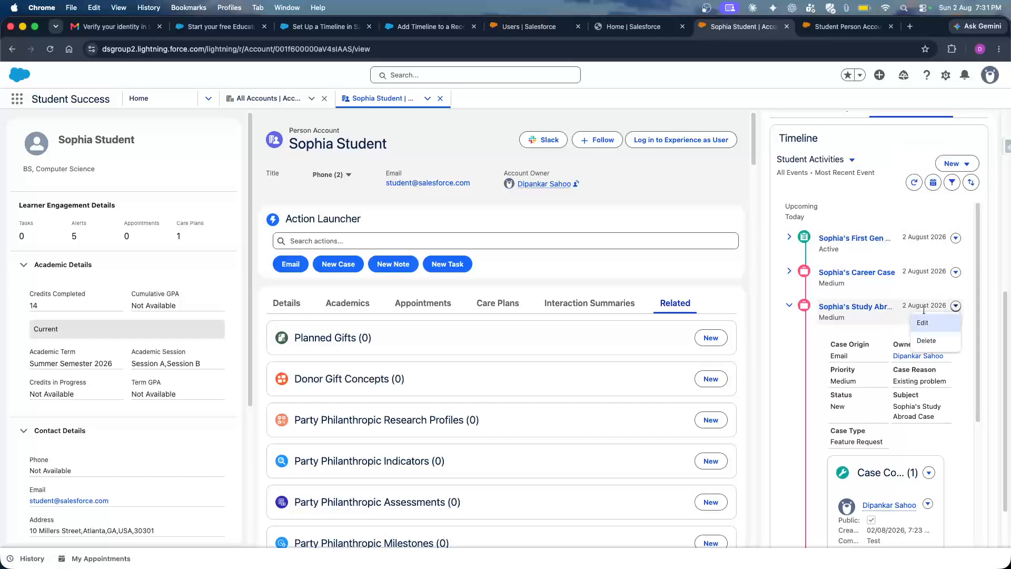
click(970, 304)
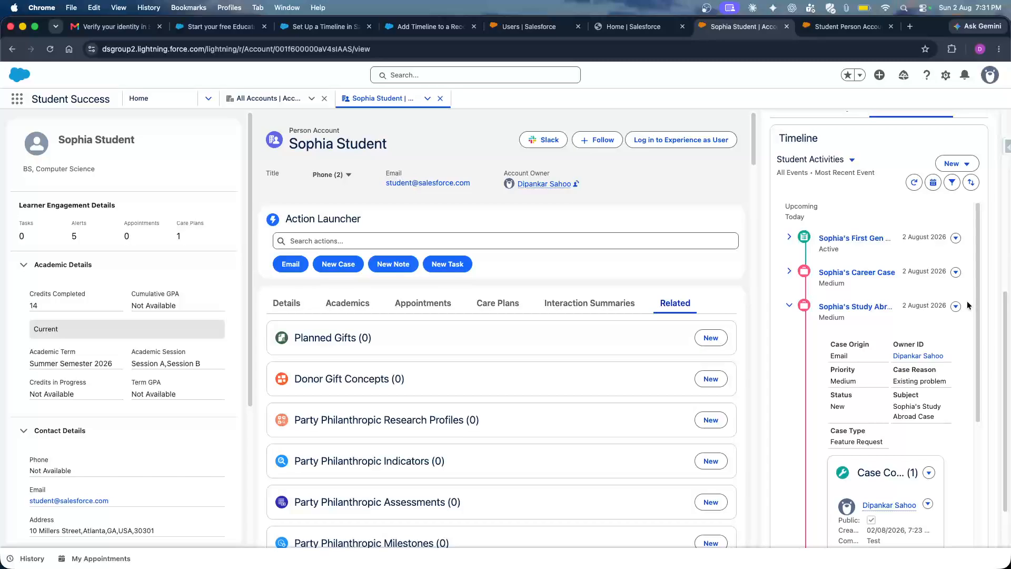
click(789, 306)
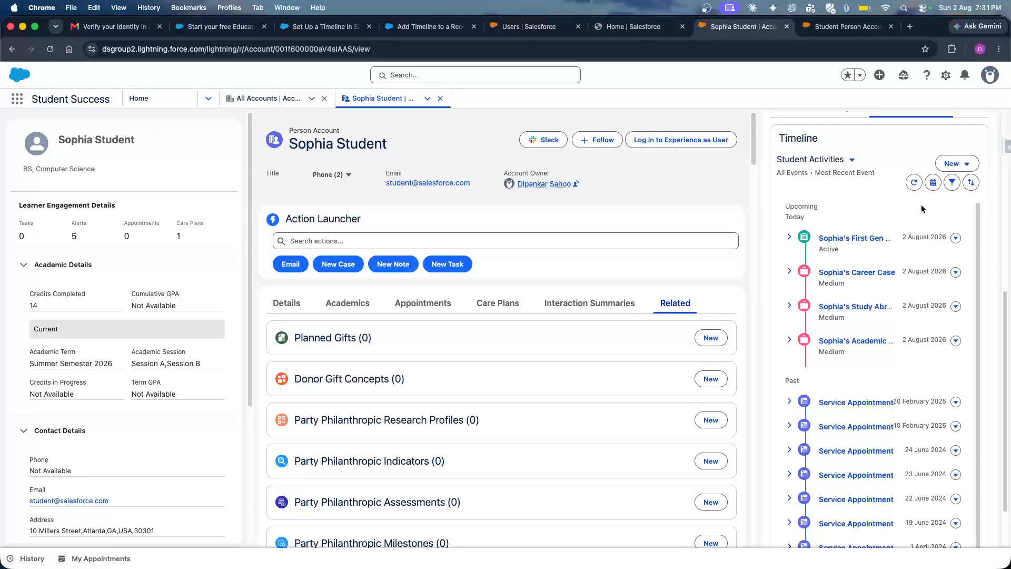
Review the Set Up a Timeline help article, the configured timelines list, the student's timeline and the user's permission set licenses.
click(323, 31)
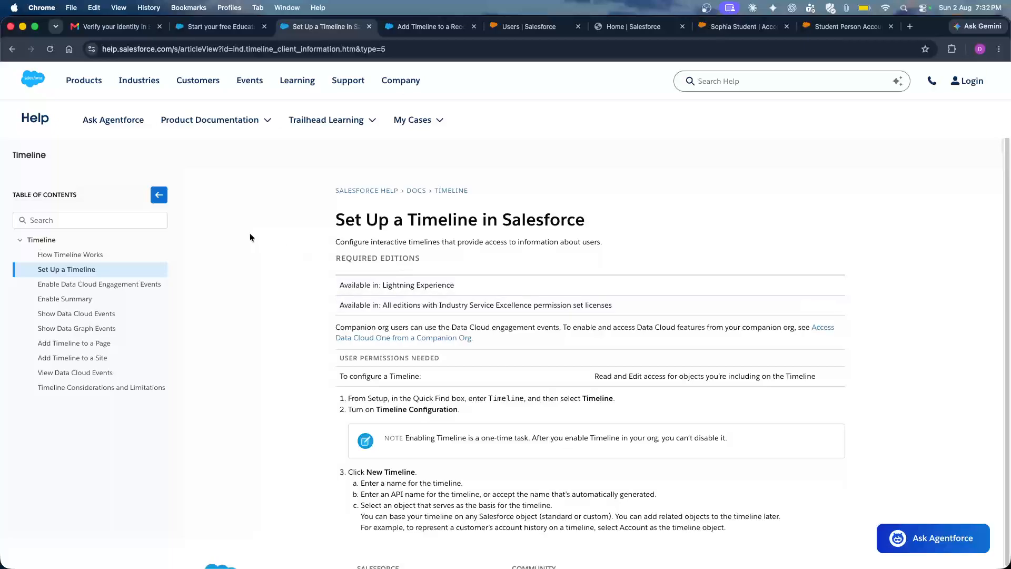
click(632, 28)
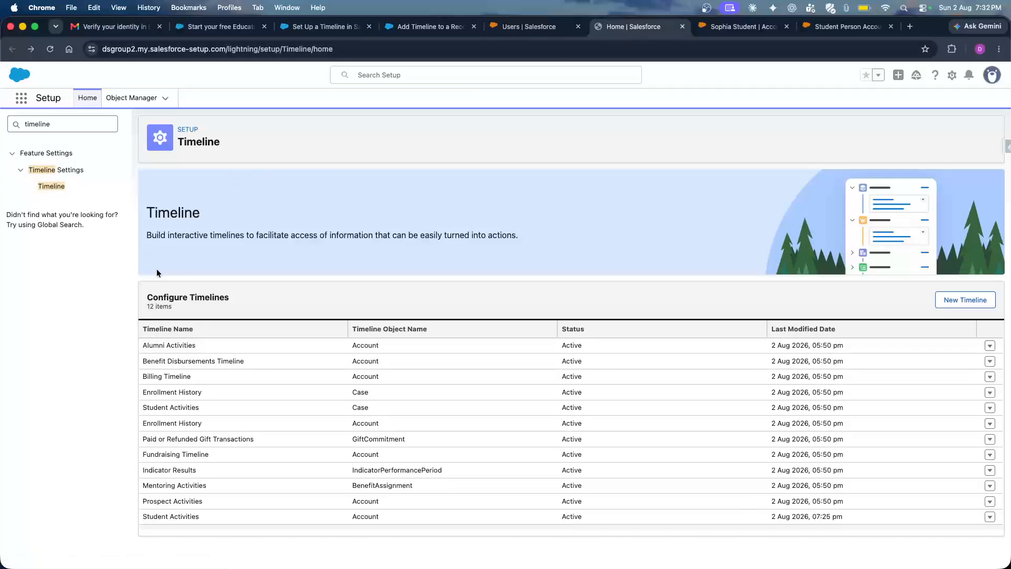
click(728, 26)
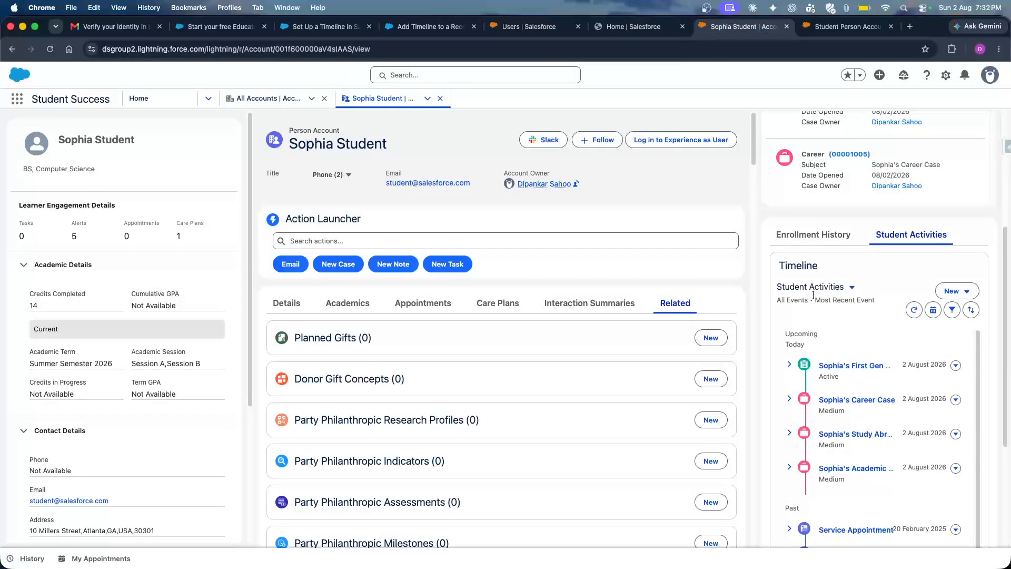
click(514, 27)
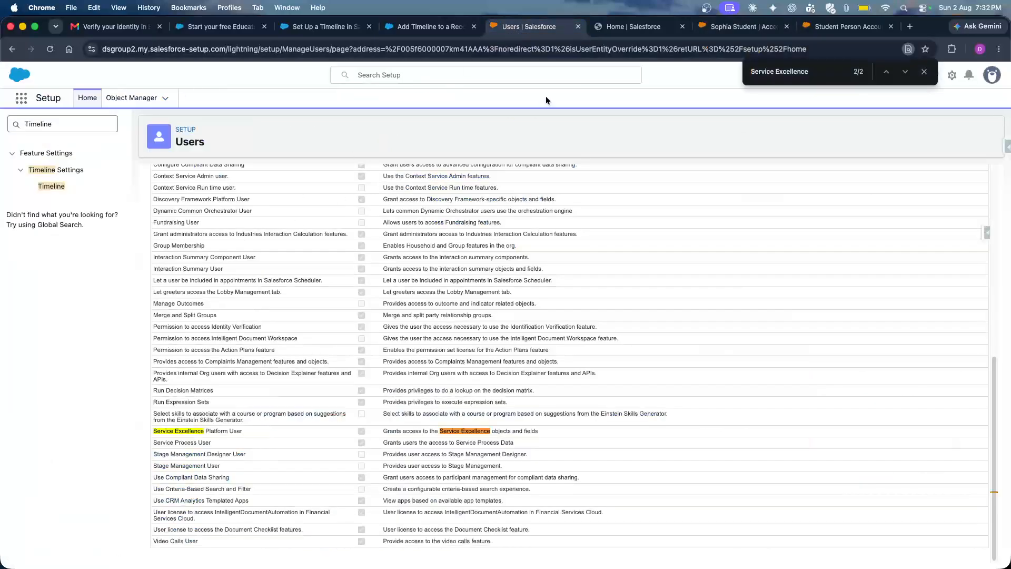
Deactivate the Account-based Student Activities timeline in the Timeline setup.
click(632, 26)
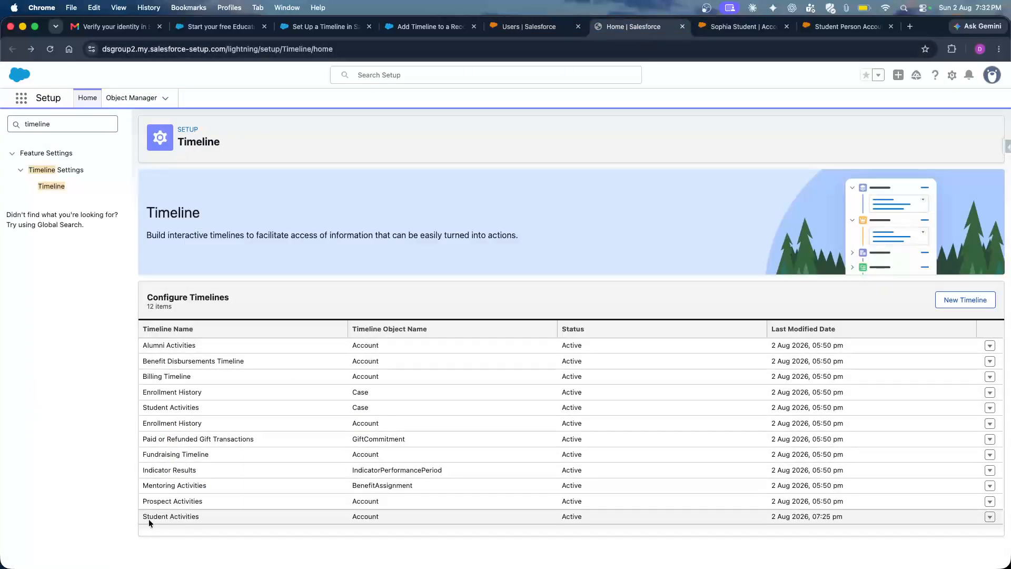
drag(142, 516, 219, 517)
double_click(367, 516)
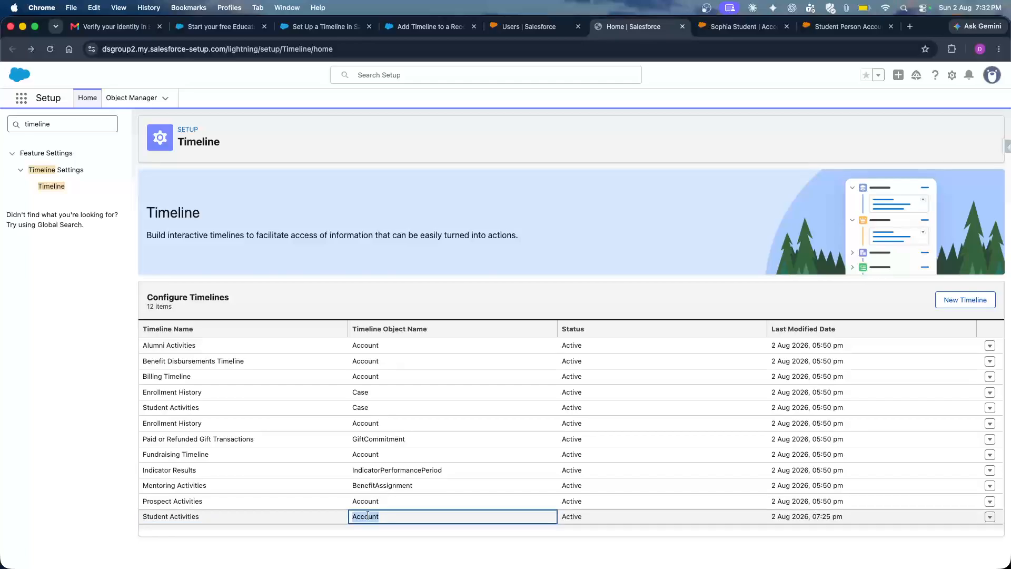
click(990, 516)
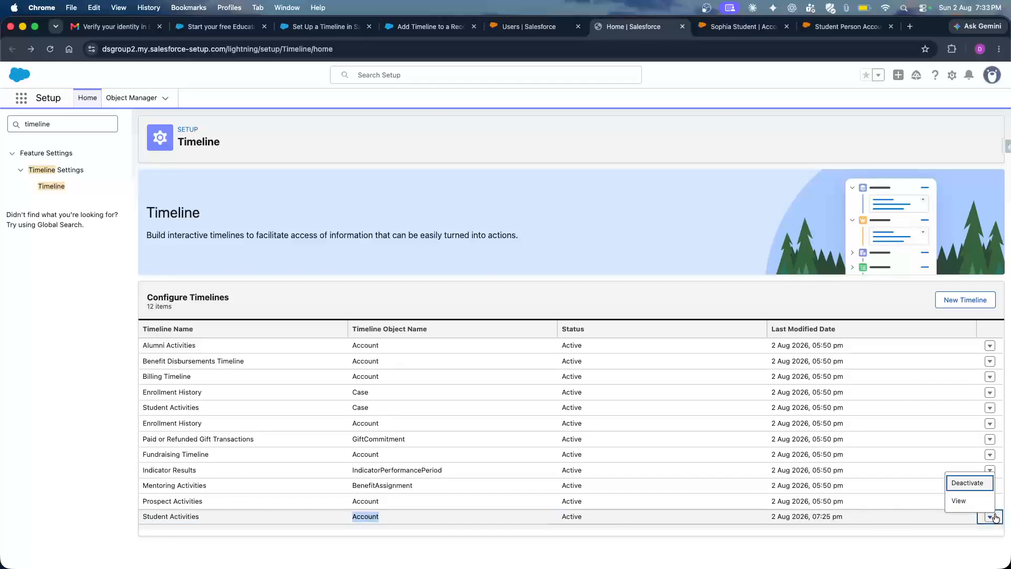
click(977, 483)
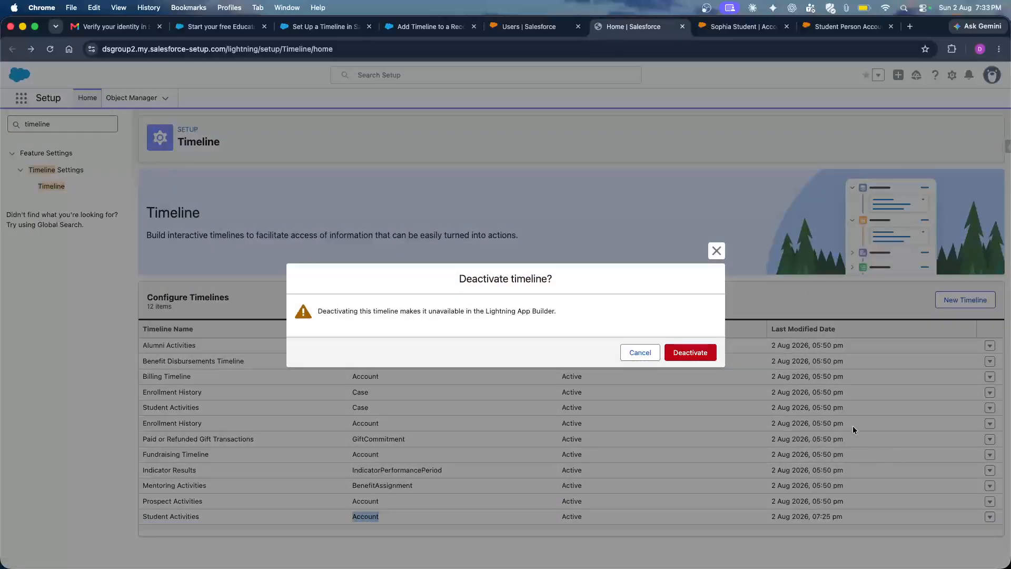
click(713, 356)
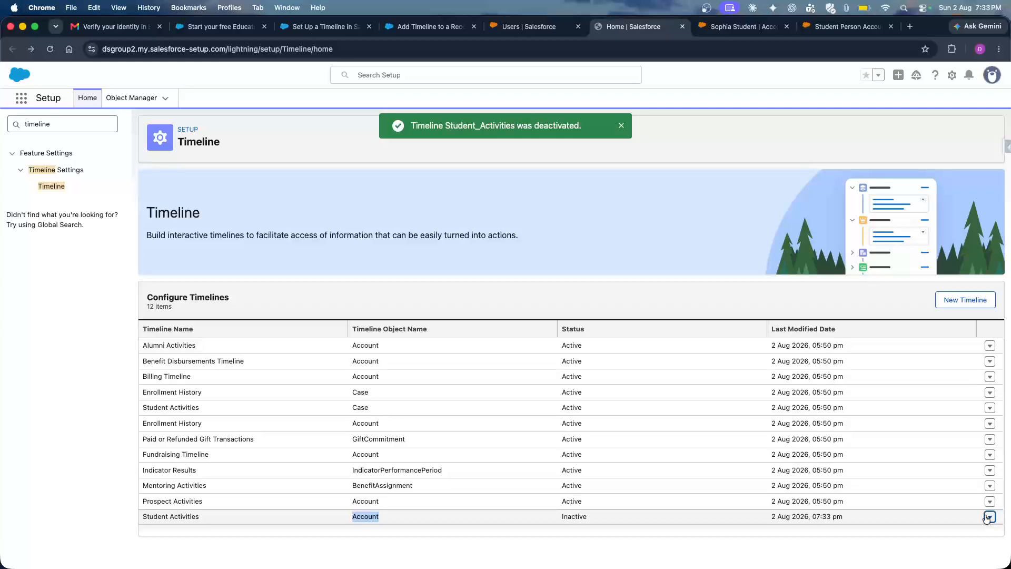
Open the Account-based Student Activities timeline for editing and display its Timeline Related Objects.
click(989, 517)
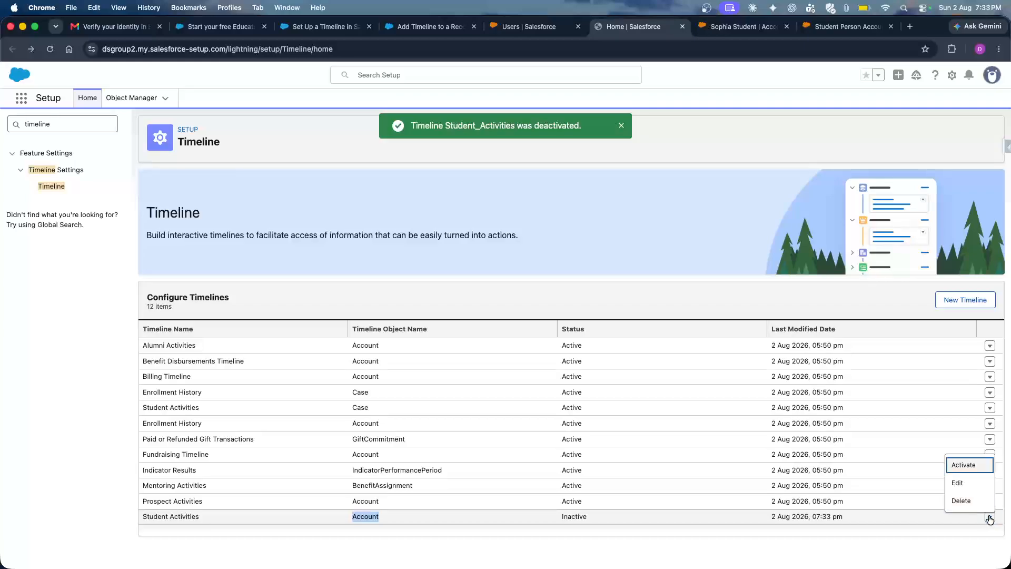
click(966, 483)
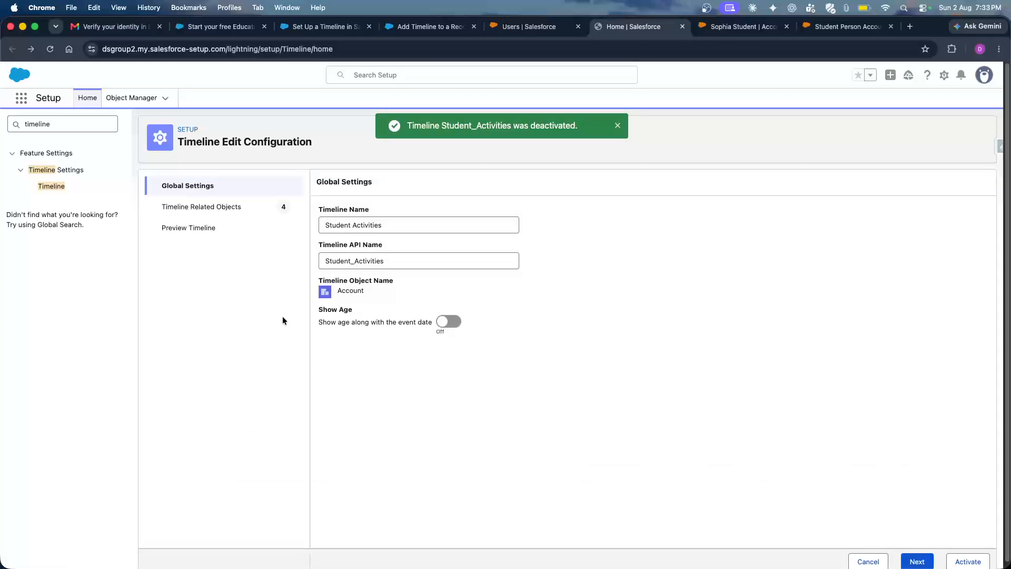
double_click(353, 223)
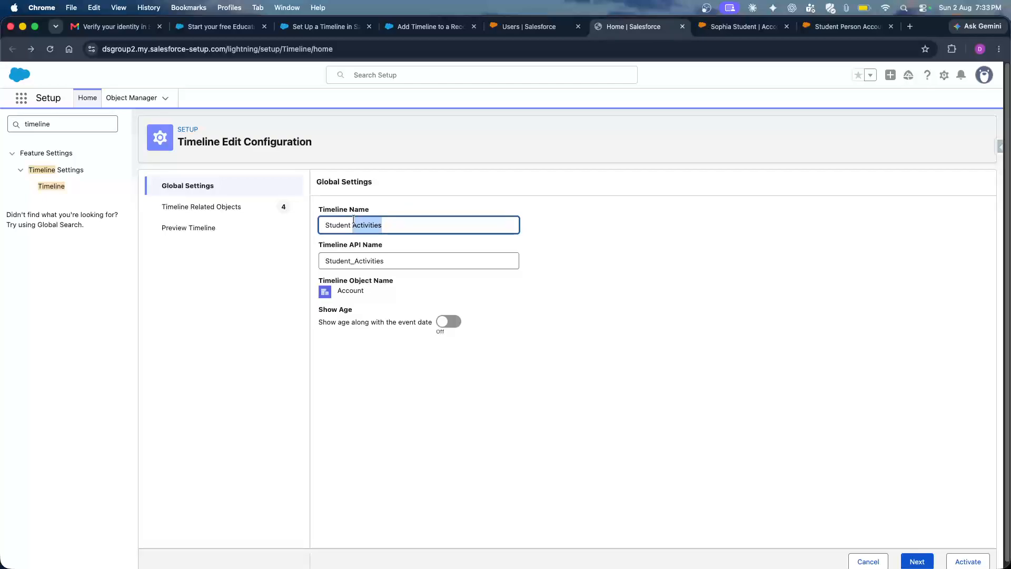
click(200, 206)
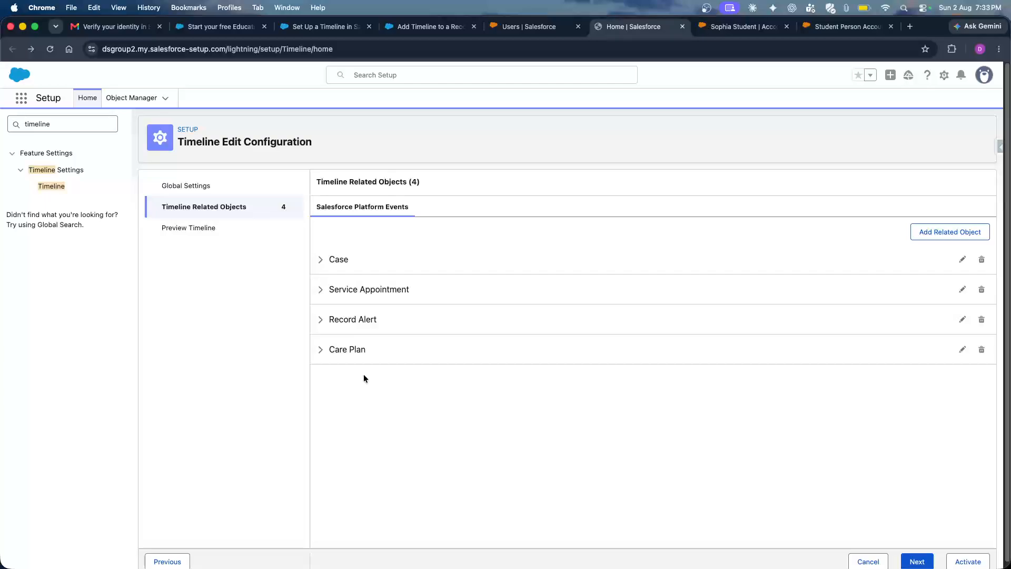
Compare the timeline's configured related objects with the events shown on the student's account record.
click(723, 29)
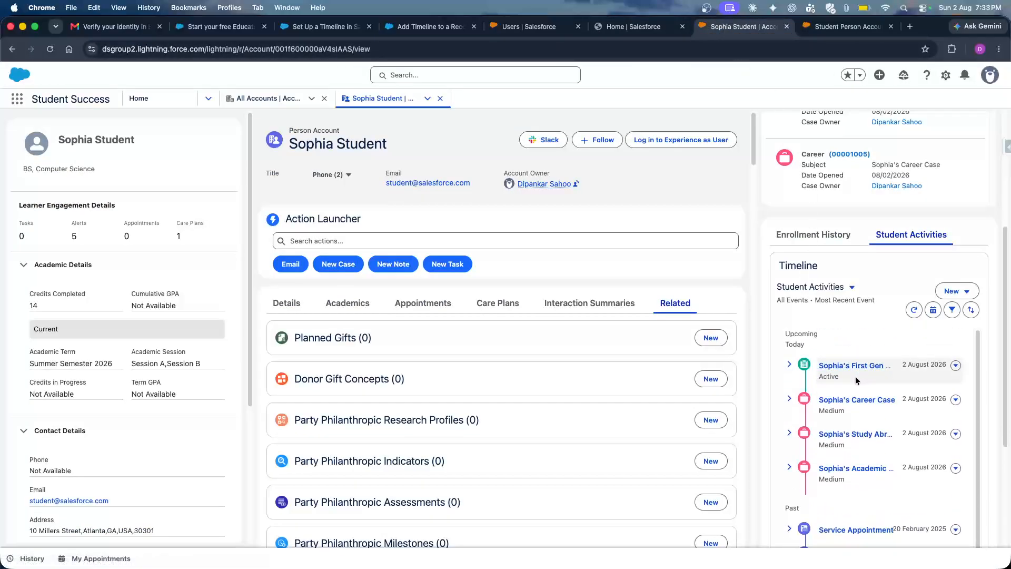
scroll(864, 389, down, 5)
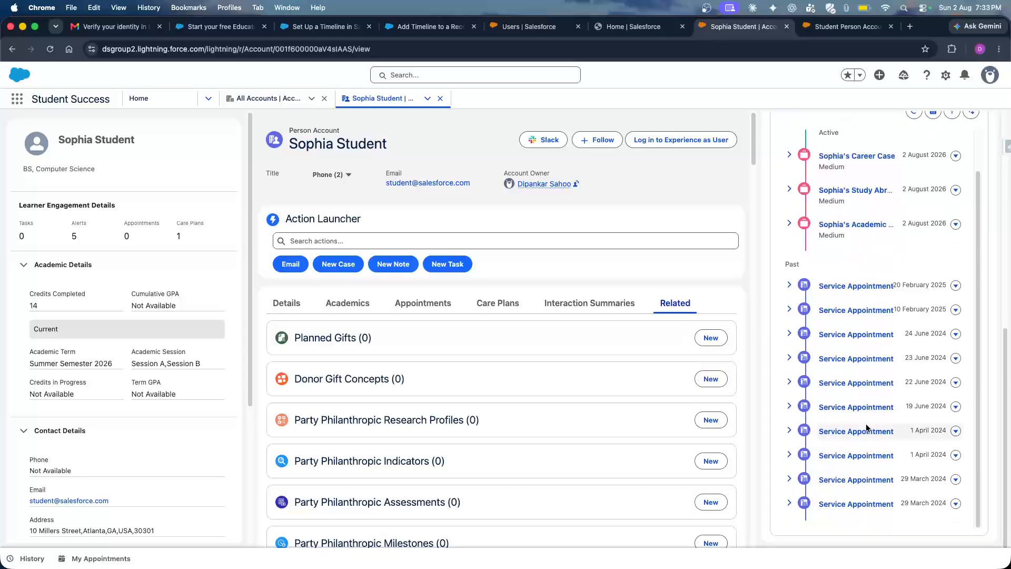
click(635, 26)
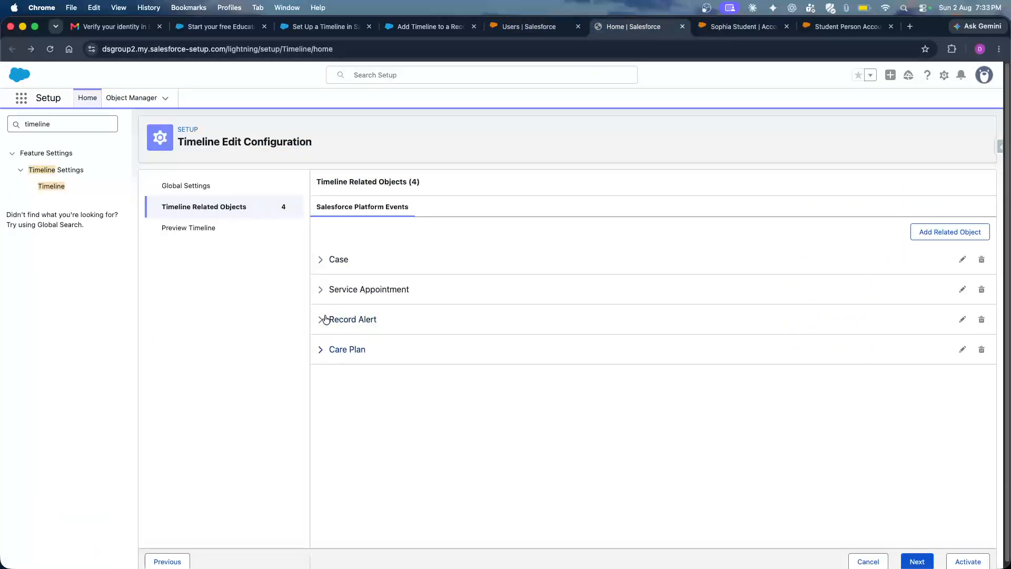
click(740, 27)
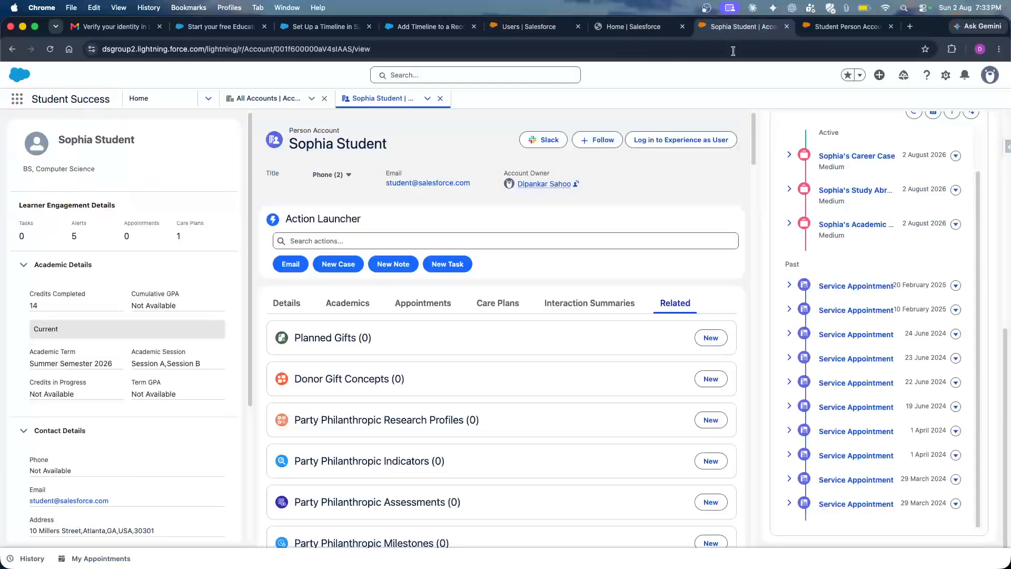
click(642, 32)
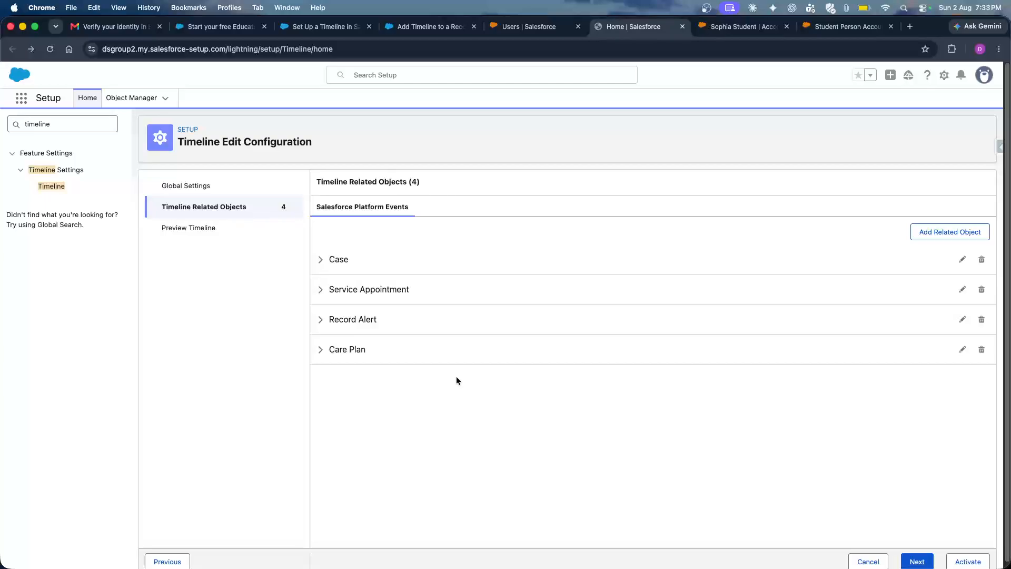
Examine the Case related object's configuration, open it for editing, and check its timeline details and available record types.
click(396, 266)
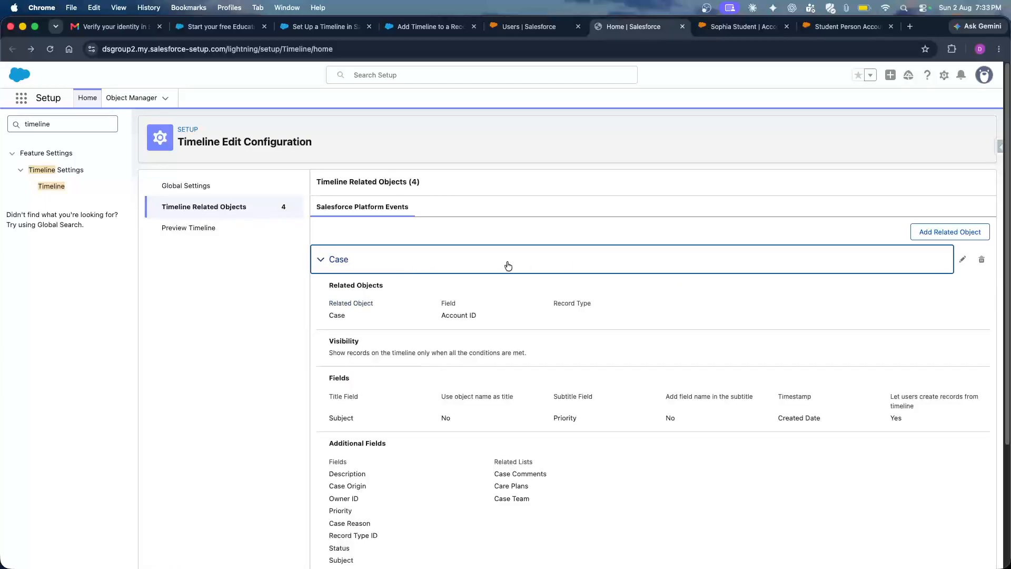
click(502, 257)
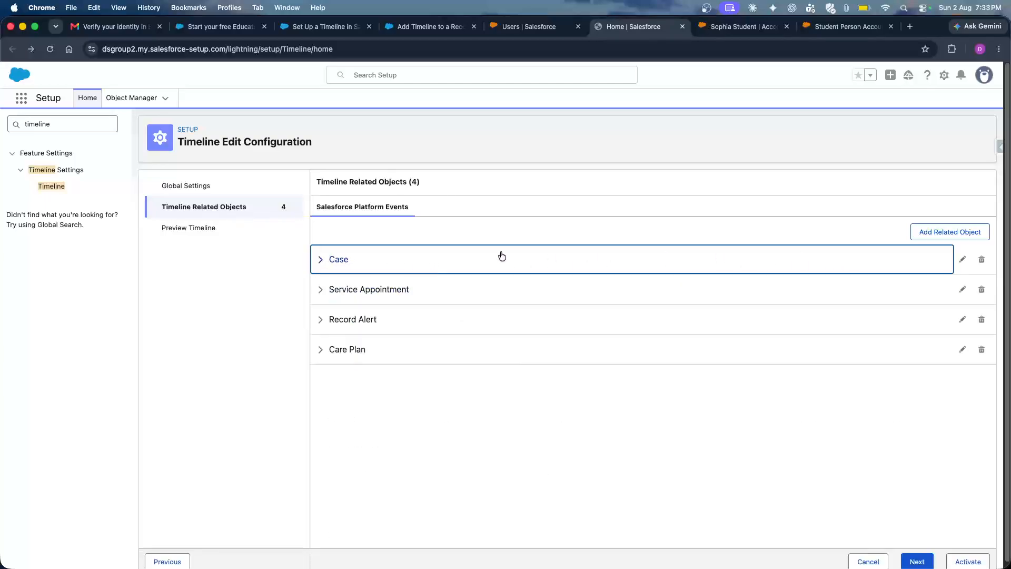
click(962, 260)
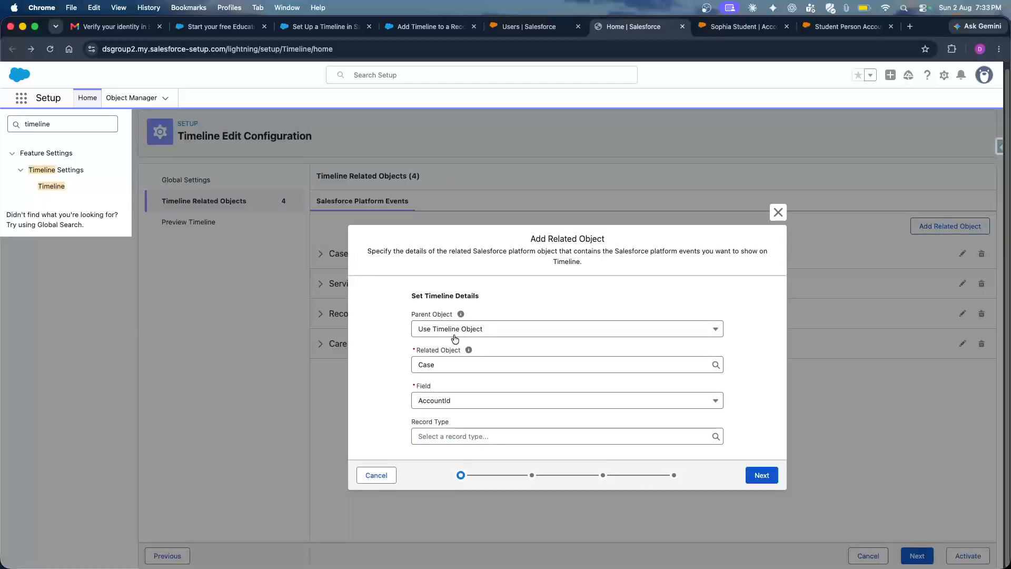
click(442, 364)
click(355, 365)
click(435, 436)
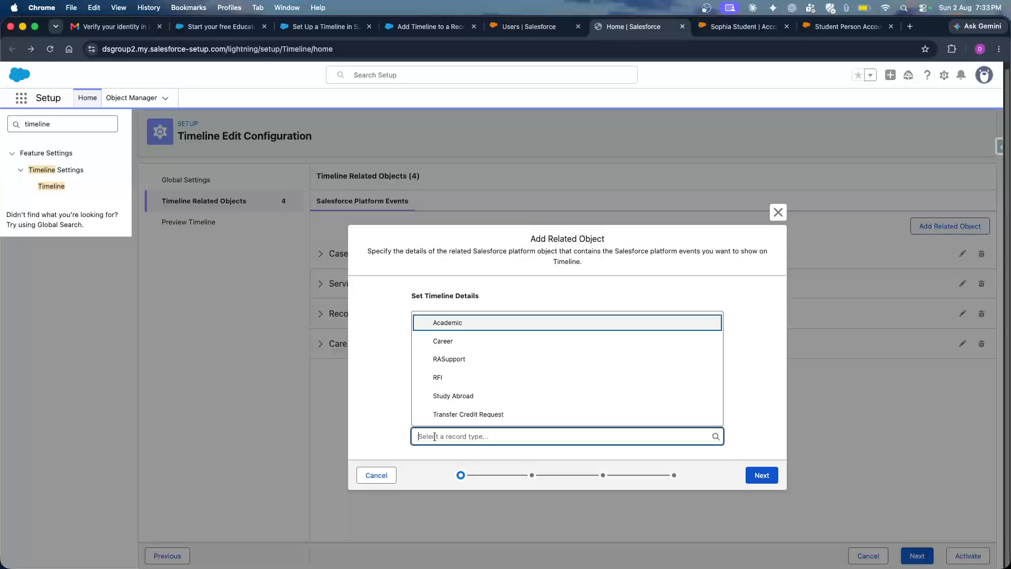
click(384, 426)
Inspect the fields available for a Case record visibility condition, discard the empty condition, and continue to the timeline display fields.
click(761, 475)
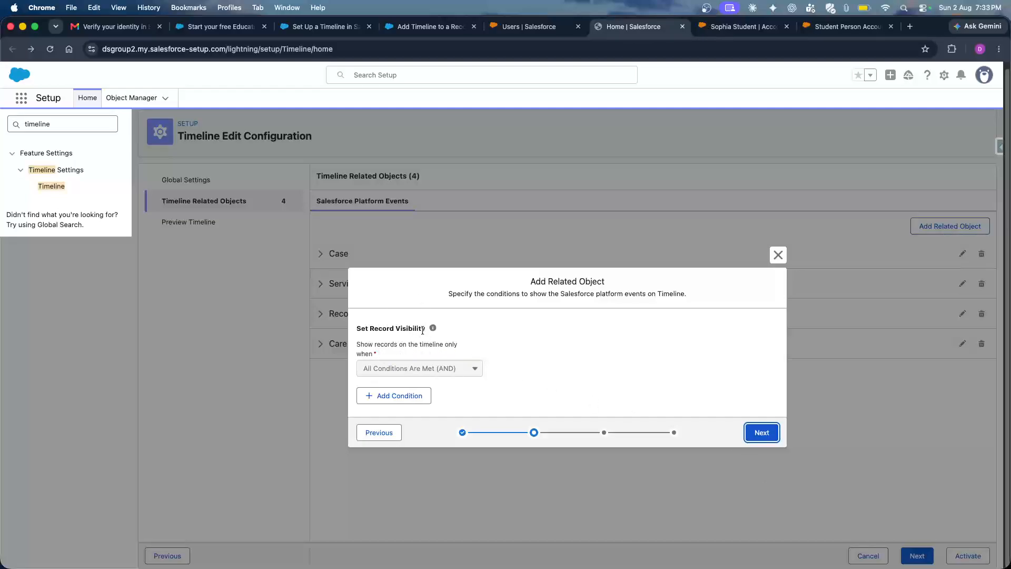
drag(425, 330, 356, 329)
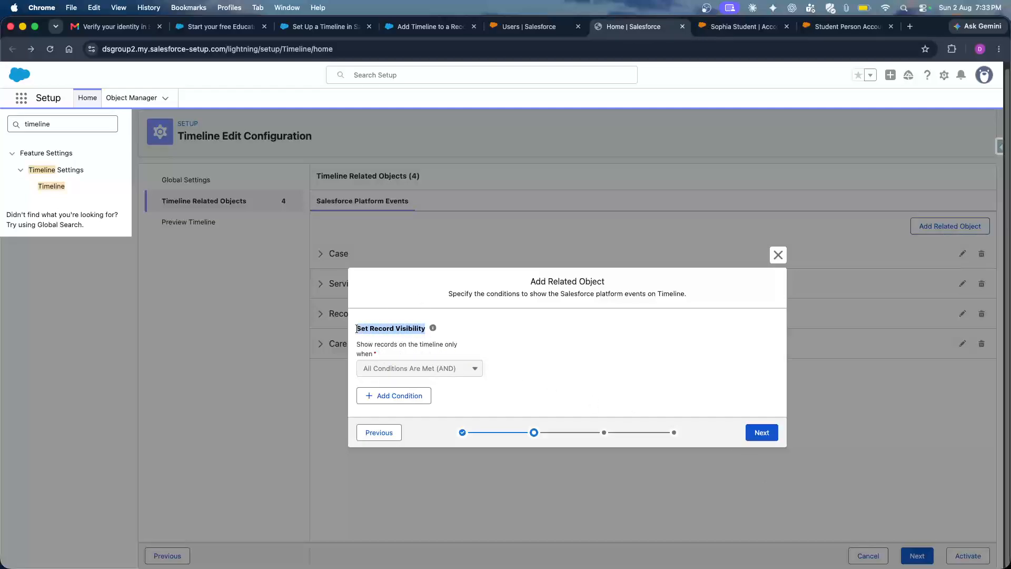
click(396, 396)
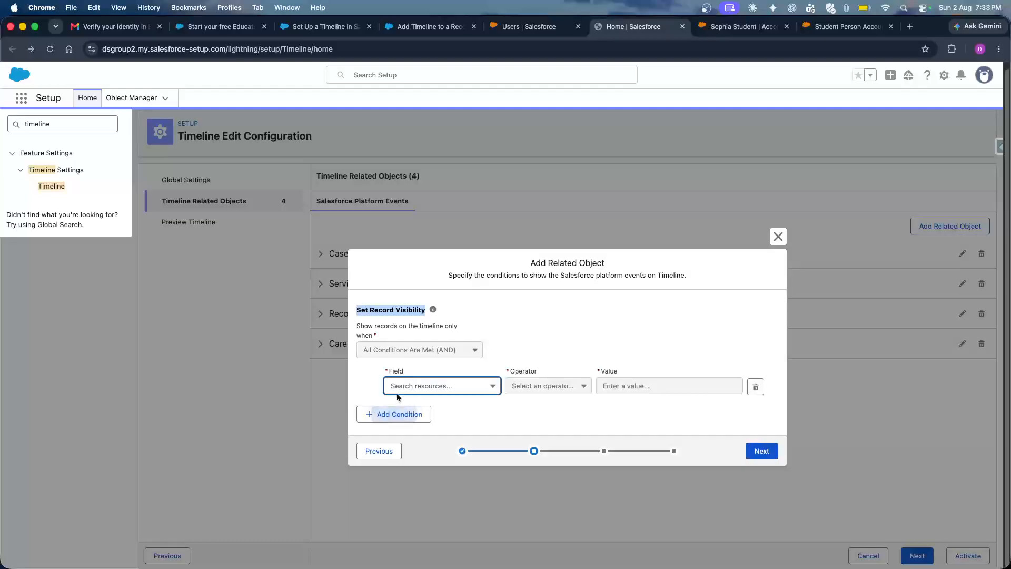
click(434, 387)
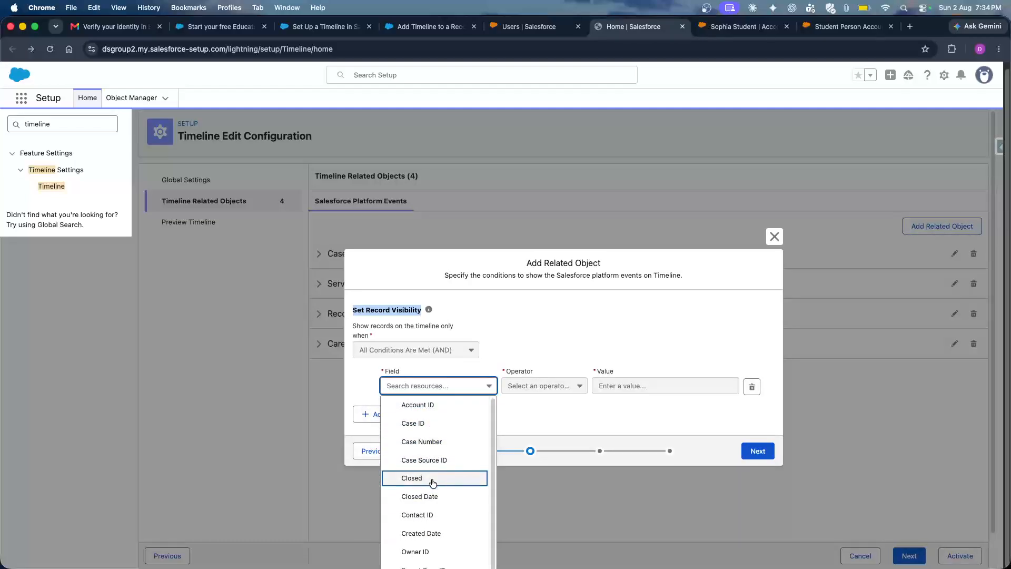
scroll(432, 482, down, 1)
click(550, 398)
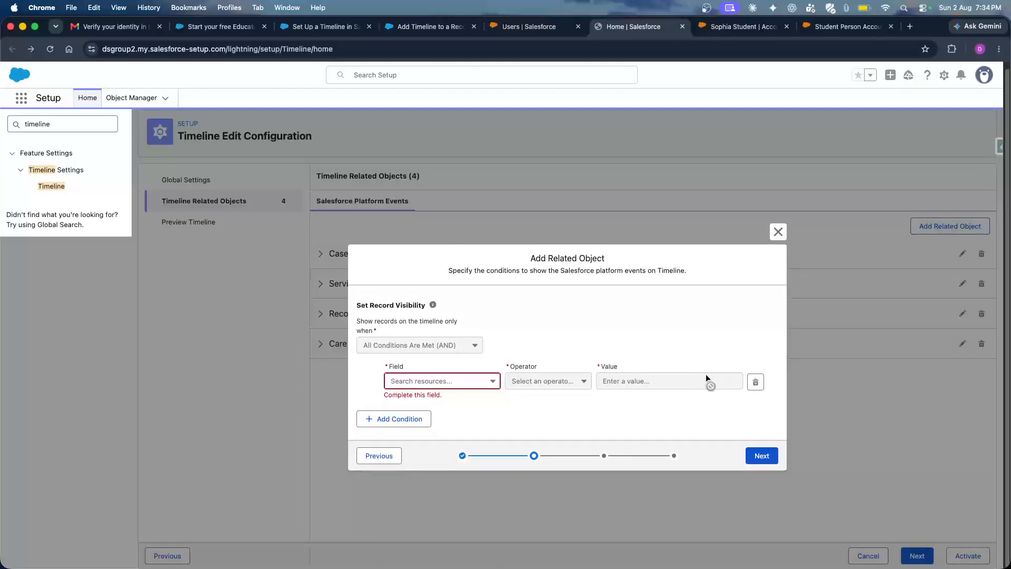
click(755, 382)
click(758, 427)
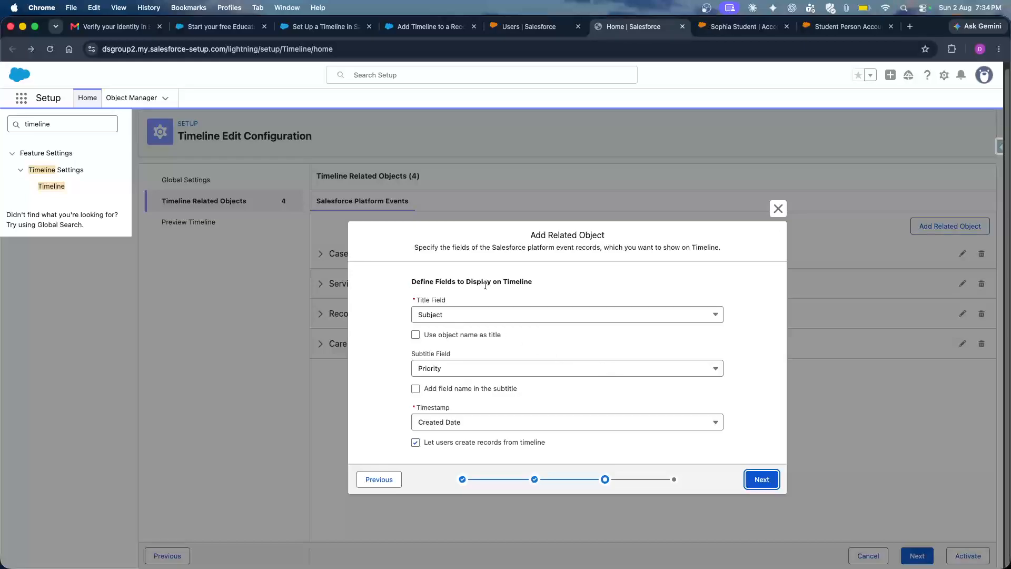
Expand the Career case and the 20 February 2025 service appointment in the student's account timeline.
click(730, 29)
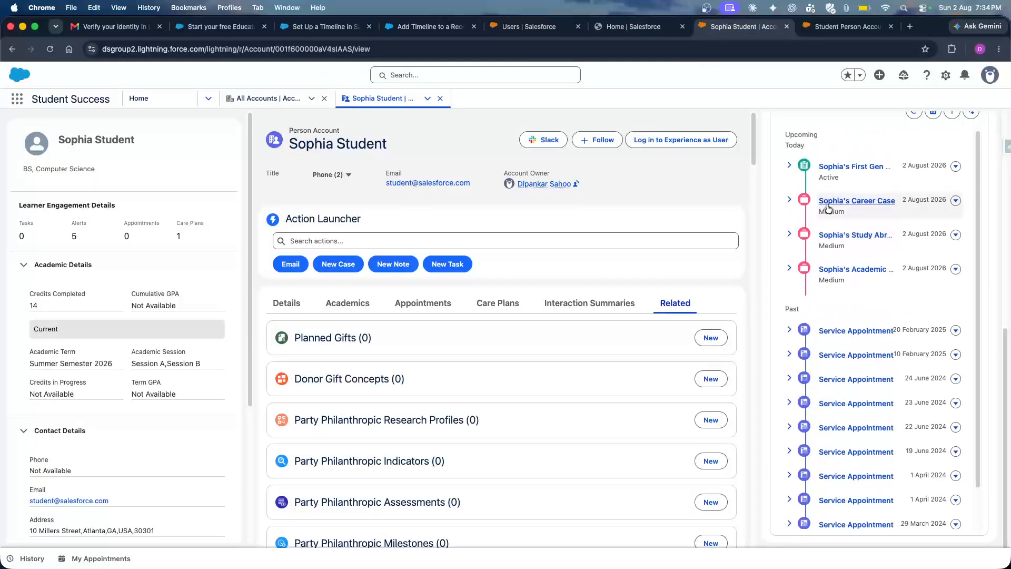
click(790, 200)
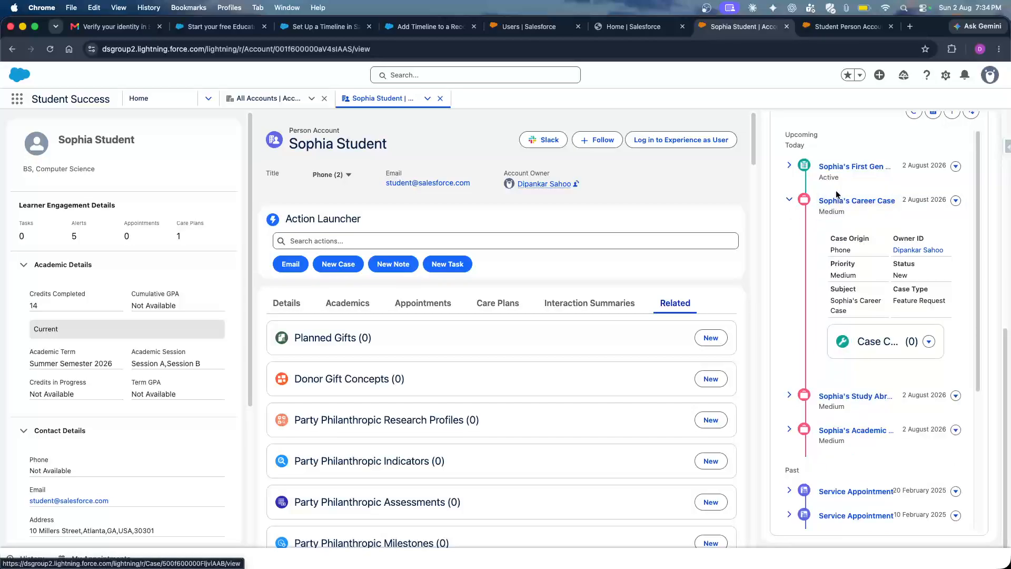
scroll(796, 376, down, 3)
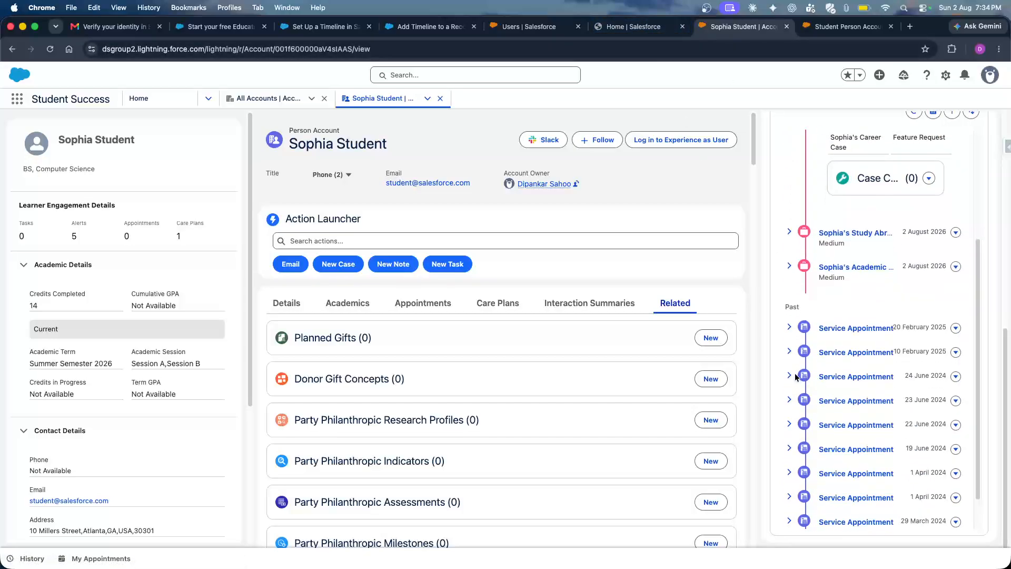
click(788, 325)
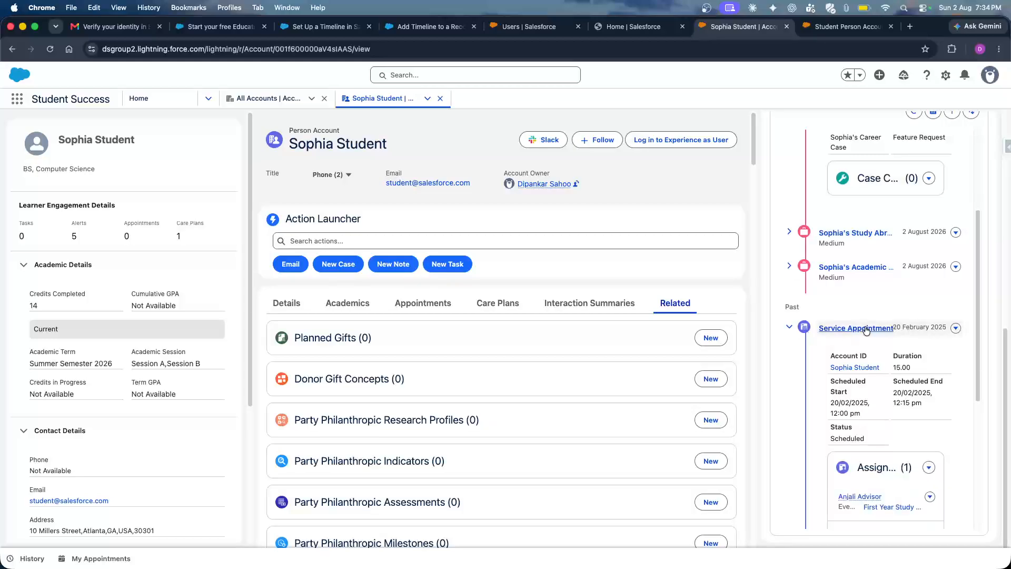
Review the Case display-field settings and list the record types that can be created from the student's timeline.
click(620, 31)
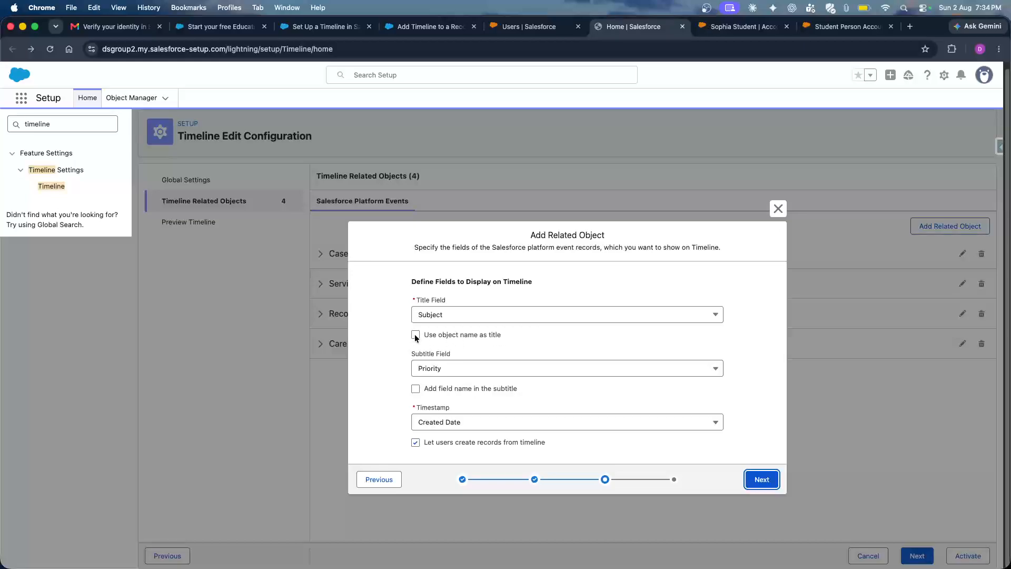
click(382, 449)
click(739, 31)
scroll(853, 279, up, 10)
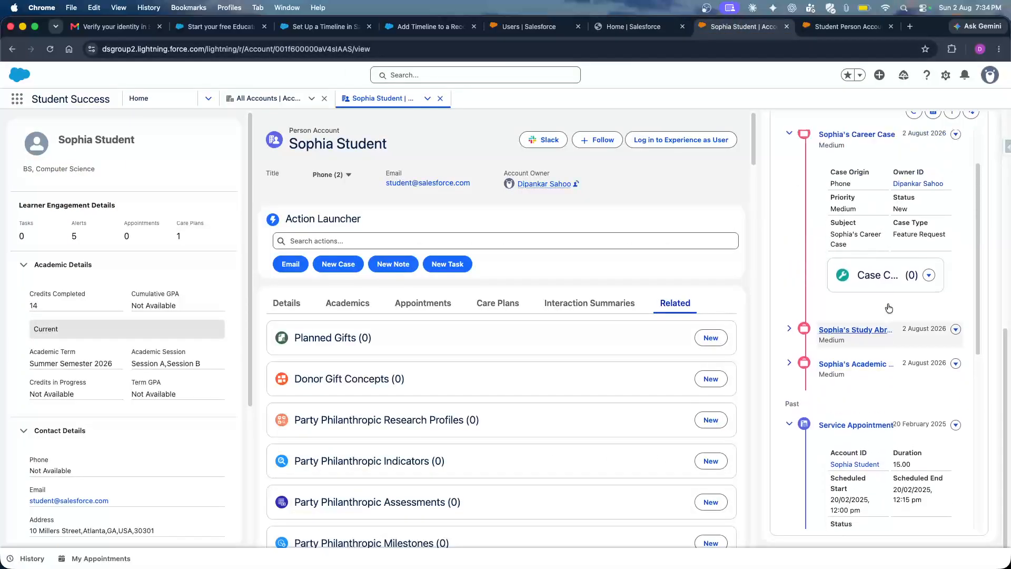
scroll(901, 267, down, 5)
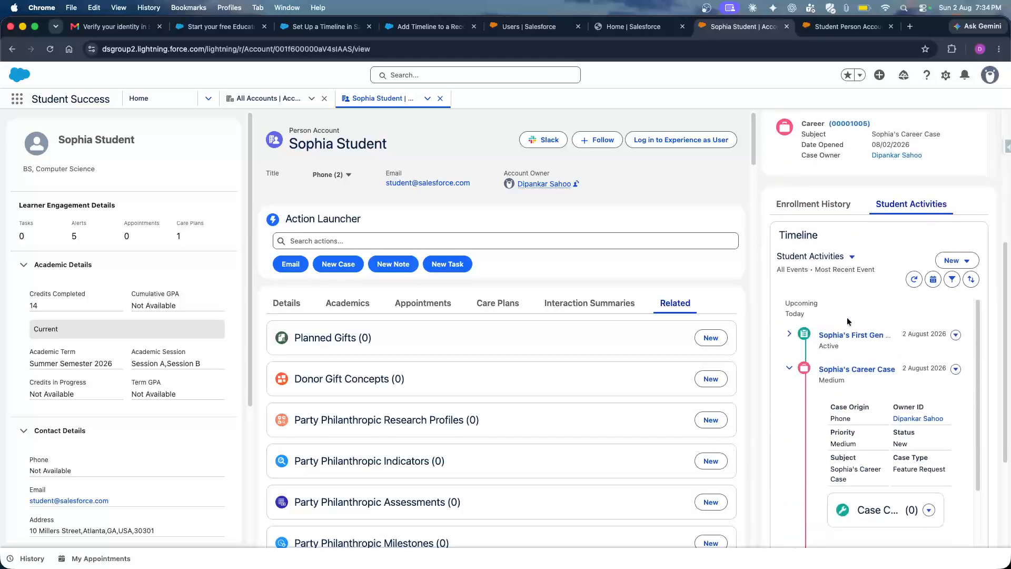
click(951, 252)
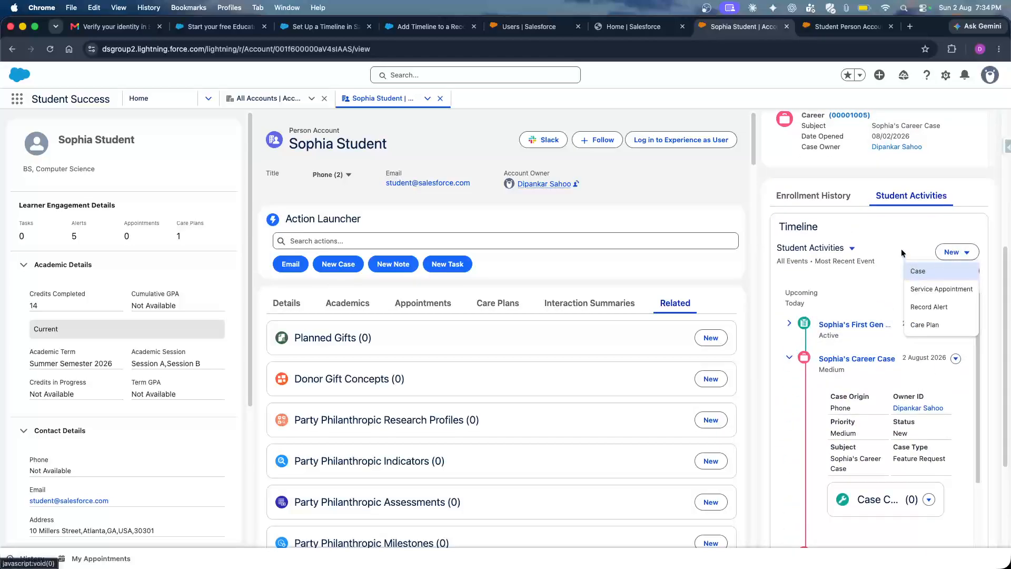
Advance to the additional fields for Case and compare the selected fields with the expanded Career case on the student's timeline.
click(623, 30)
click(759, 478)
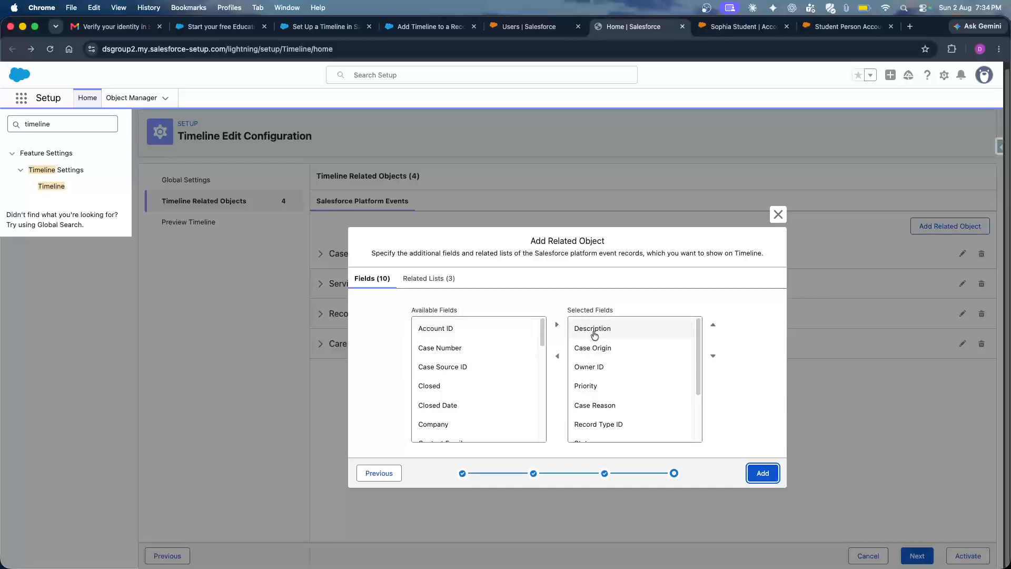
scroll(584, 369, down, 3)
scroll(581, 328, up, 3)
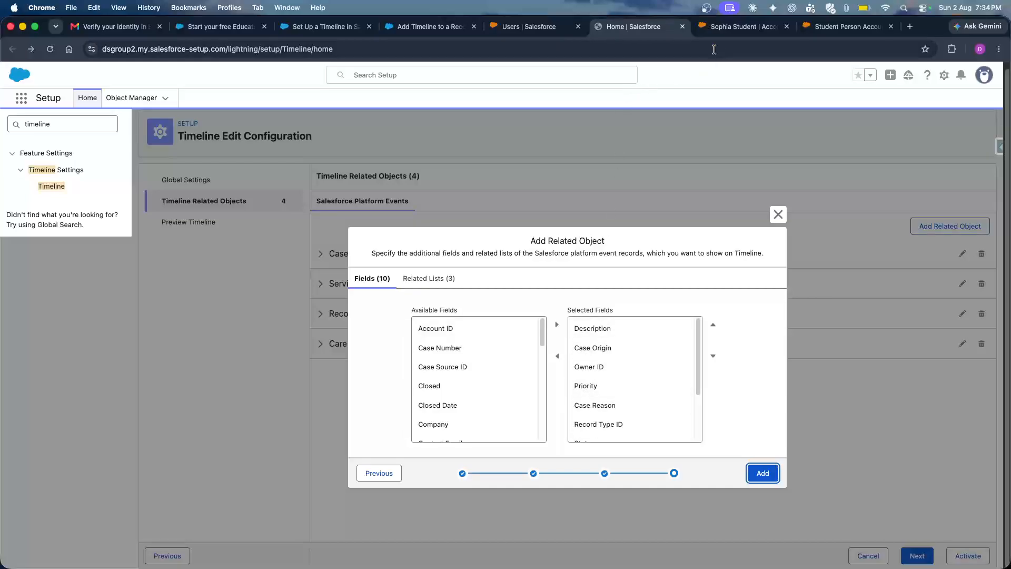
click(717, 28)
scroll(835, 385, down, 1)
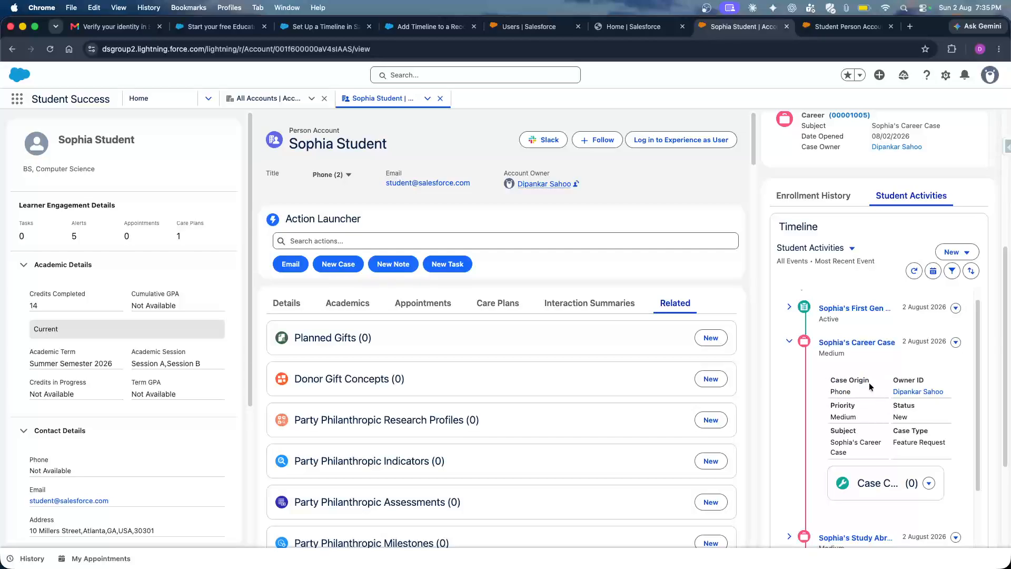
click(624, 29)
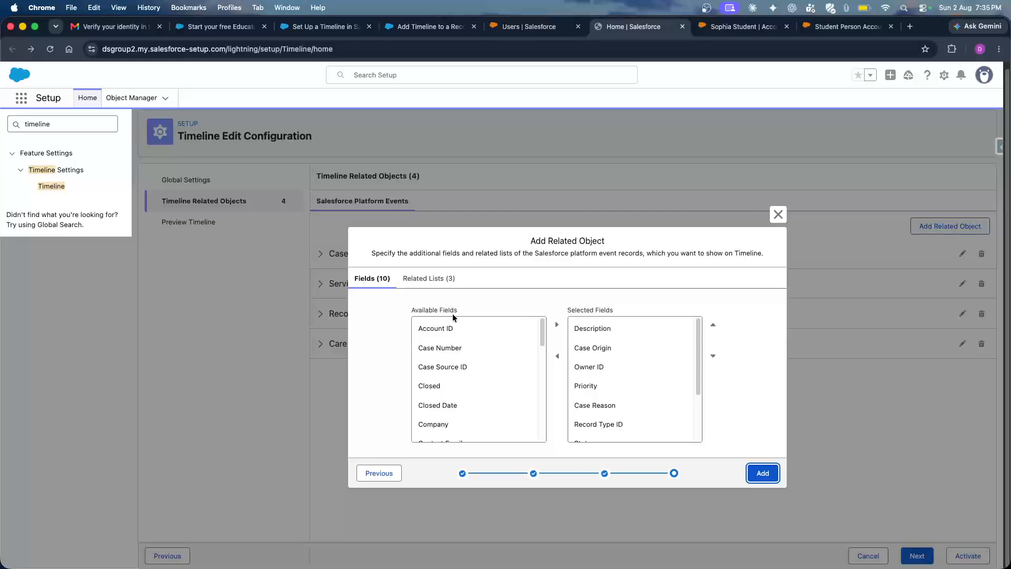
Display the related lists configured for Case and highlight Case Comments among the selected ones.
click(428, 279)
click(618, 329)
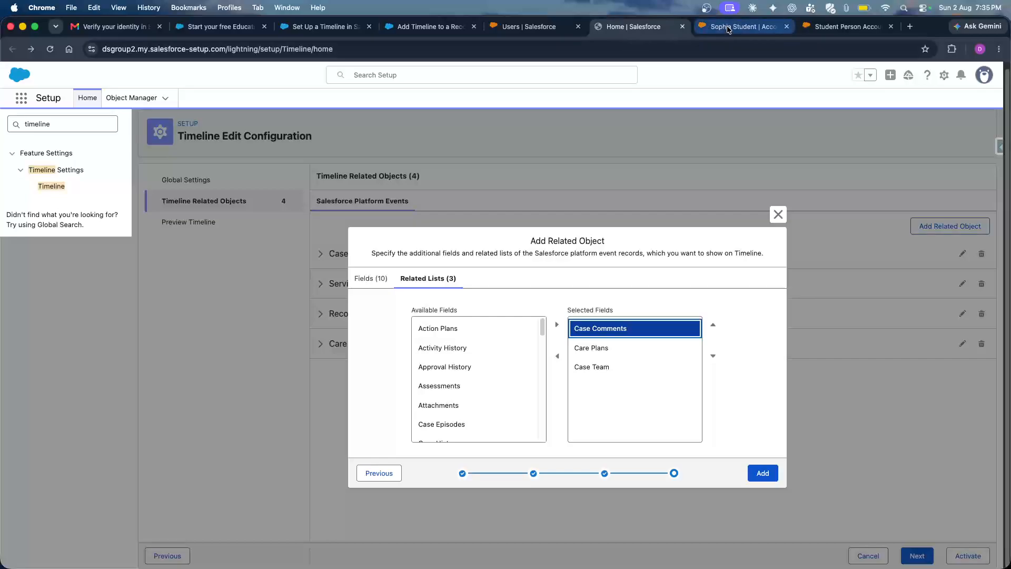
click(620, 311)
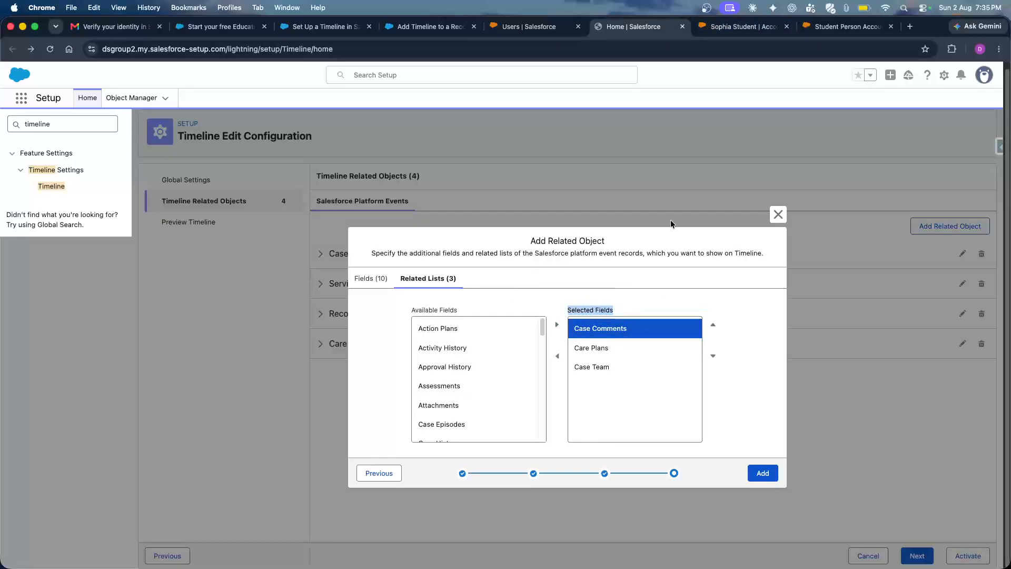
Expand the Study Abroad case on the student's timeline, examine its Case Comments actions, and view the full comments list before closing it.
click(729, 26)
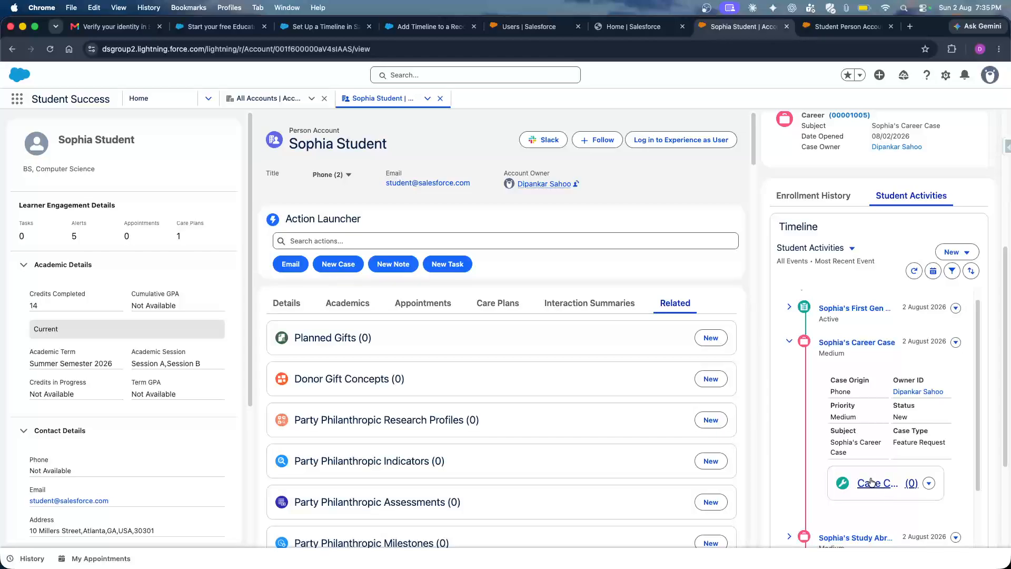
scroll(806, 450, down, 3)
click(790, 414)
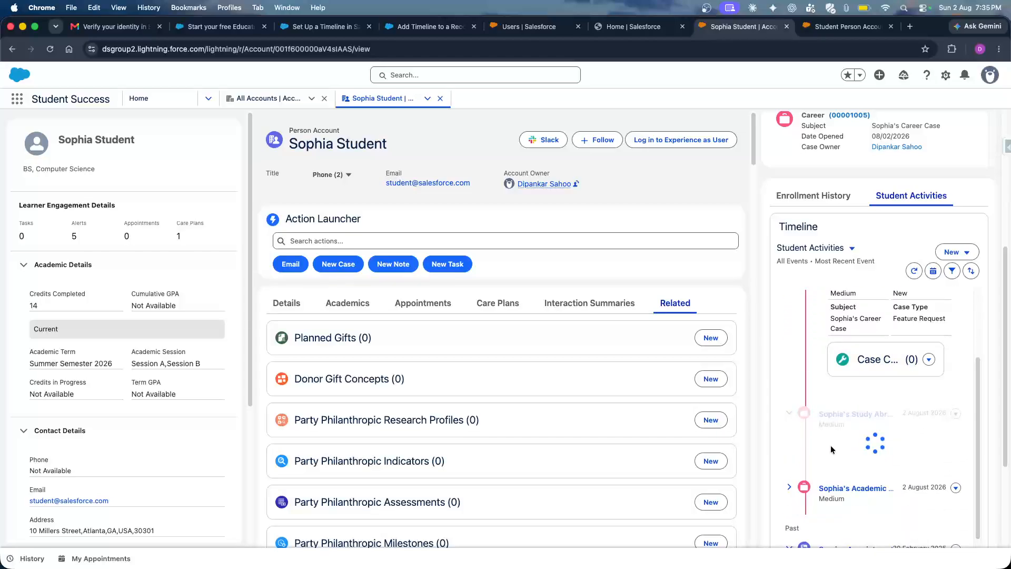
scroll(869, 453, down, 3)
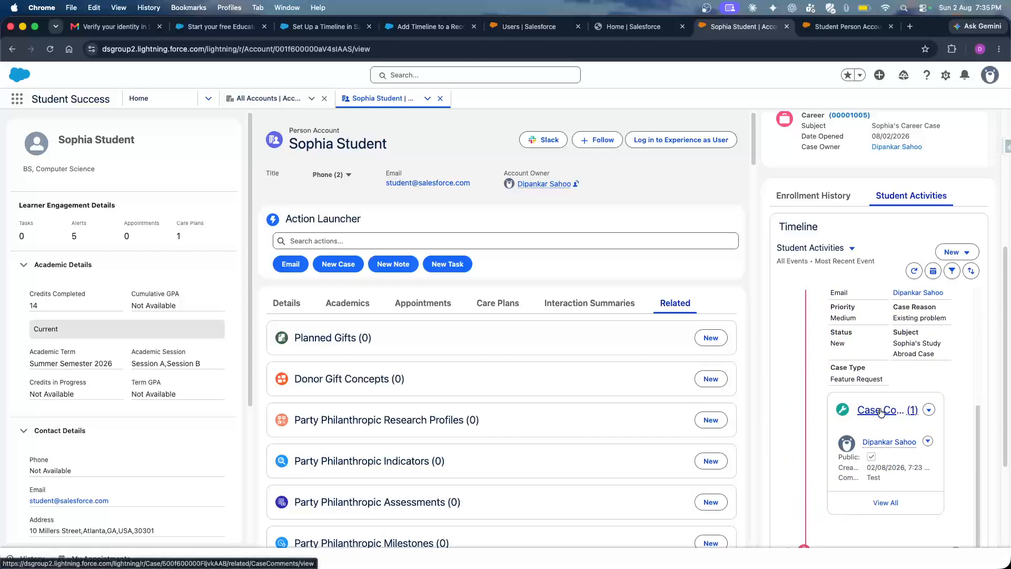
click(930, 411)
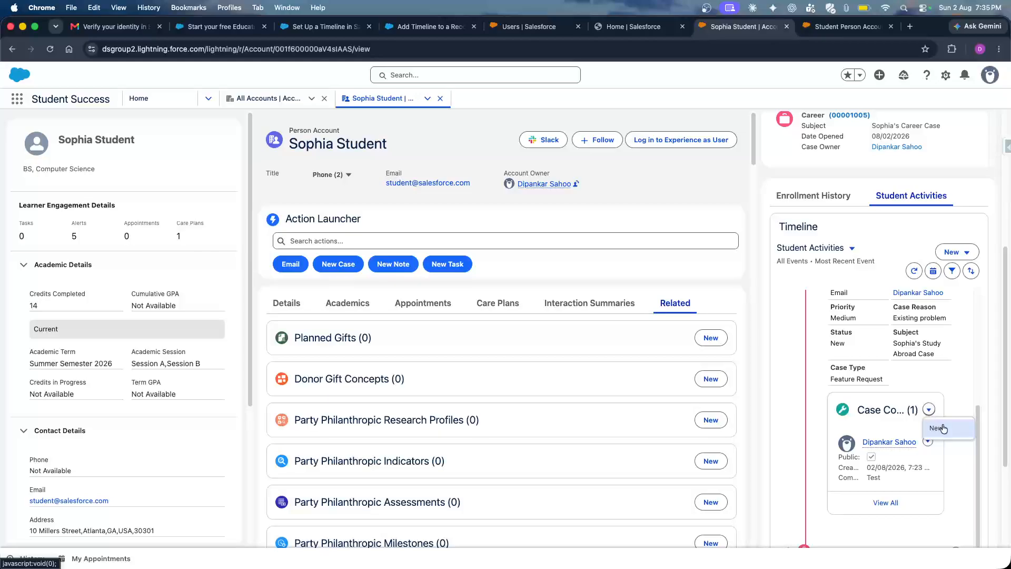
click(929, 444)
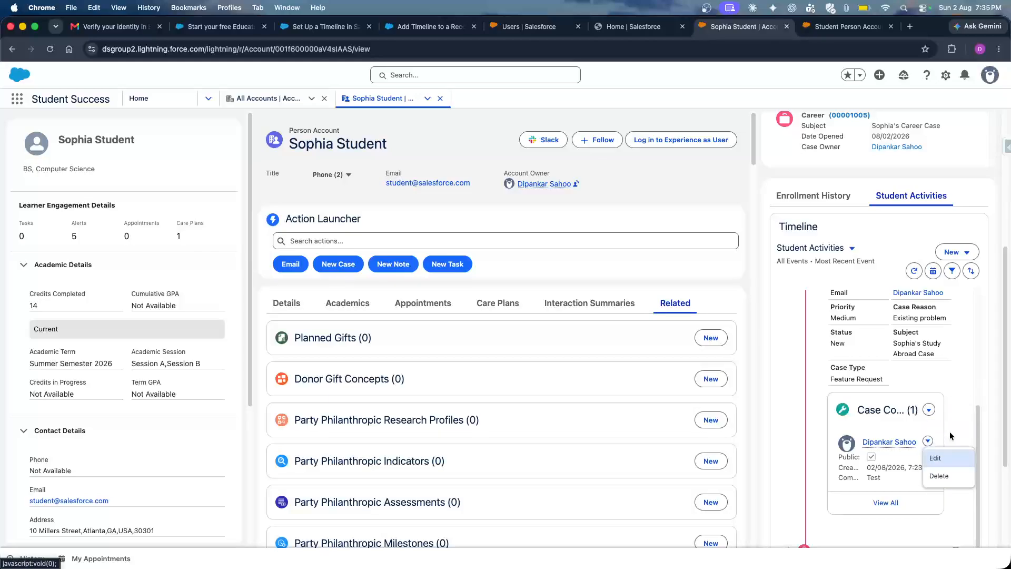
click(874, 410)
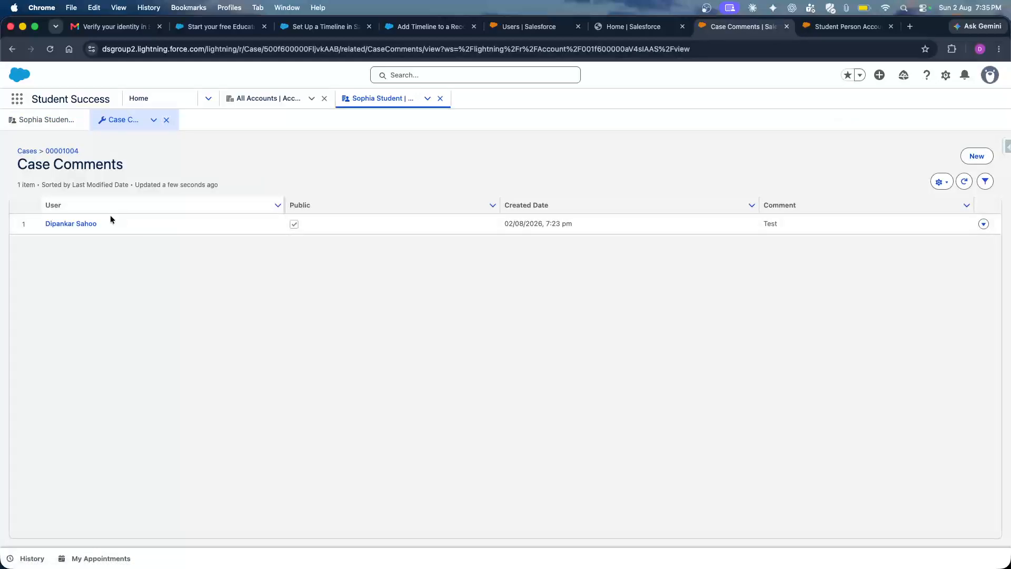
click(166, 122)
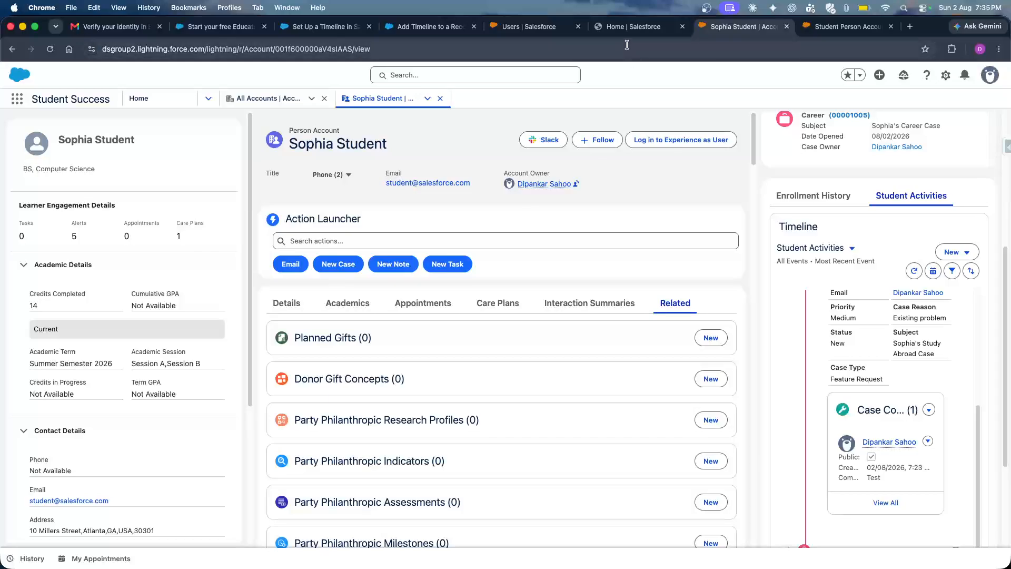
Return to the timeline configuration and finish editing the Case related object.
click(627, 27)
click(752, 473)
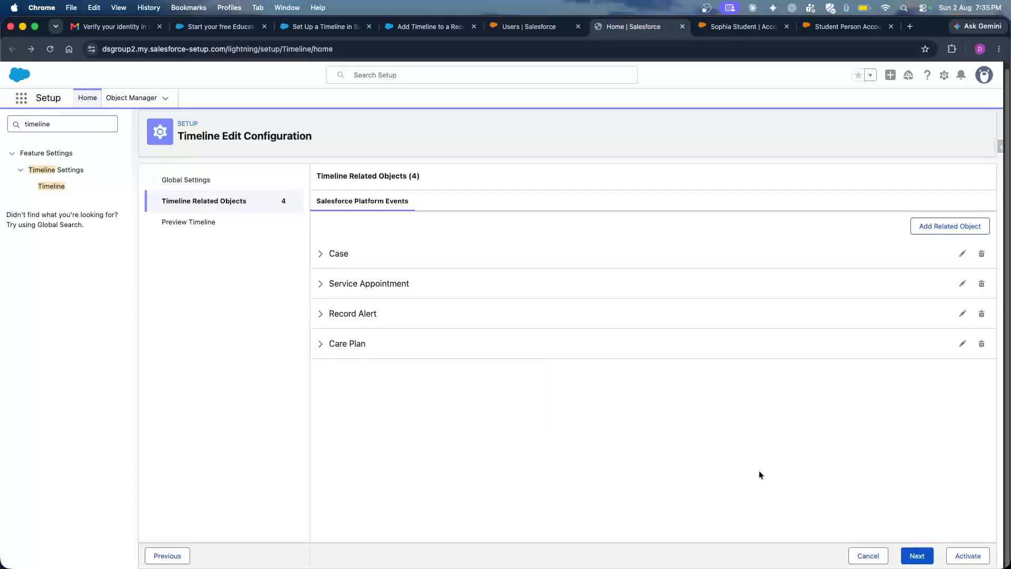
Open the Service Appointment related object for editing, advance to its timeline display fields, and highlight the Title Field setting.
click(363, 287)
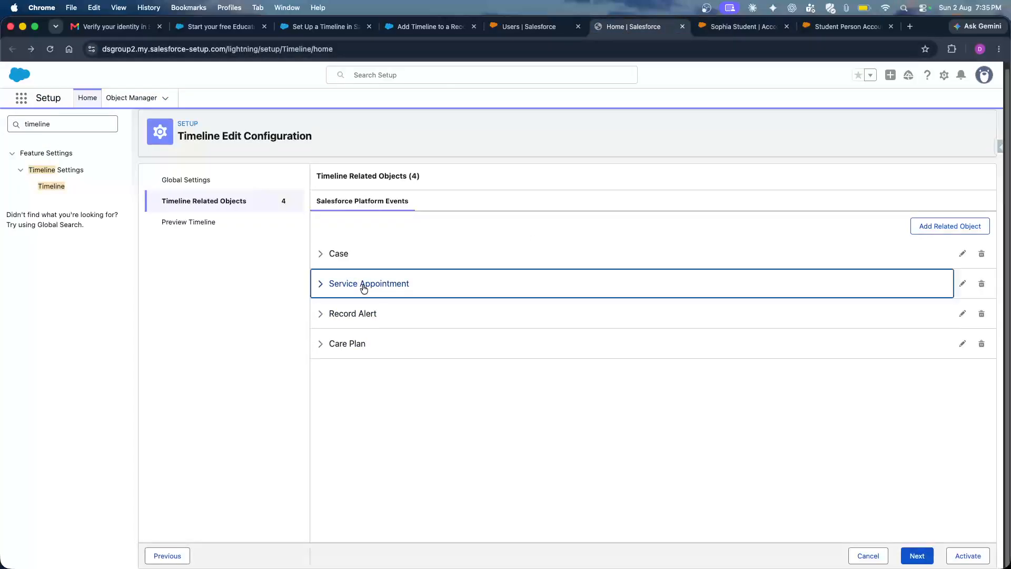
click(964, 284)
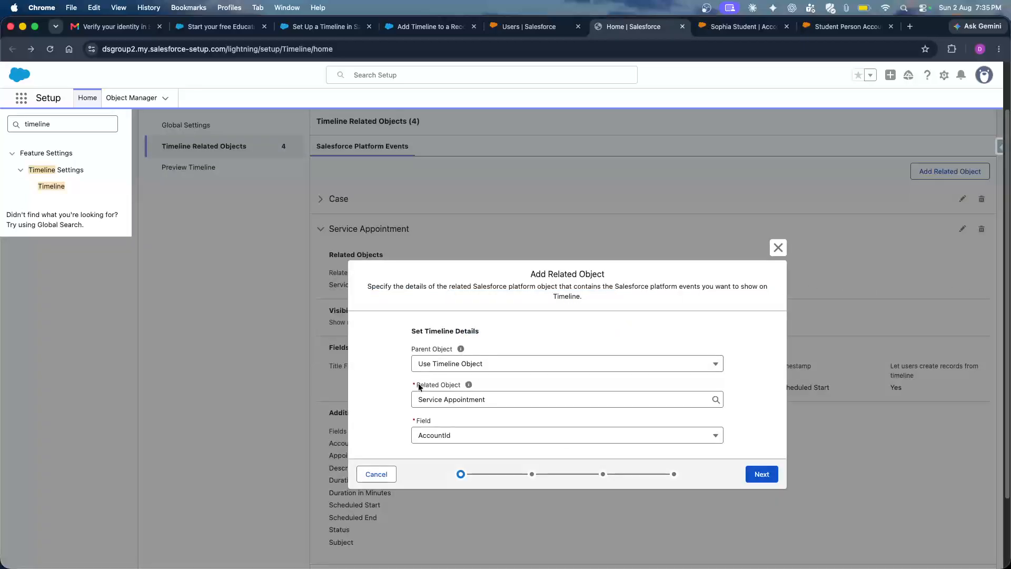
click(762, 474)
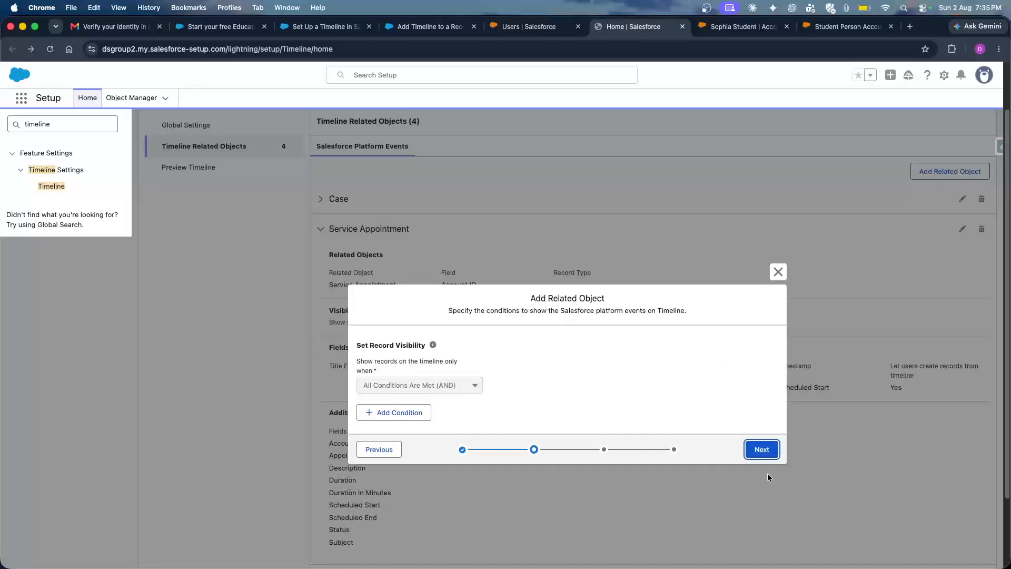
click(762, 449)
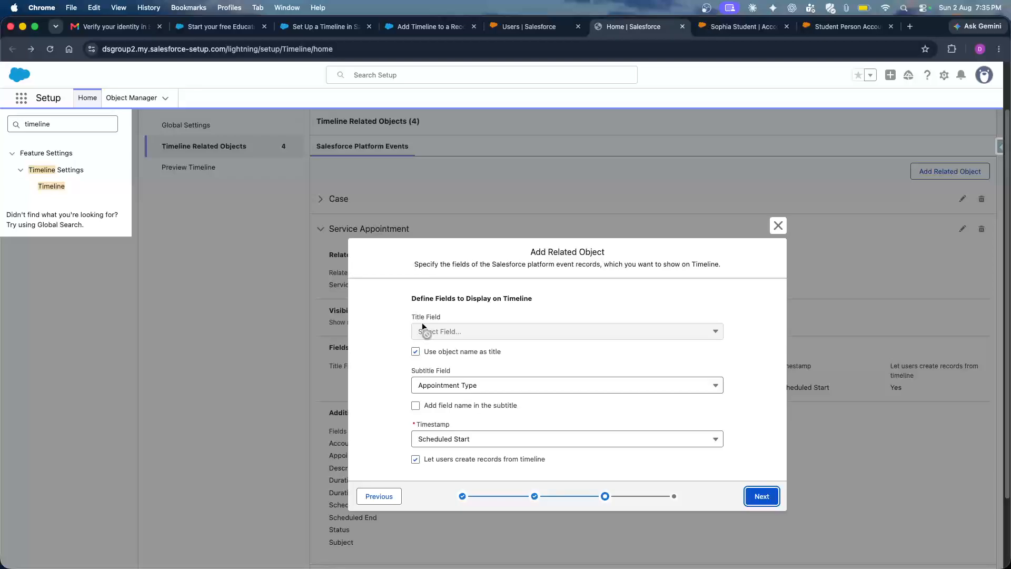
drag(413, 318, 487, 322)
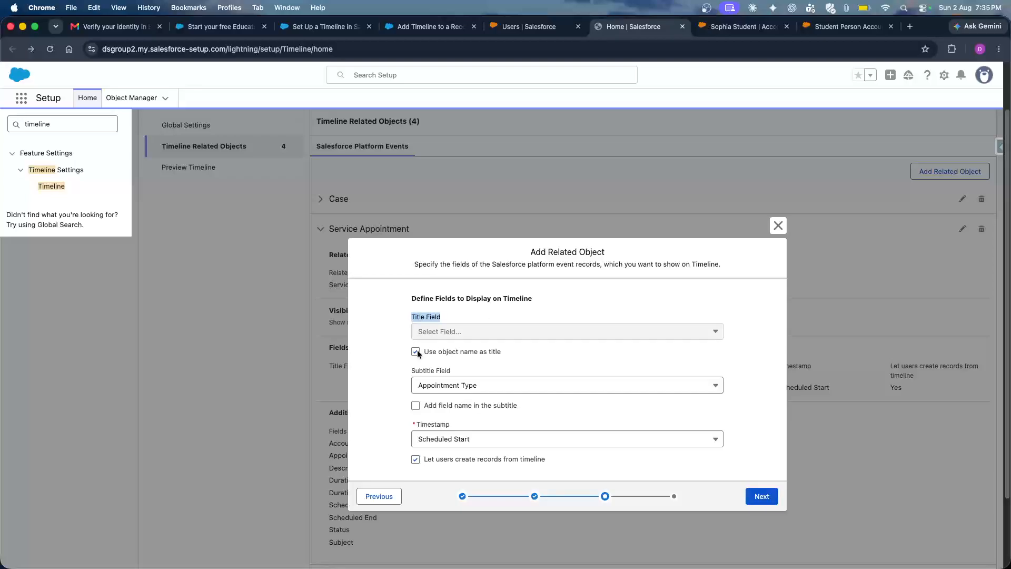
Switch to the student's account timeline, collapse the Study Abroad case, and highlight the case entries to compare their titles with Service Appointment's.
click(742, 26)
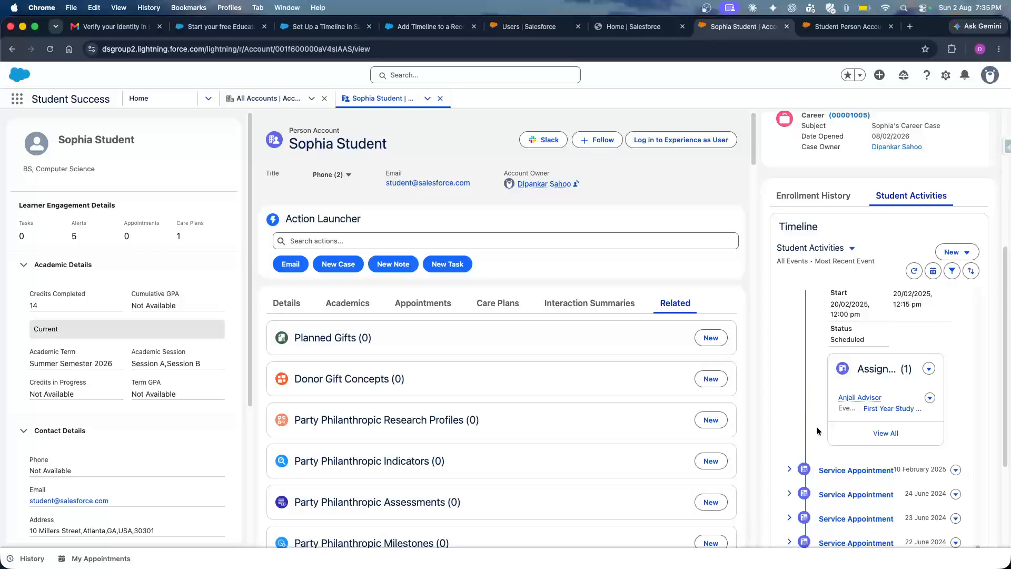
scroll(816, 431, down, 1)
scroll(801, 438, up, 6)
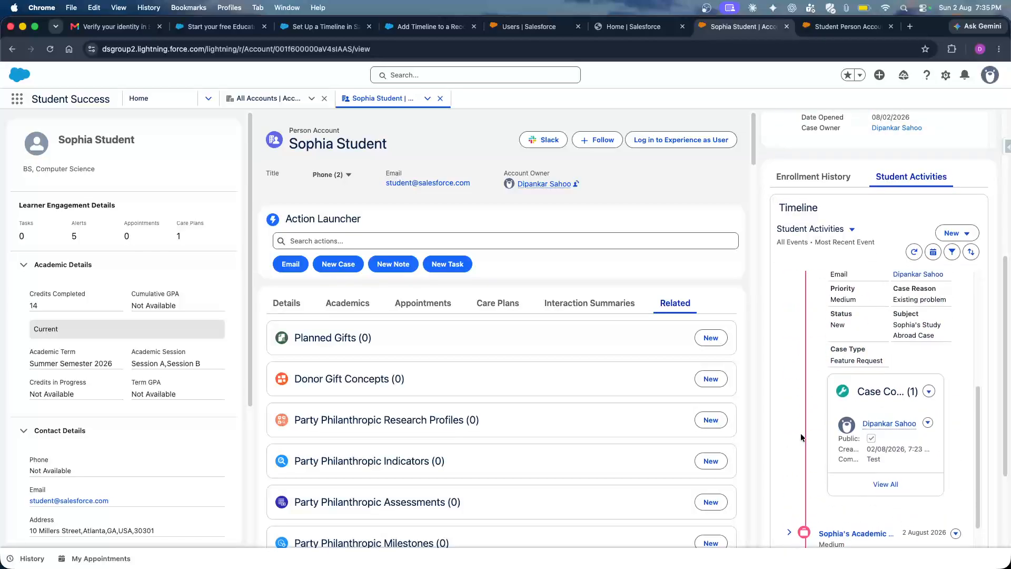
scroll(800, 432, up, 3)
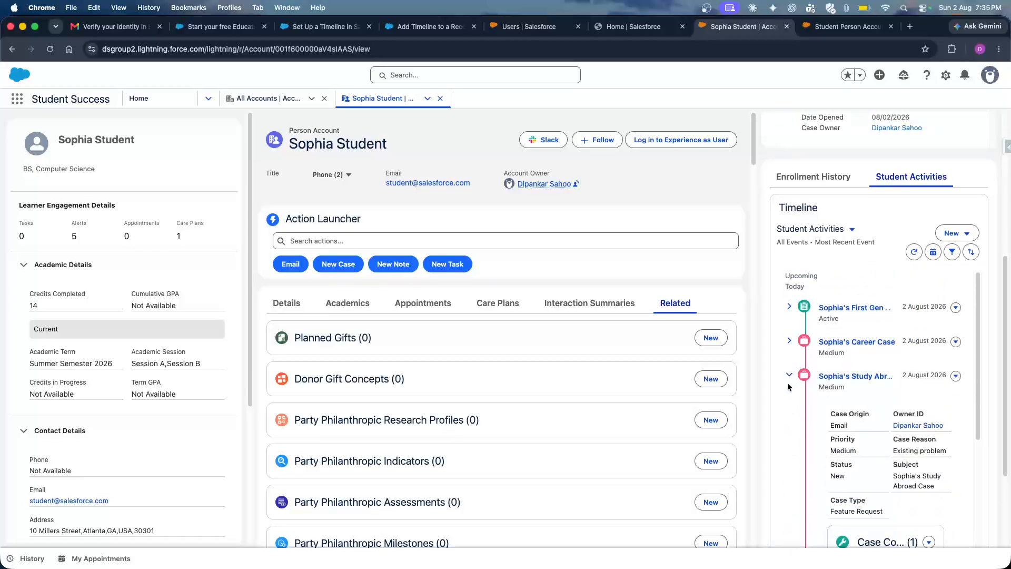
click(789, 376)
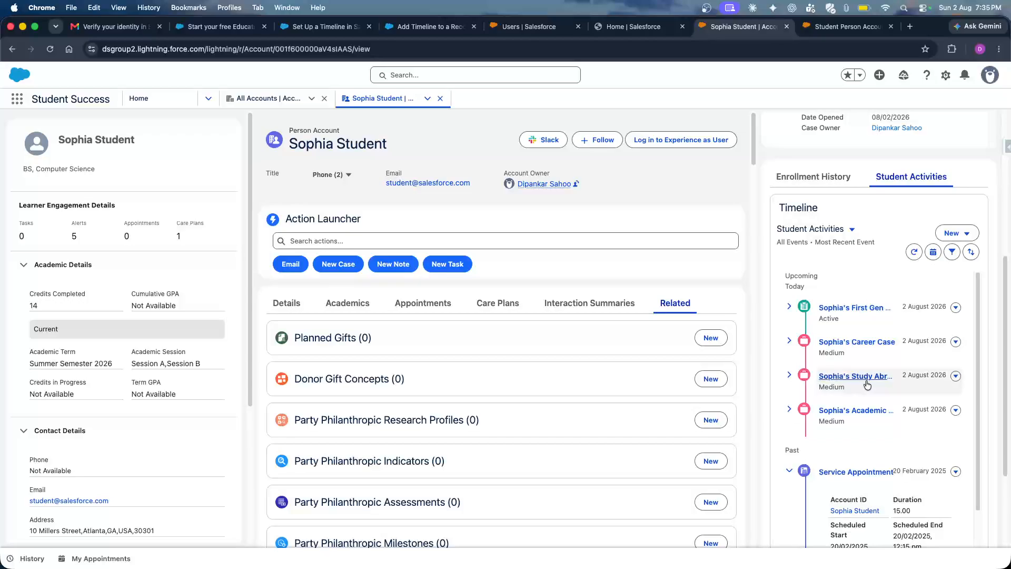
drag(848, 389, 812, 342)
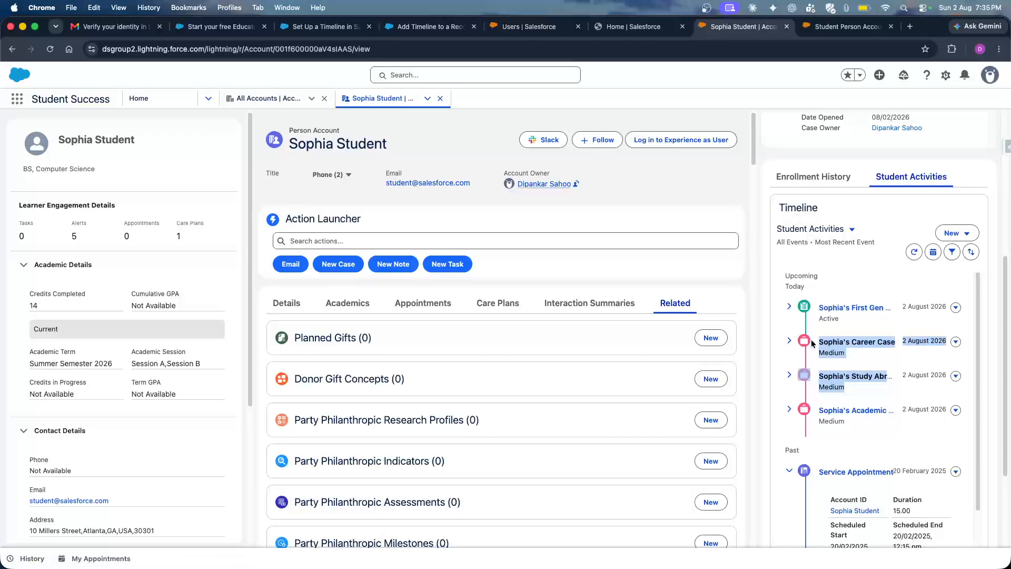
Return to the timeline configuration, finish editing the Service Appointment related object, and collapse its details.
click(626, 29)
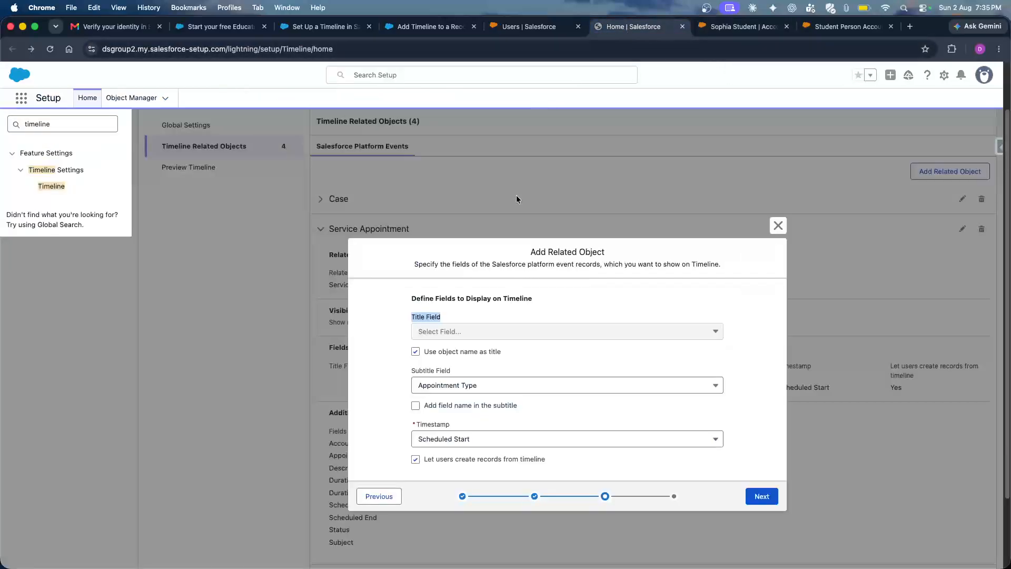
click(763, 495)
click(767, 492)
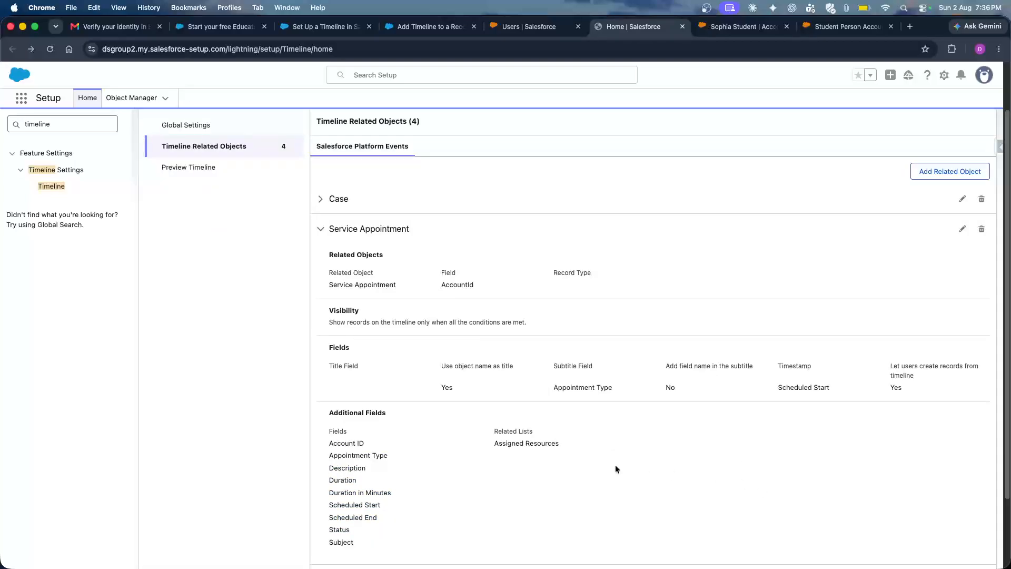
click(323, 235)
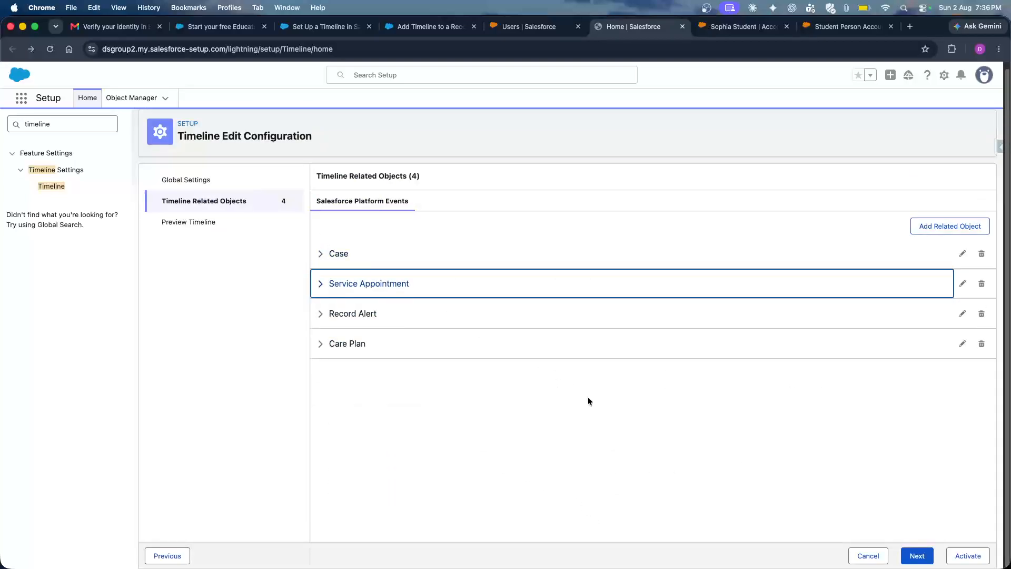
Preview the Student Activities timeline on the student's account and look through its upcoming and past events.
click(917, 555)
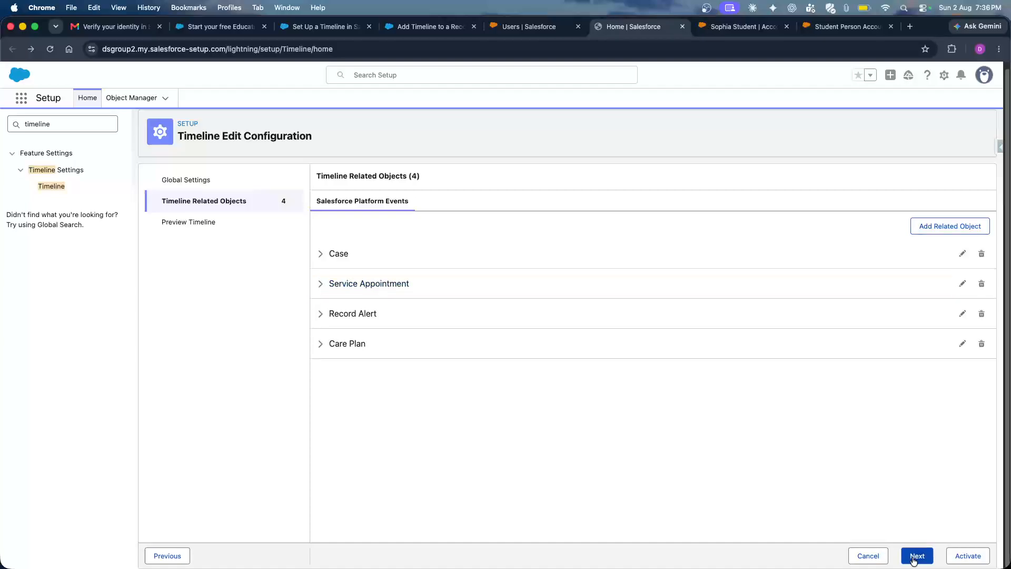
click(477, 233)
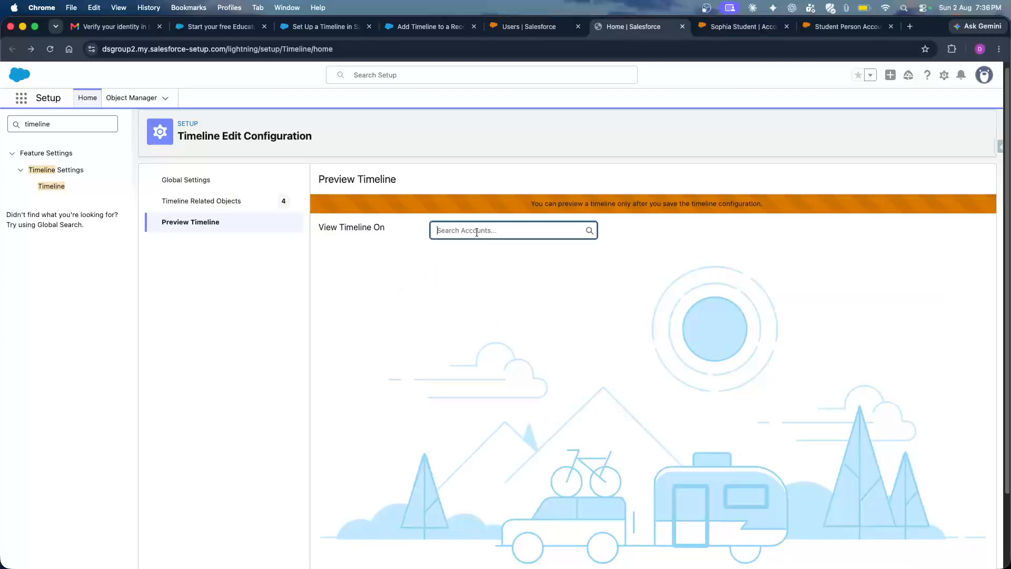
click(499, 276)
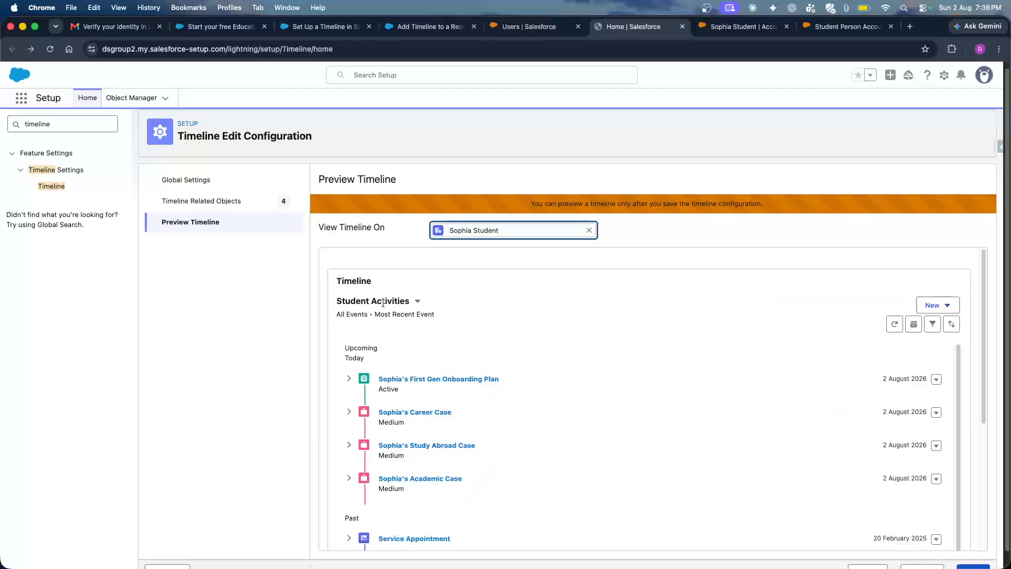
scroll(349, 223, down, 1)
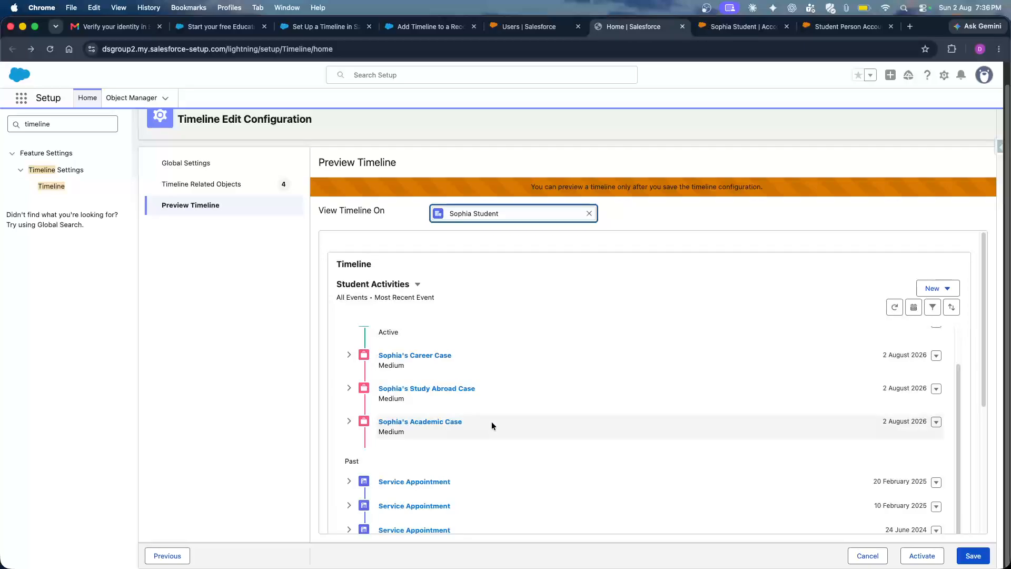
scroll(492, 421, up, 2)
scroll(491, 422, down, 2)
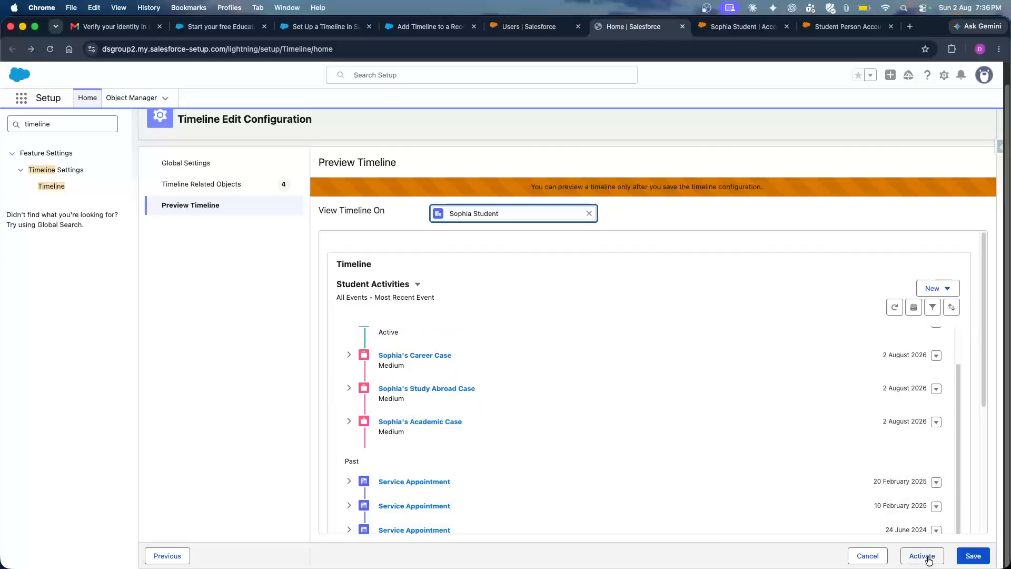
Save the Student Activities timeline configuration for Account and activate it.
click(973, 555)
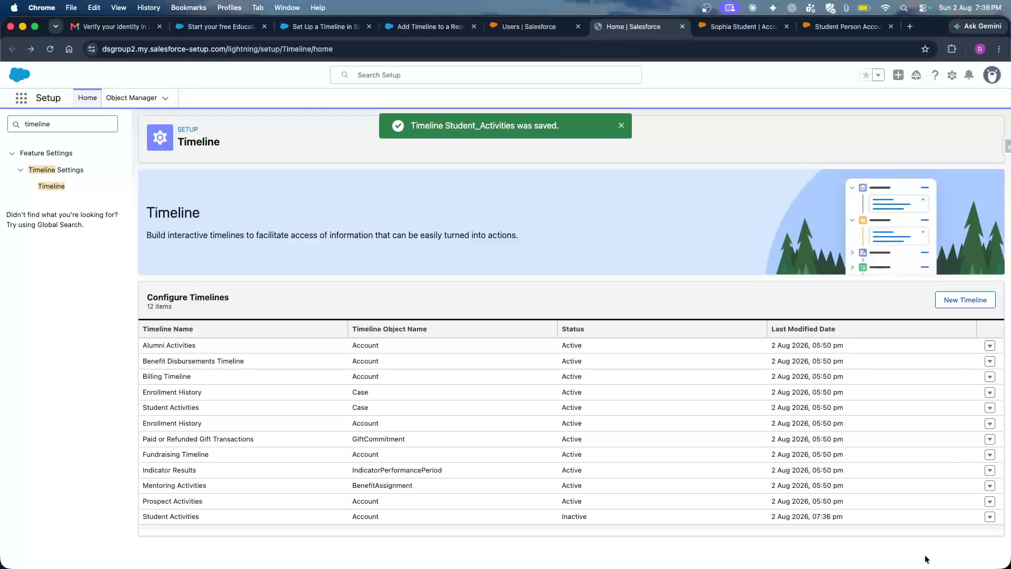
click(989, 517)
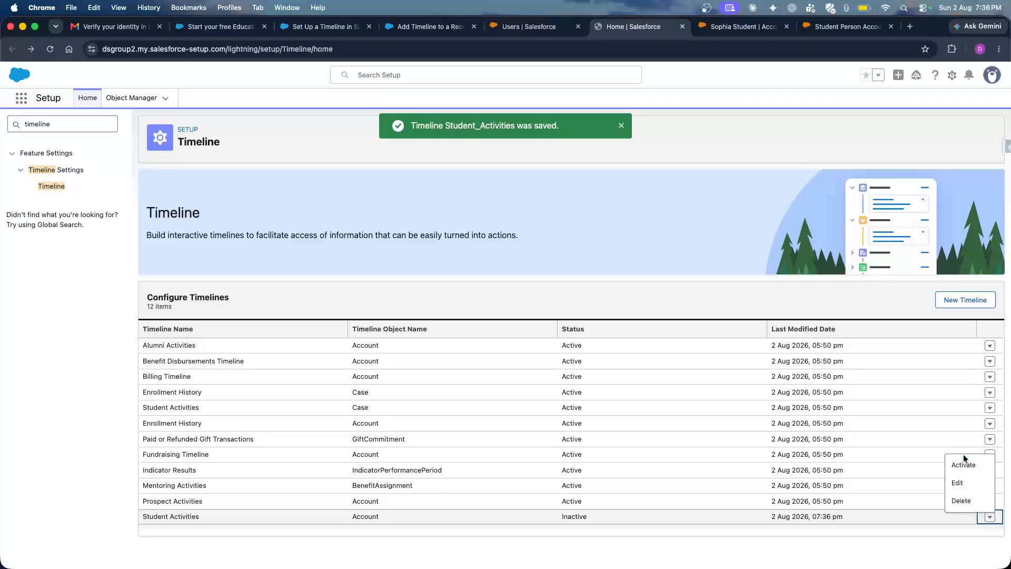
click(962, 457)
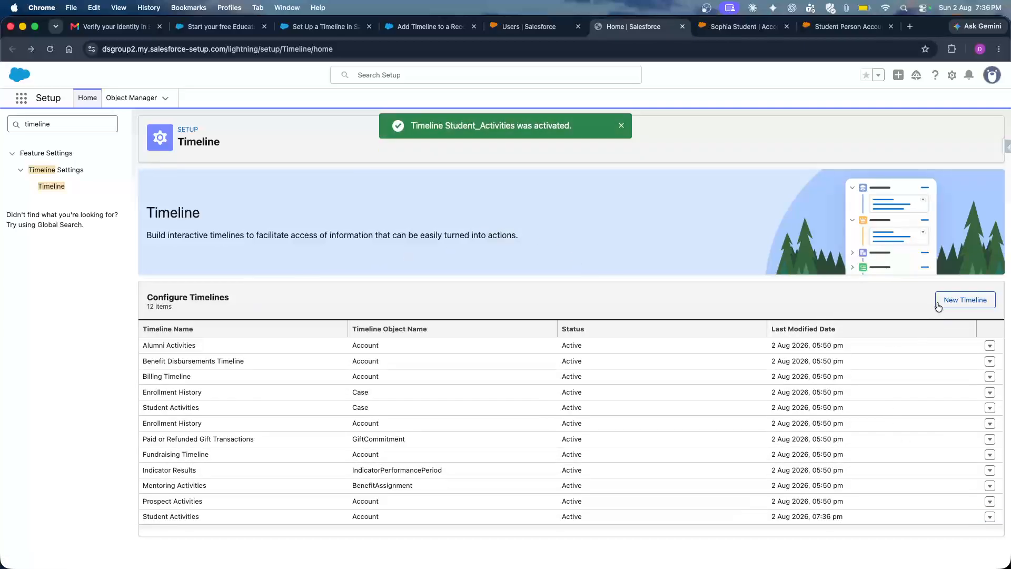
Create a new timeline named "Demo TImeline" based on the Account object.
click(961, 302)
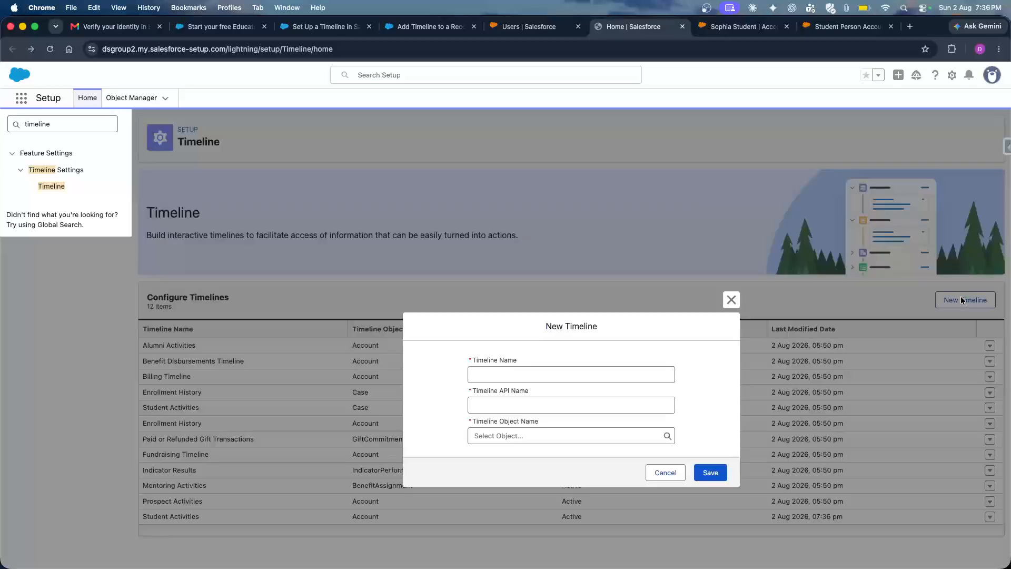
click(515, 368)
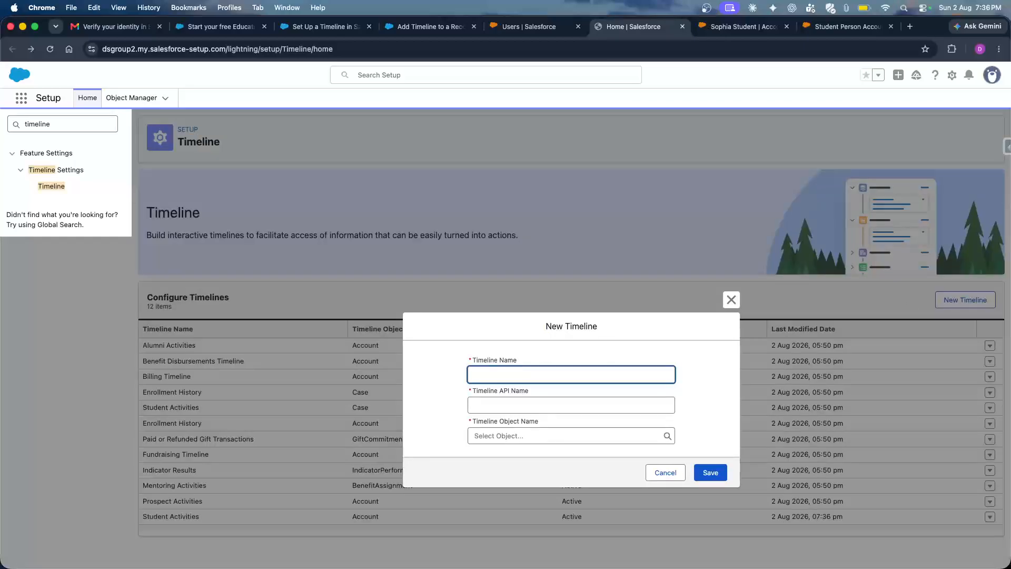
text(Demo TImeline)
click(537, 436)
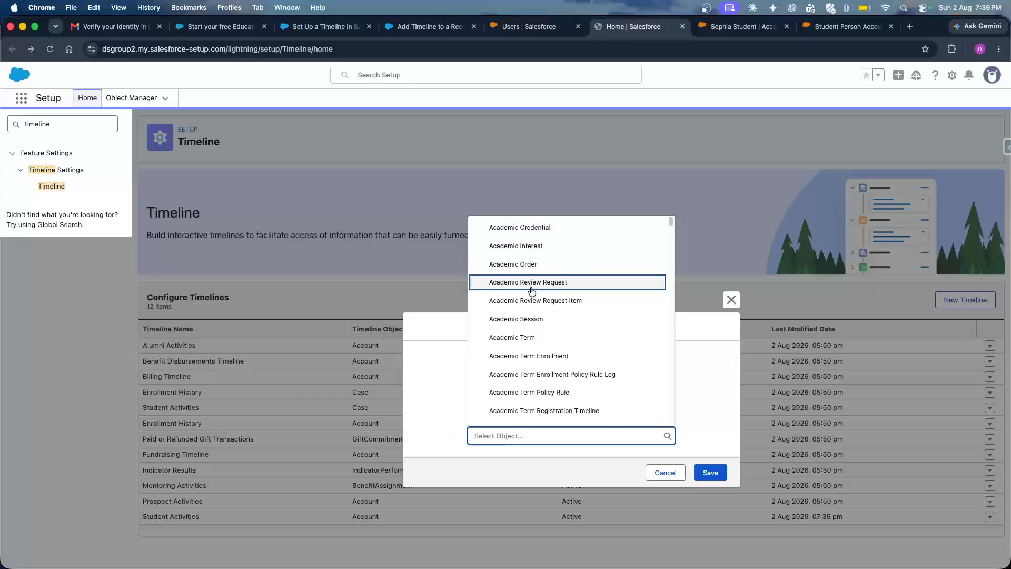
text(Acc)
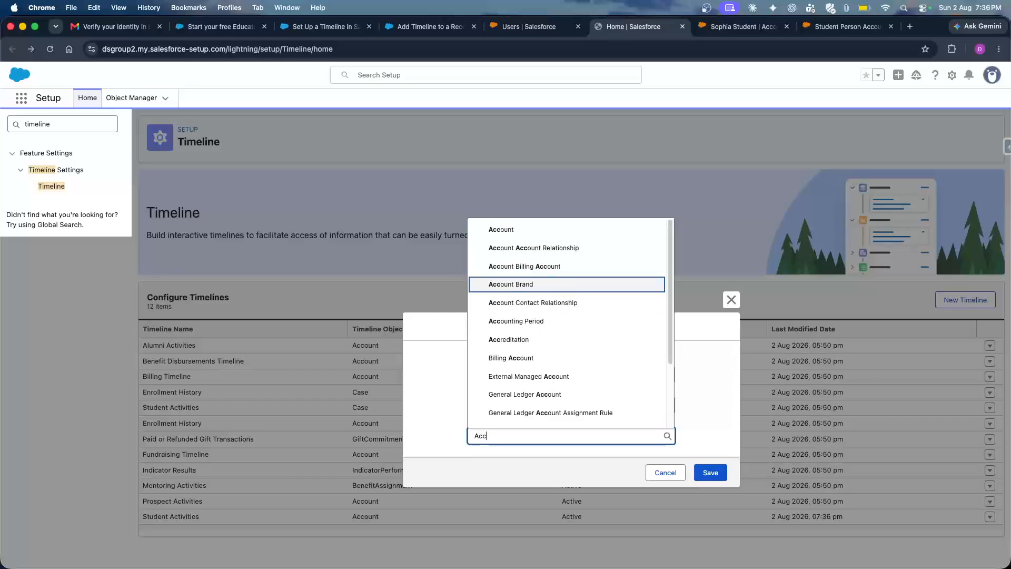
click(506, 229)
click(711, 472)
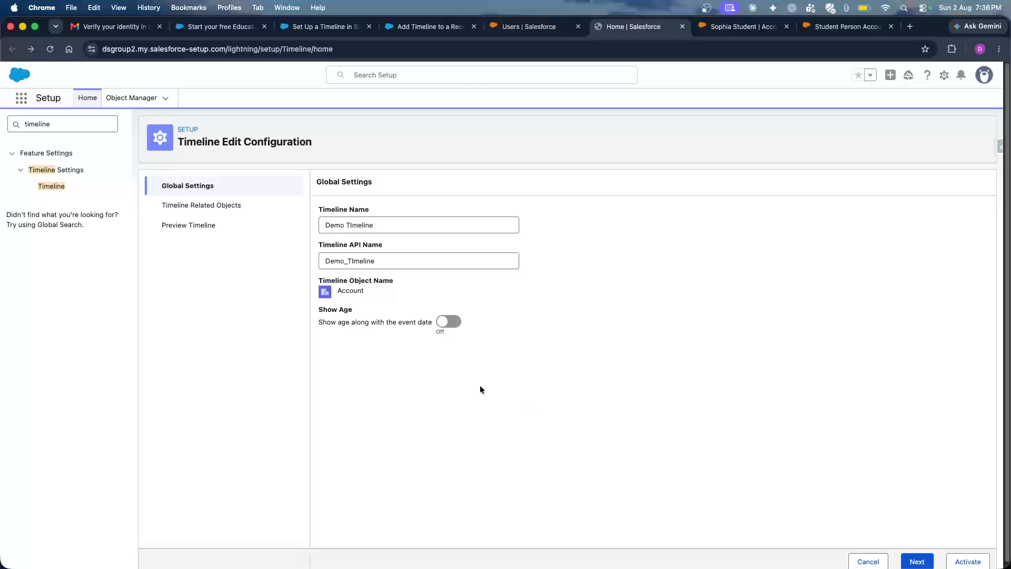
Enable showing age along with the event date and choose a date field for it.
click(449, 321)
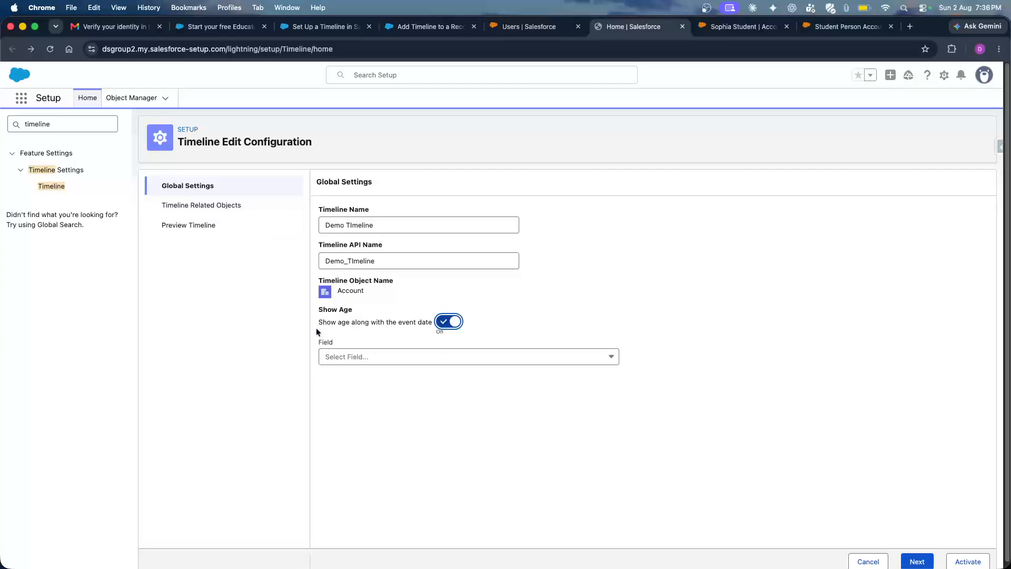
click(353, 358)
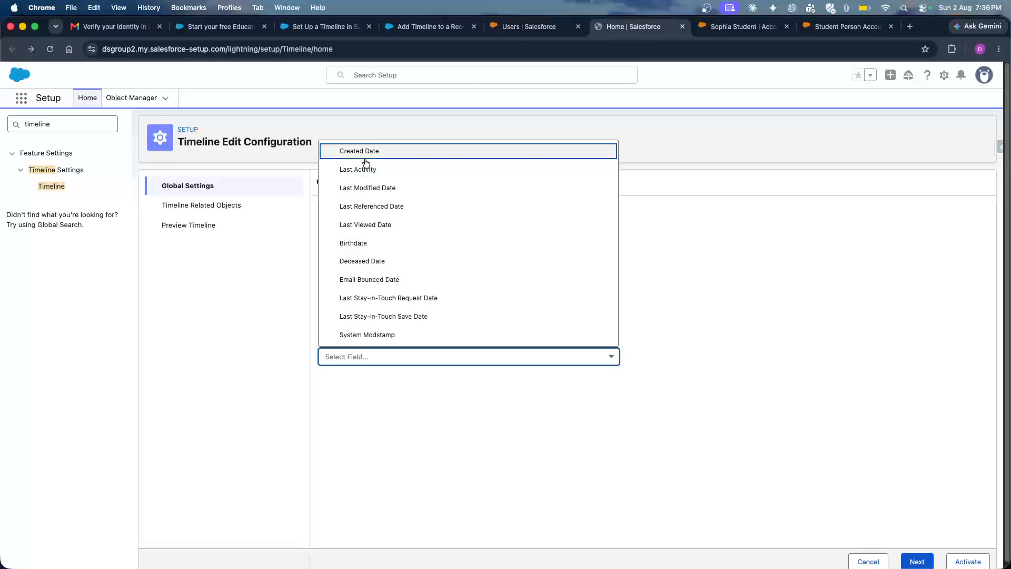
click(366, 163)
Start adding a related object to the timeline and review the parent object options, keeping Use Timeline Object.
click(213, 208)
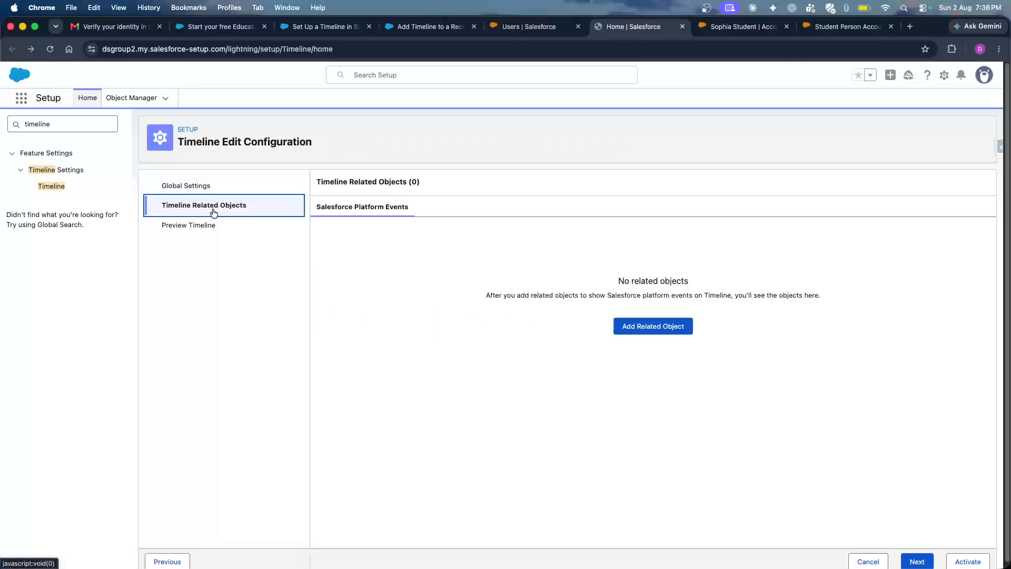
click(645, 449)
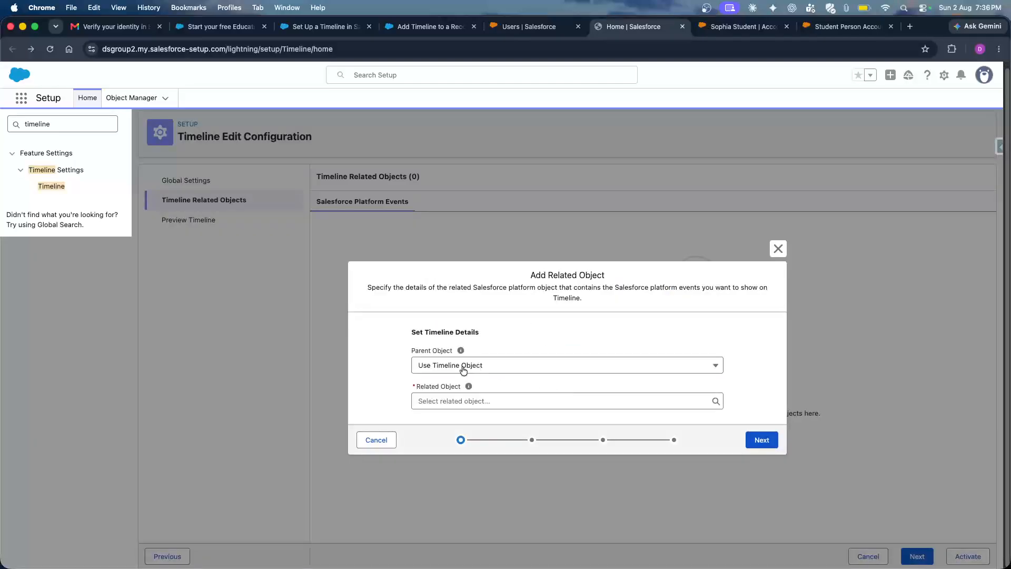
click(440, 402)
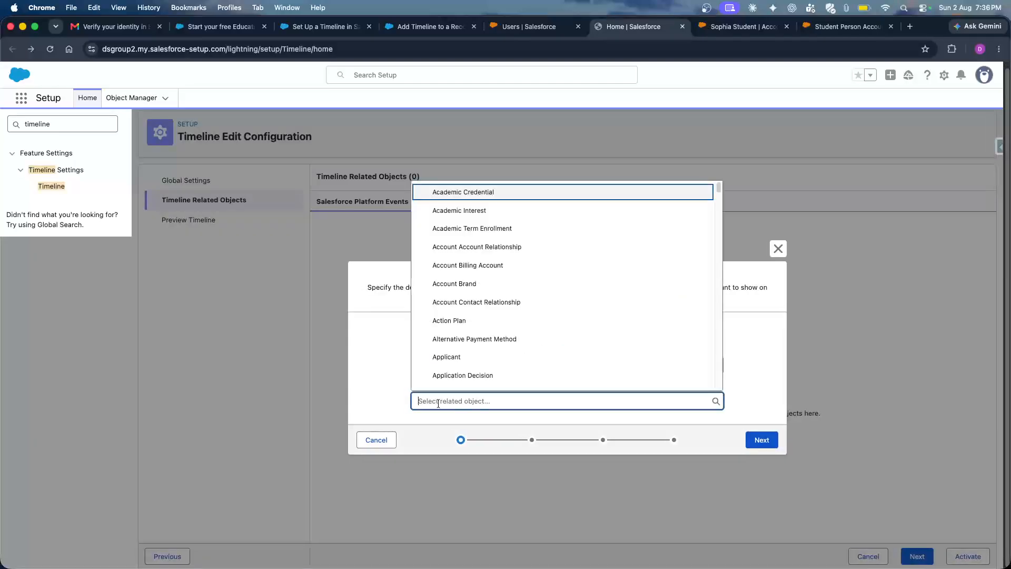
click(385, 380)
click(451, 365)
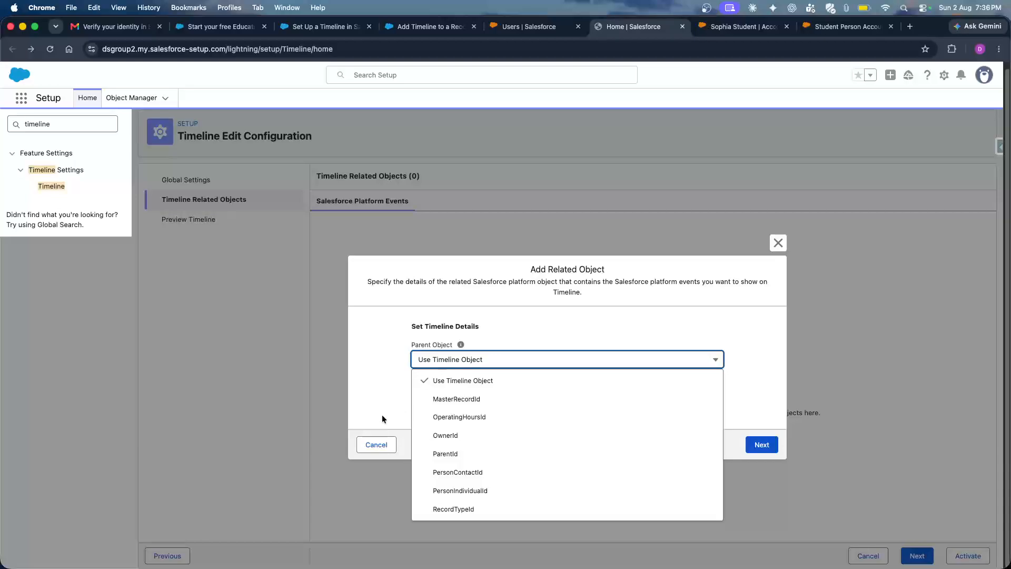
click(382, 389)
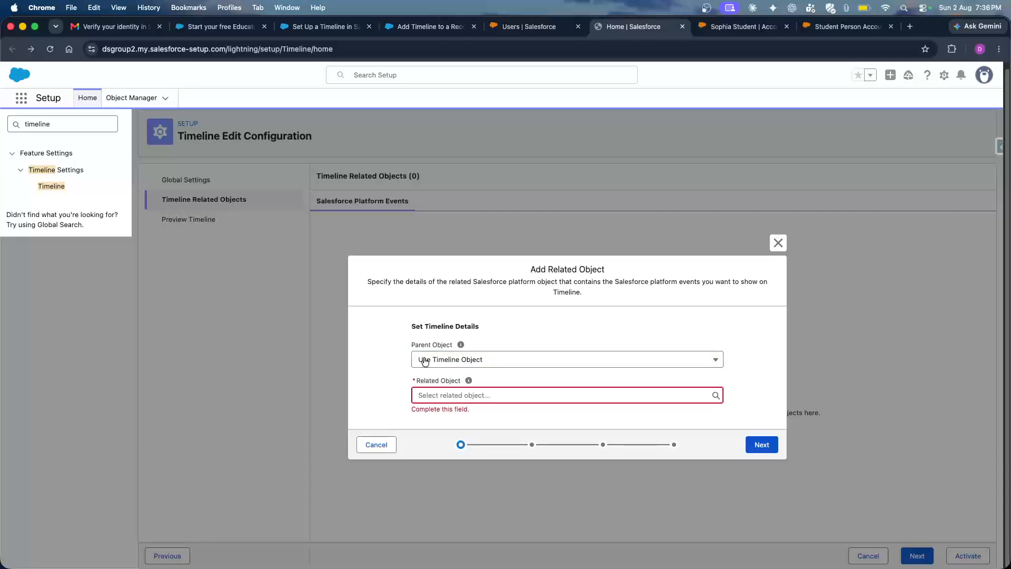
Choose Case as the related object, leave the record type empty and continue to the record visibility settings.
click(453, 396)
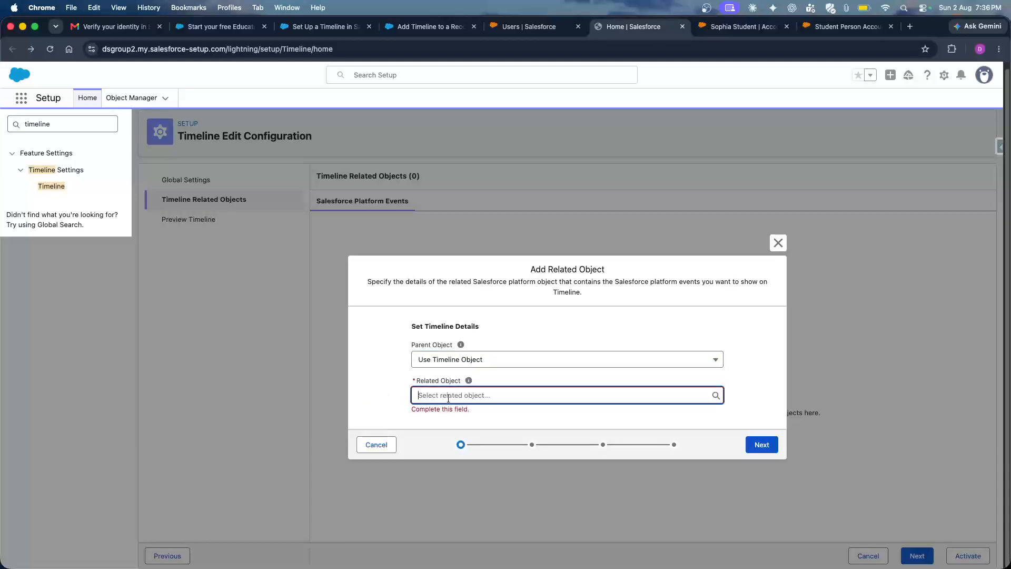
scroll(462, 342, down, 10)
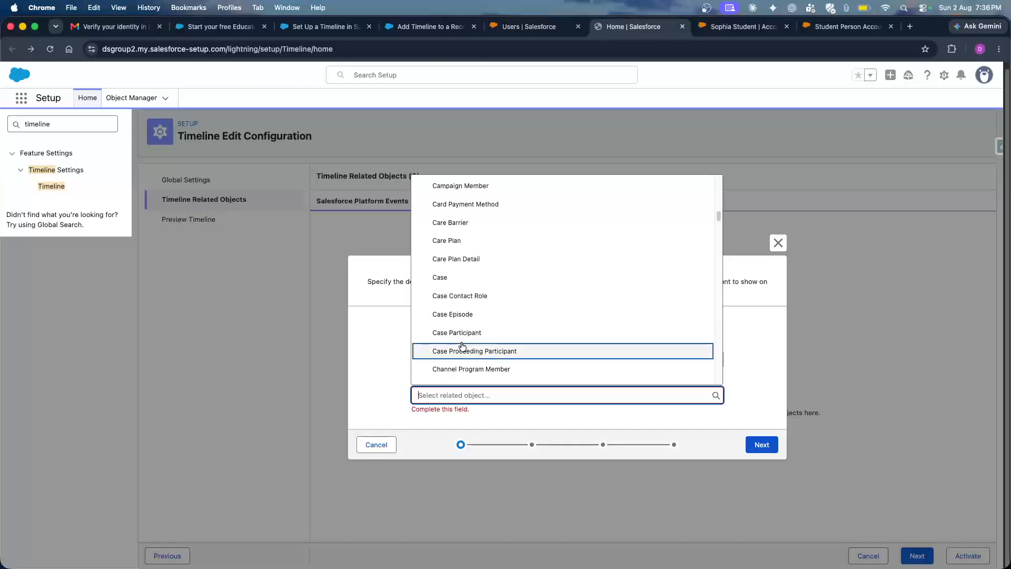
click(446, 144)
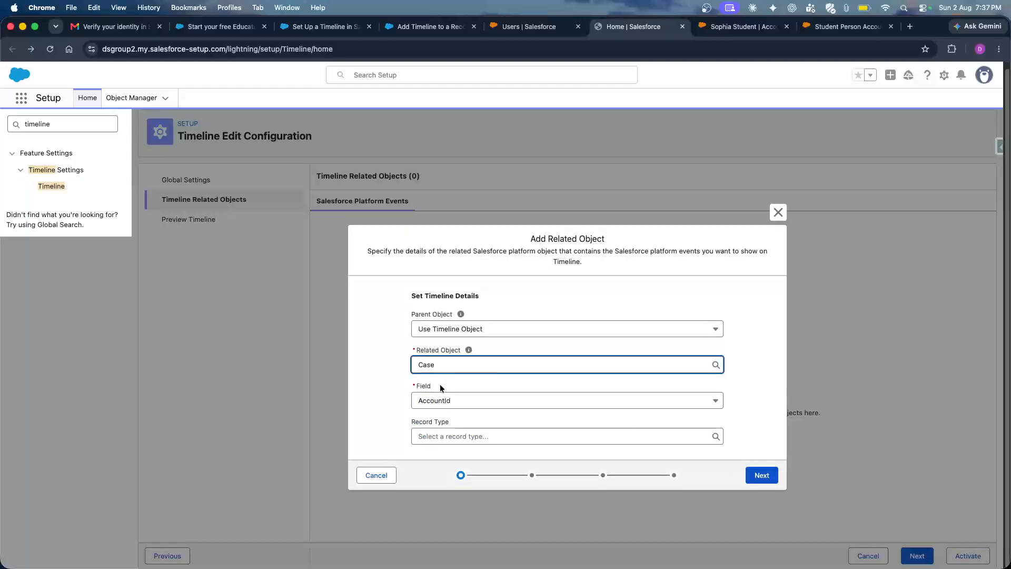
click(457, 437)
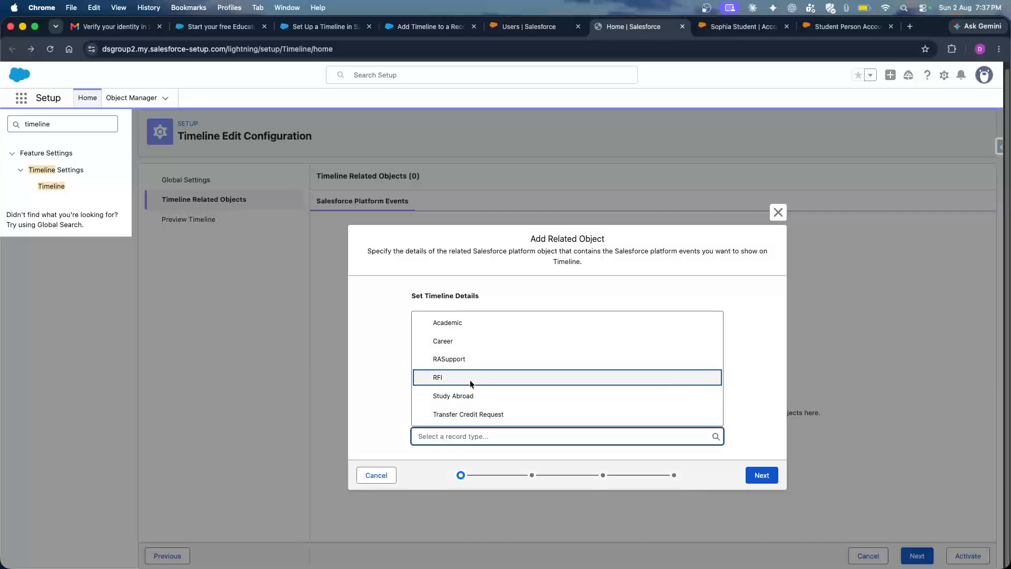
click(349, 408)
click(761, 475)
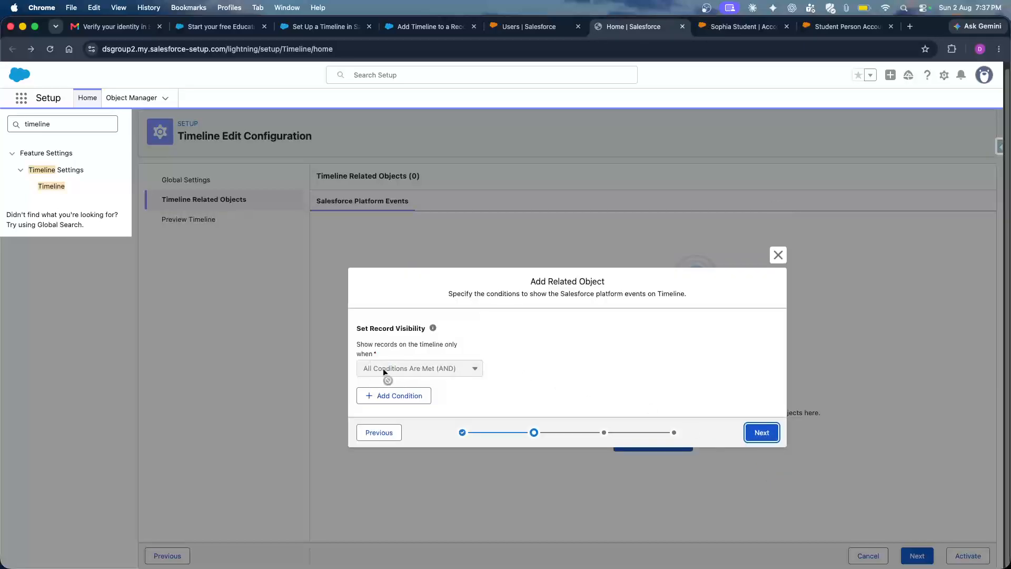
Add a record visibility condition that Closed Equals False and continue to the display fields.
click(394, 396)
click(448, 387)
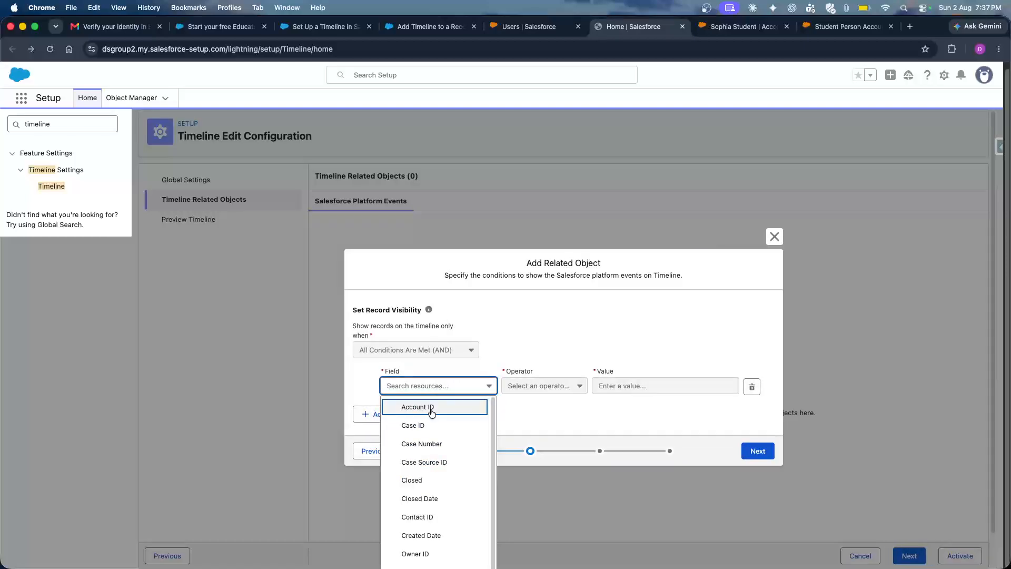
scroll(424, 497, down, 1)
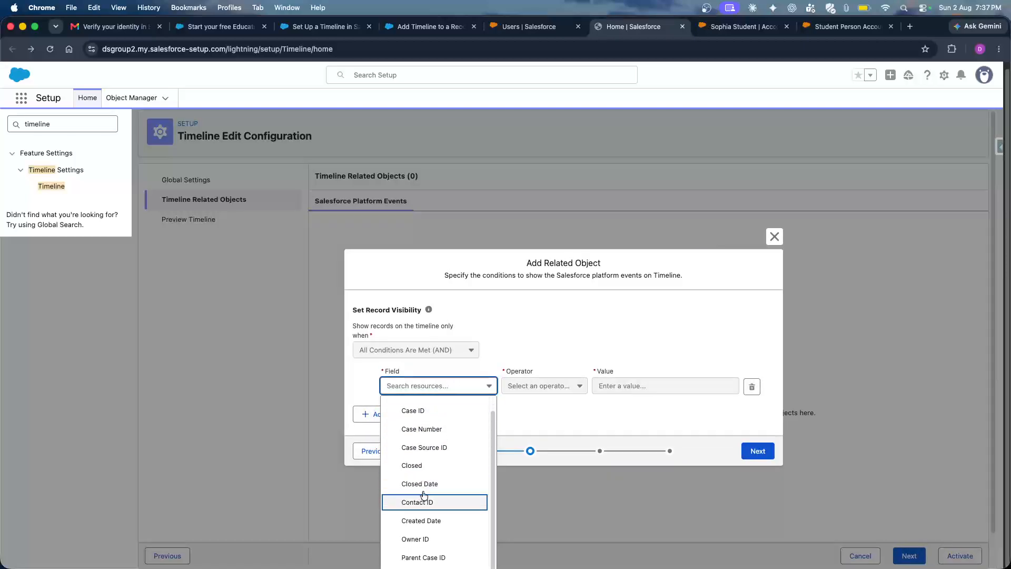
scroll(424, 448, up, 2)
scroll(424, 458, down, 3)
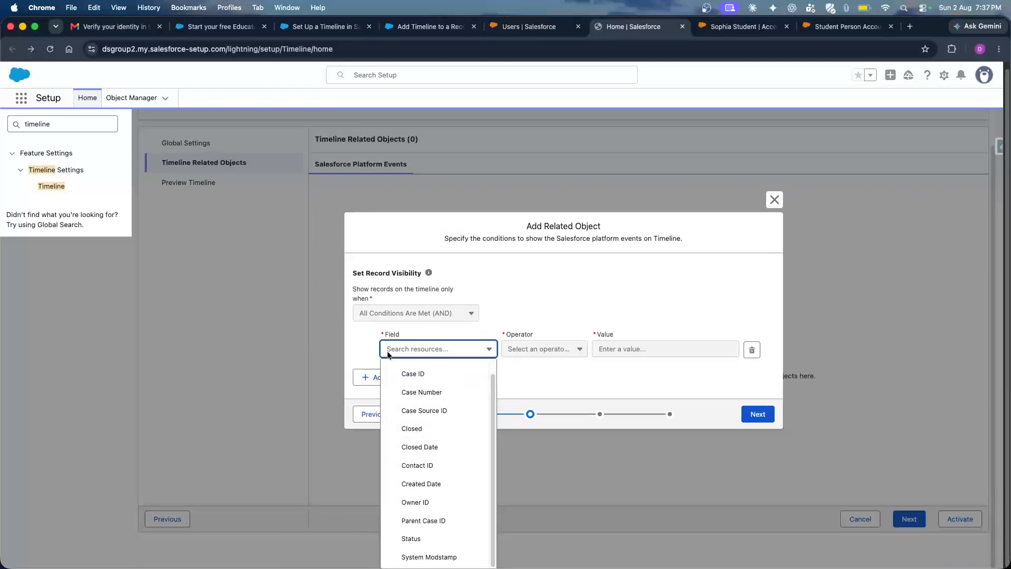
scroll(408, 358, up, 1)
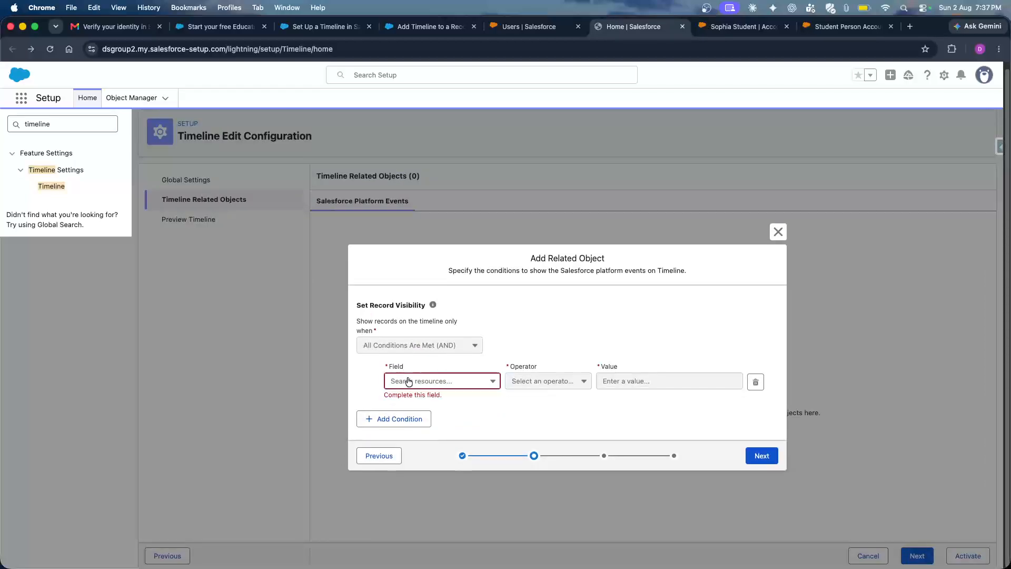
click(408, 381)
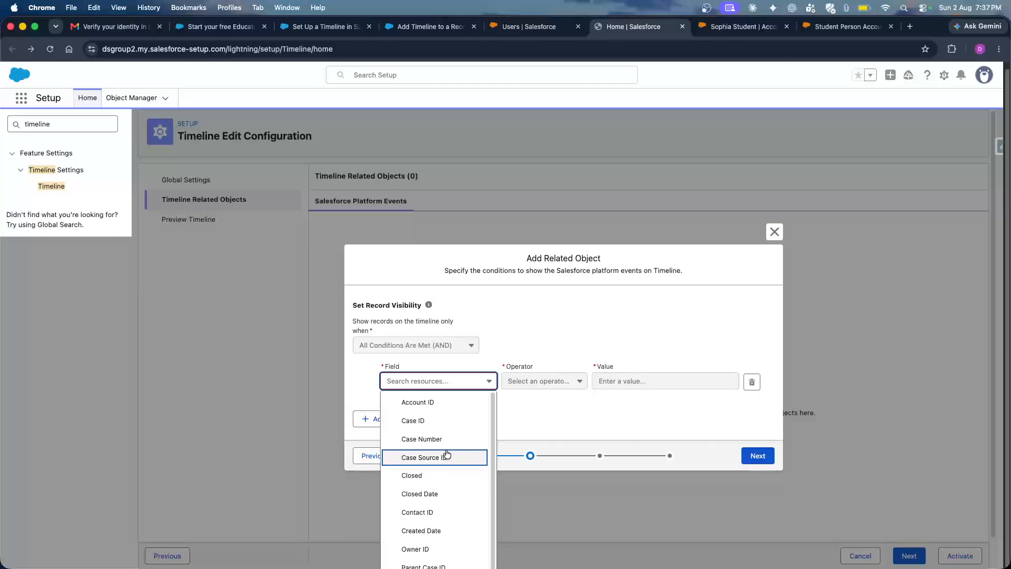
click(427, 475)
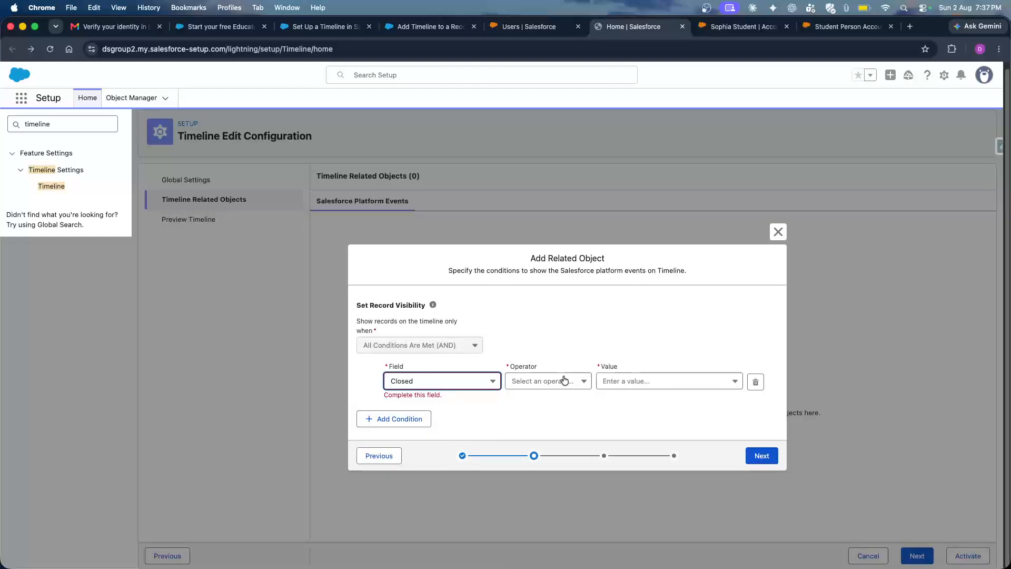
click(526, 390)
click(538, 411)
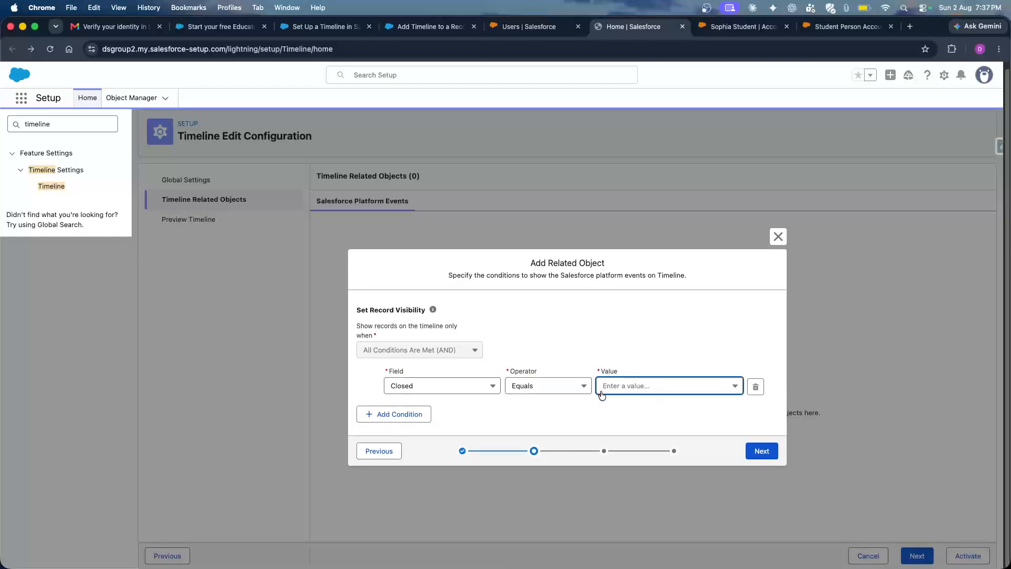
click(612, 394)
click(629, 423)
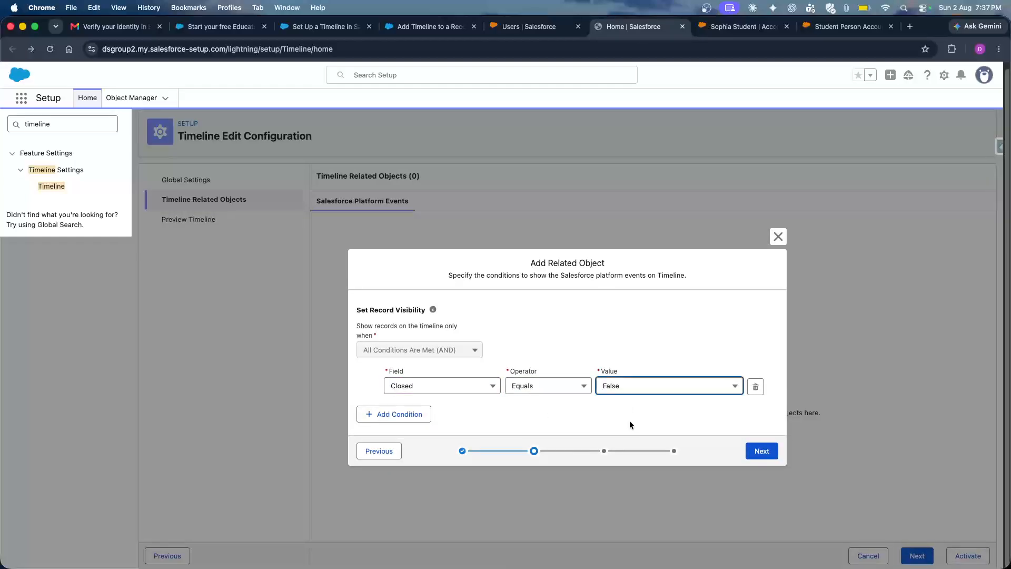
click(759, 451)
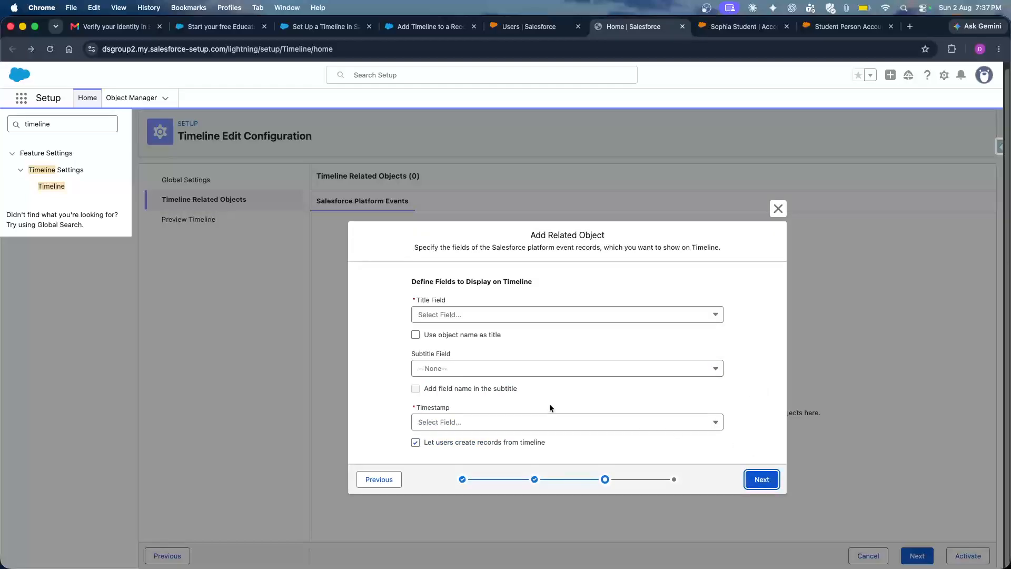
Set the title field to Subject and the subtitle field to Case Number for the Case events.
click(435, 314)
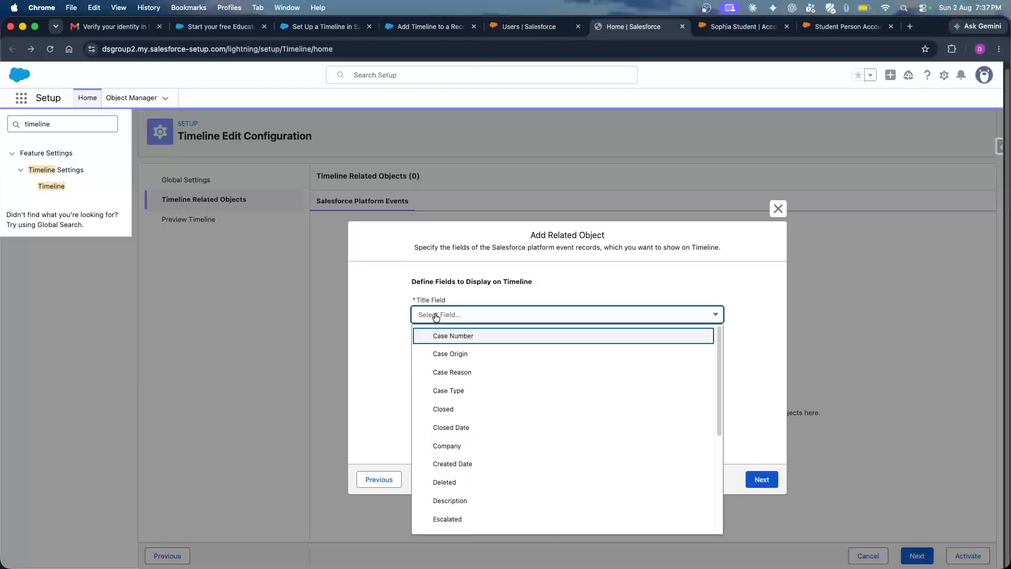
scroll(472, 434, down, 1)
scroll(472, 434, down, 3)
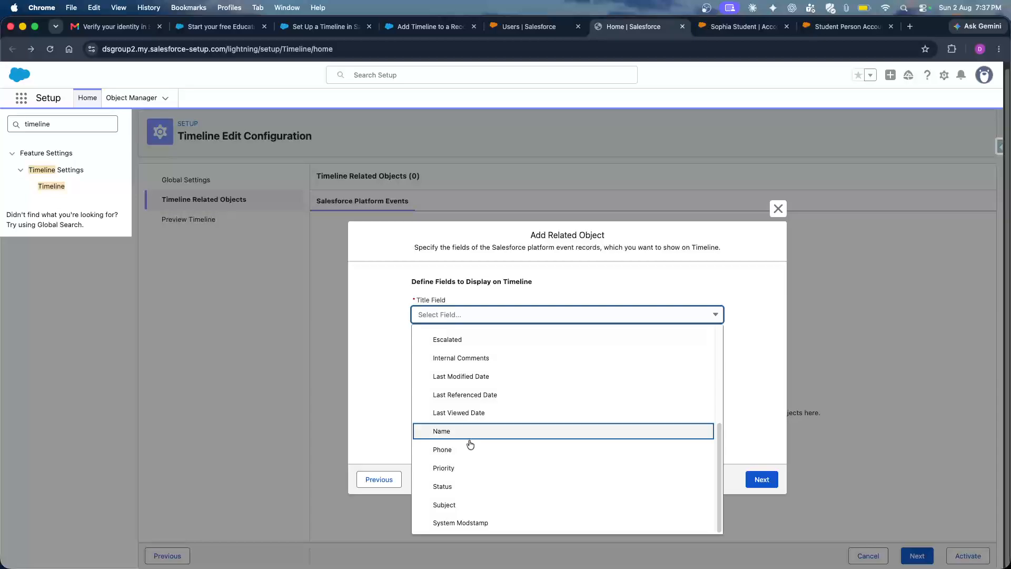
click(462, 503)
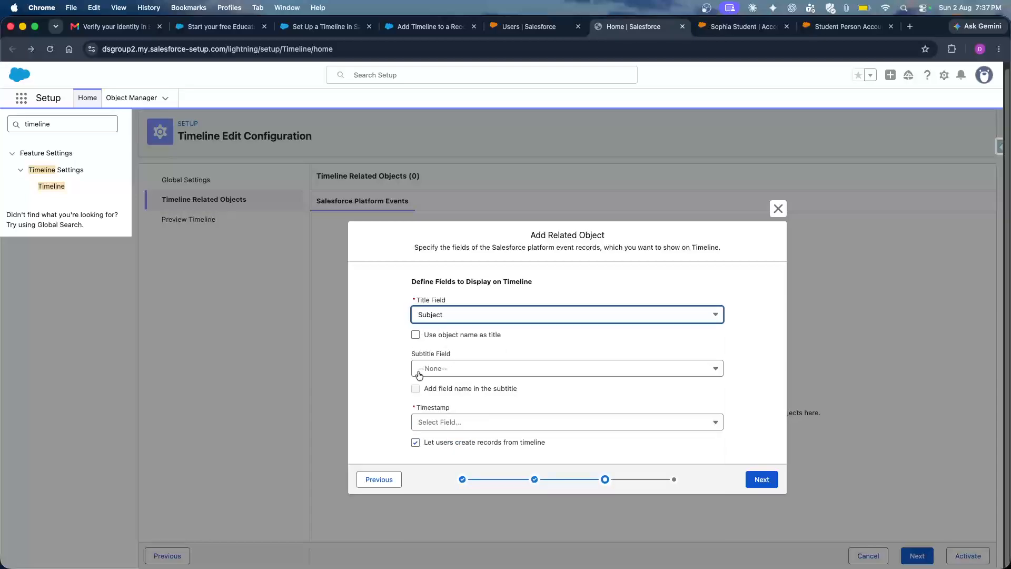
click(457, 350)
click(454, 371)
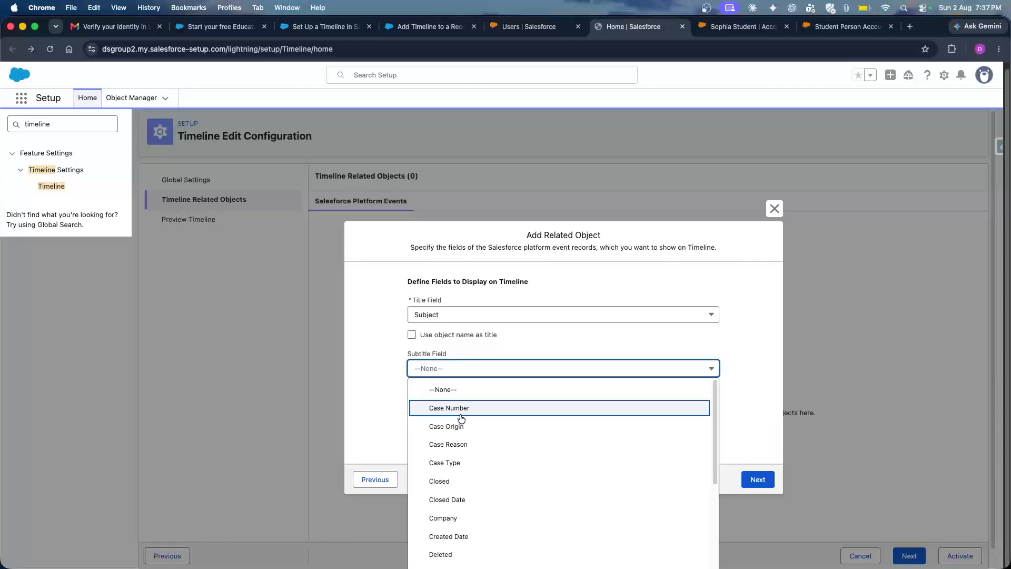
click(461, 409)
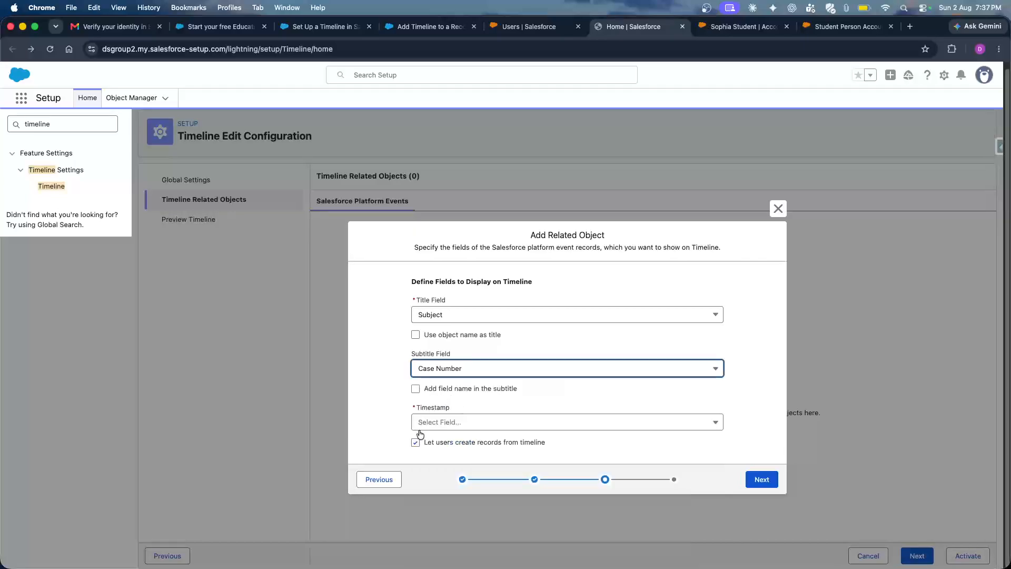
Use Created Date as the timestamp for the Case events and continue to the additional fields.
click(471, 422)
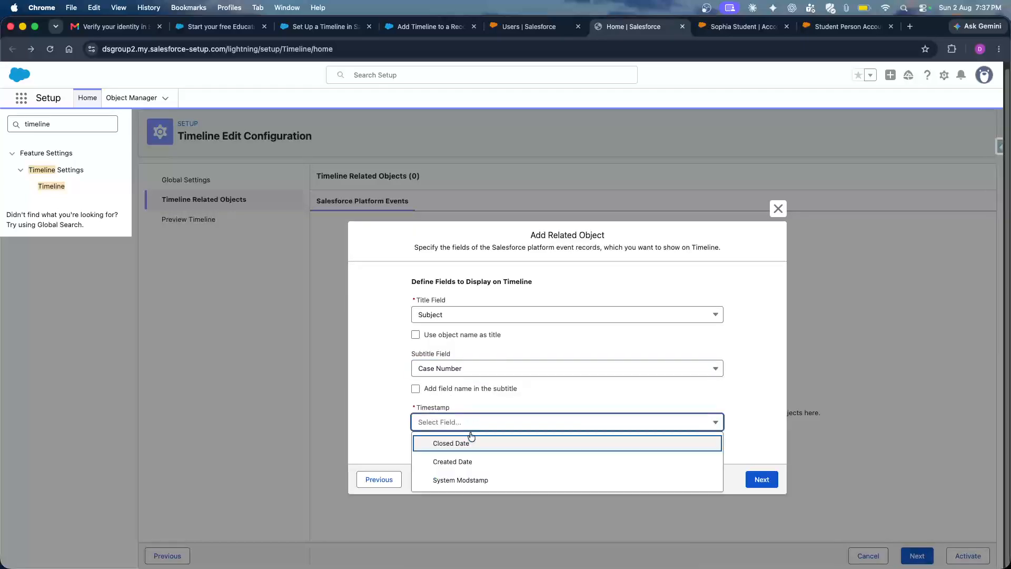
click(470, 462)
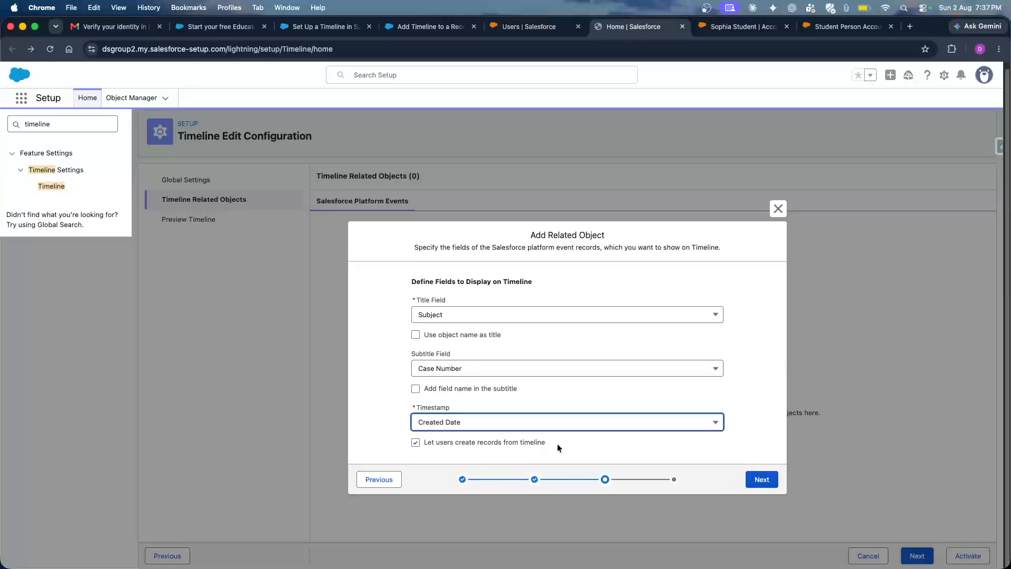
click(770, 487)
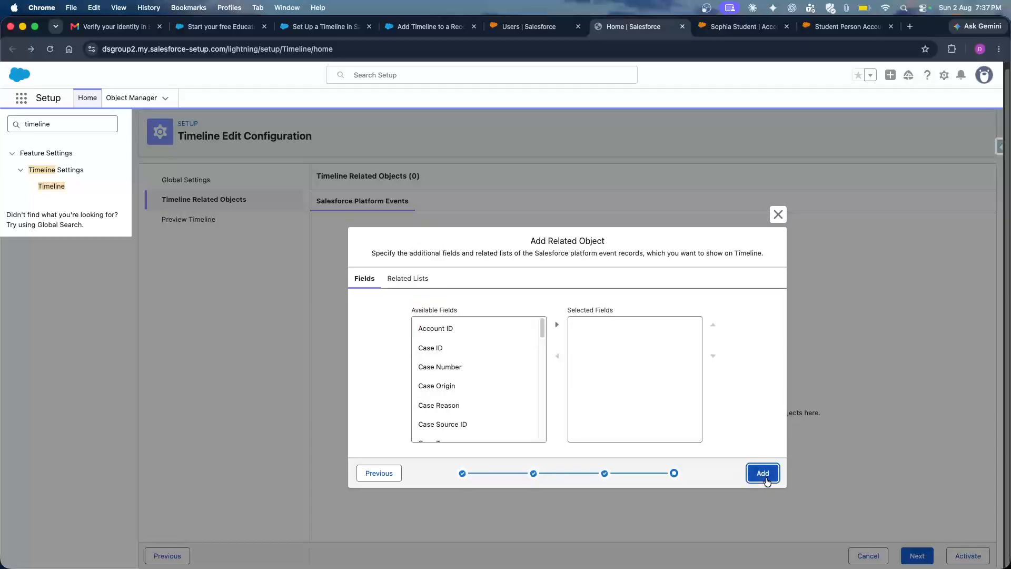
Add Account ID and Case Number to the selected fields, and take Account ID out again.
click(455, 331)
click(560, 326)
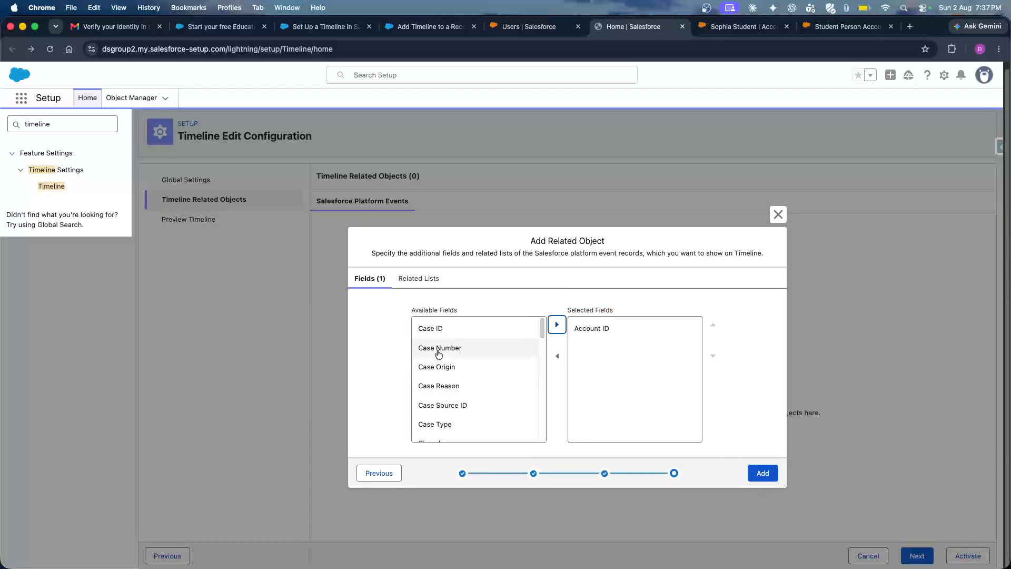
click(438, 349)
click(556, 324)
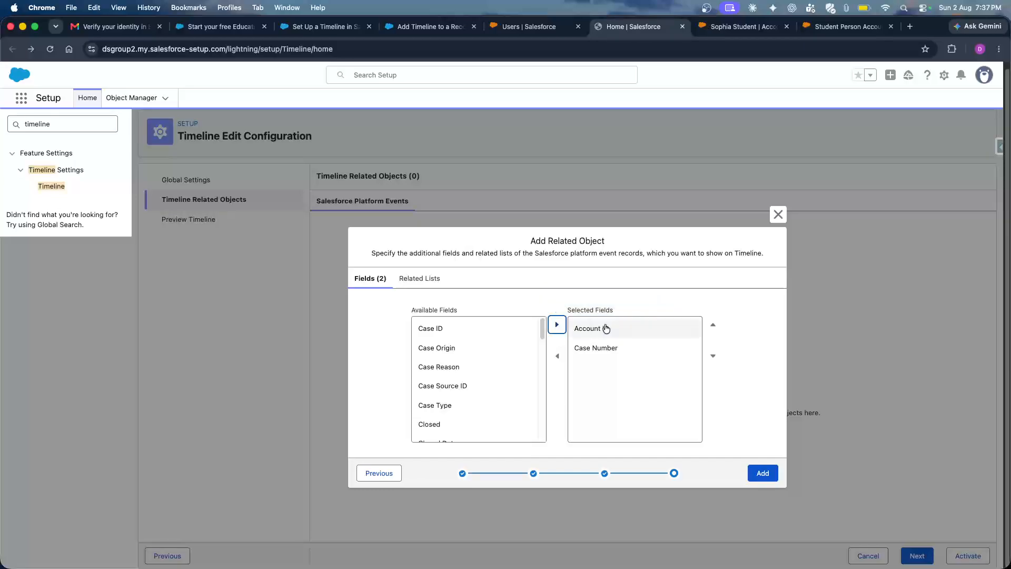
click(600, 328)
click(557, 361)
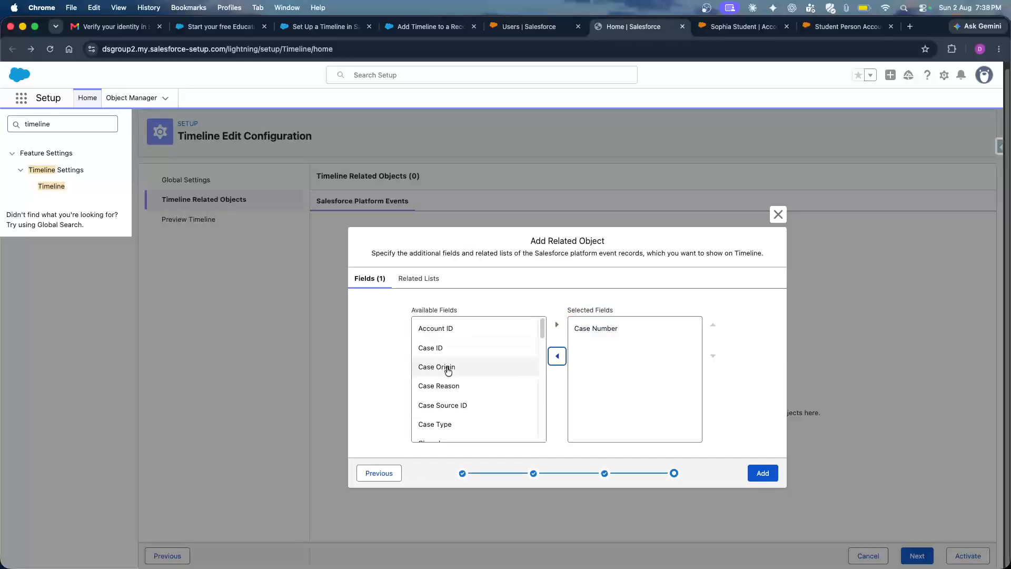
Add Case Origin, Case Reason and Case Type to the selected fields.
click(444, 367)
click(556, 325)
click(439, 367)
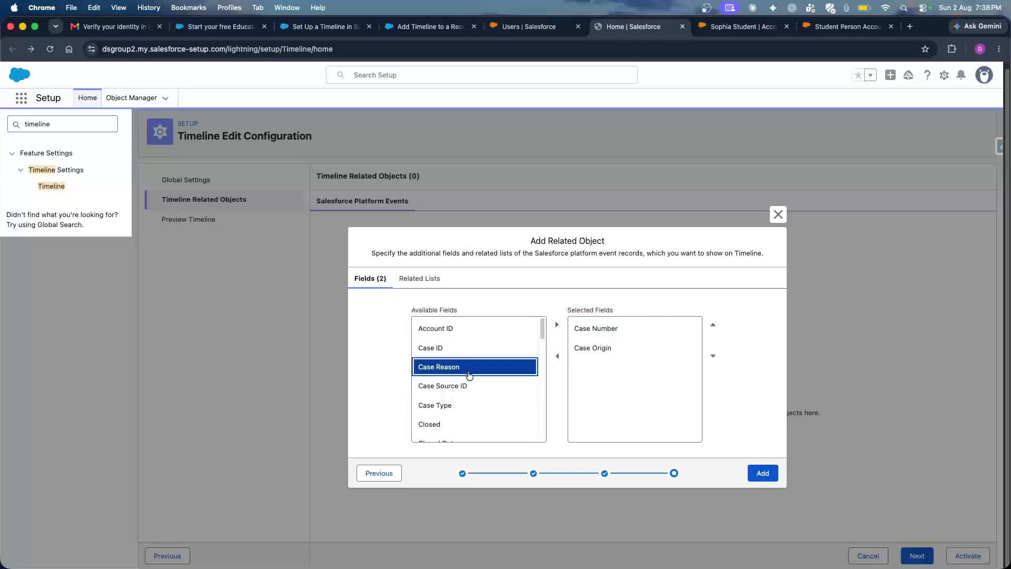
click(557, 325)
click(450, 386)
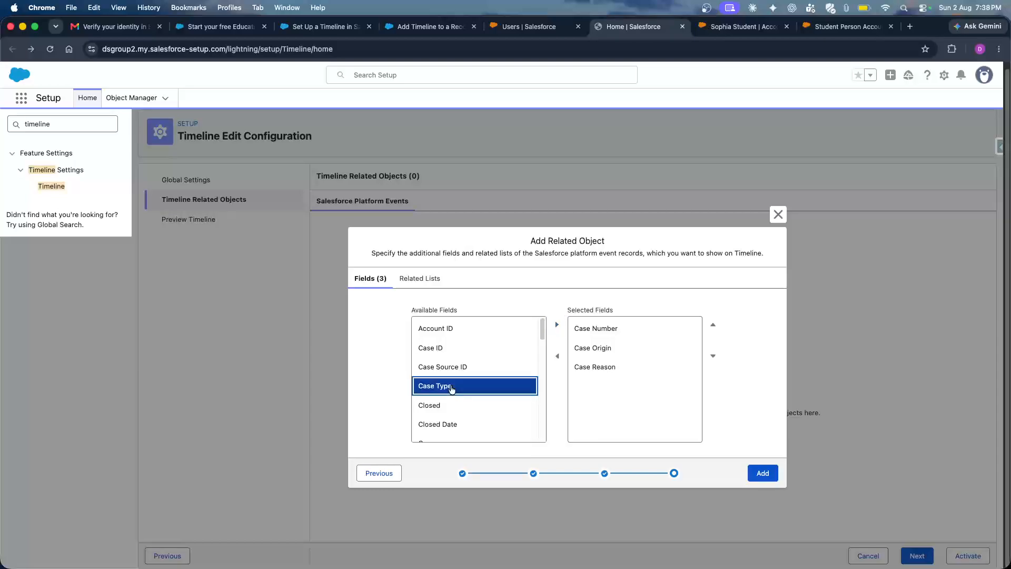
click(556, 324)
Include the Case Comments related list with the Case events and finish adding the Case related object.
scroll(465, 371, down, 3)
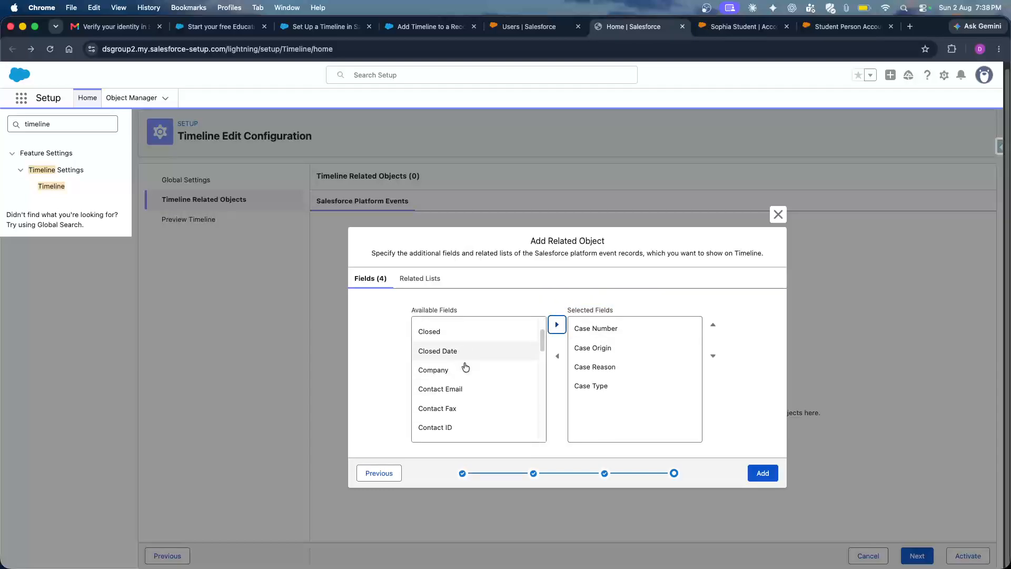
scroll(468, 416, down, 1)
scroll(468, 416, down, 5)
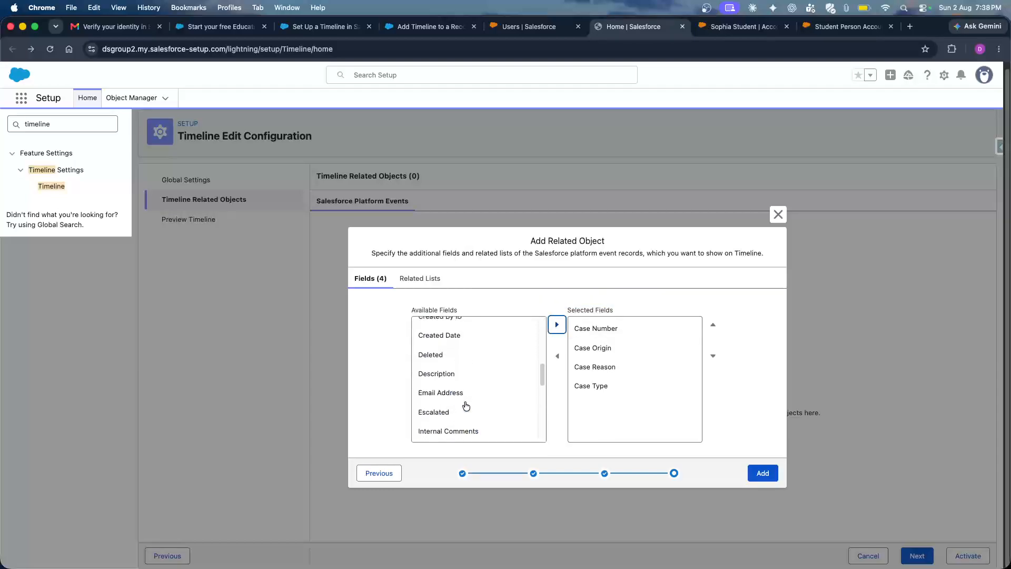
scroll(468, 401, down, 3)
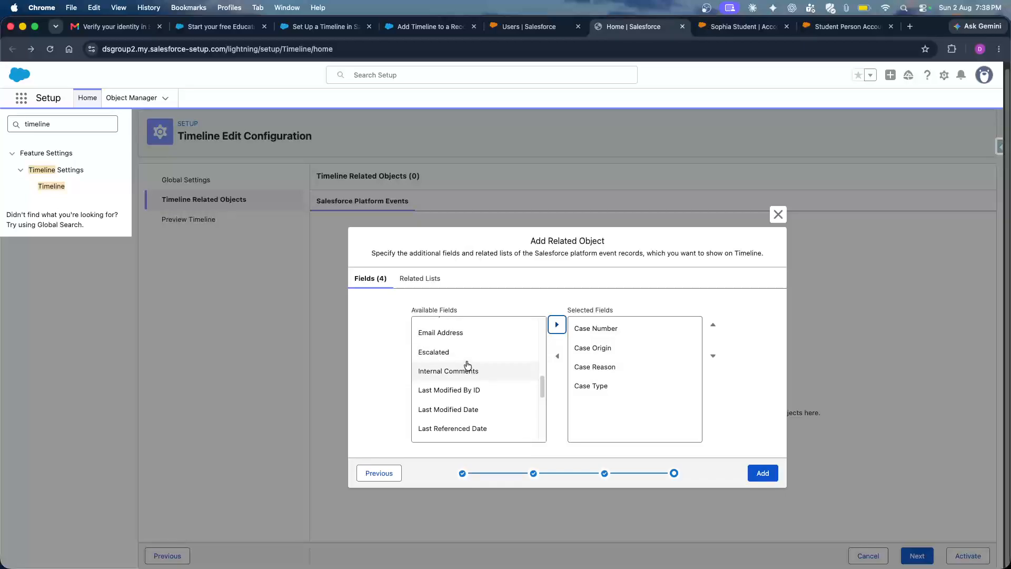
scroll(473, 407, down, 4)
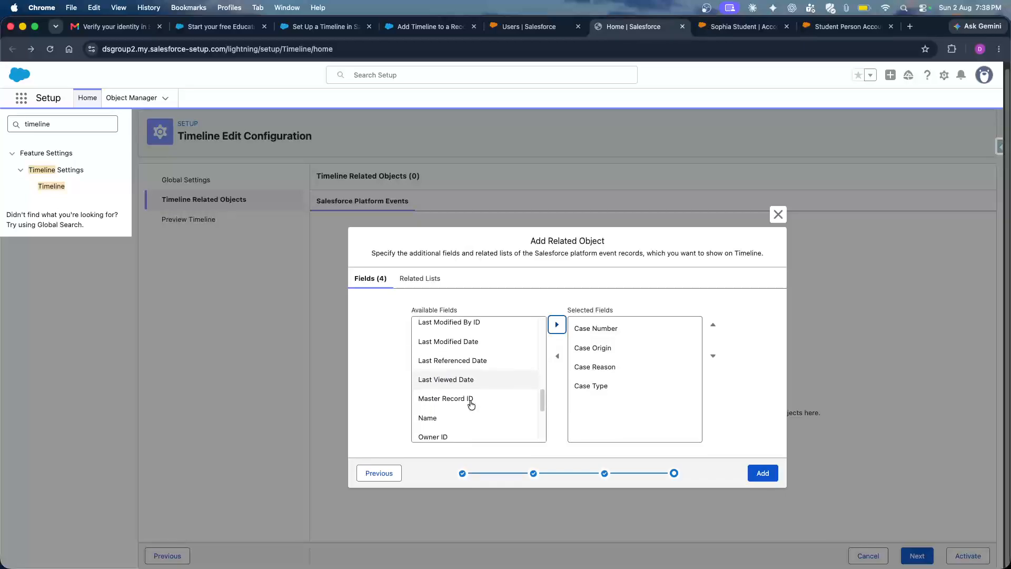
scroll(473, 409, down, 5)
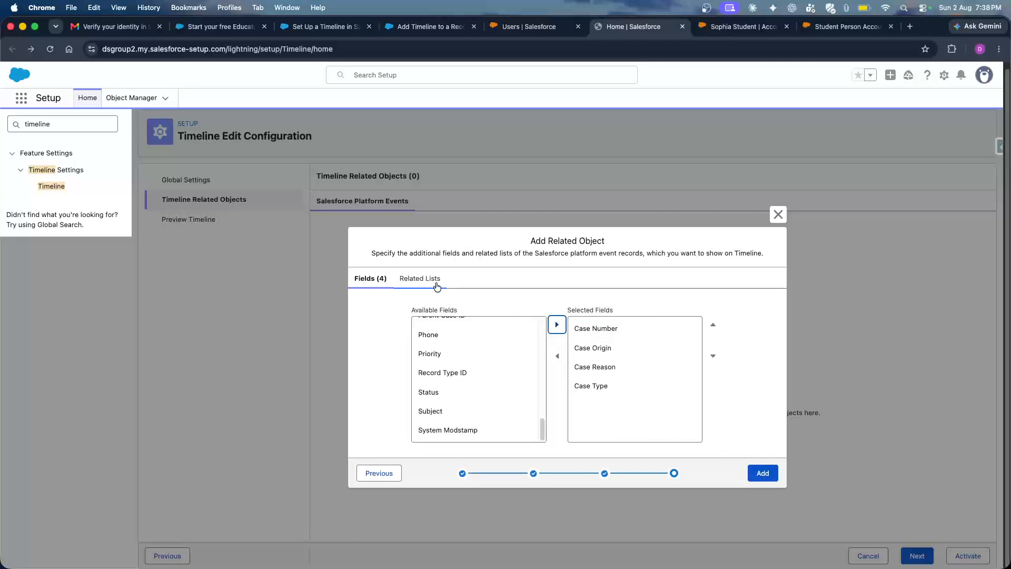
click(420, 278)
scroll(447, 378, down, 3)
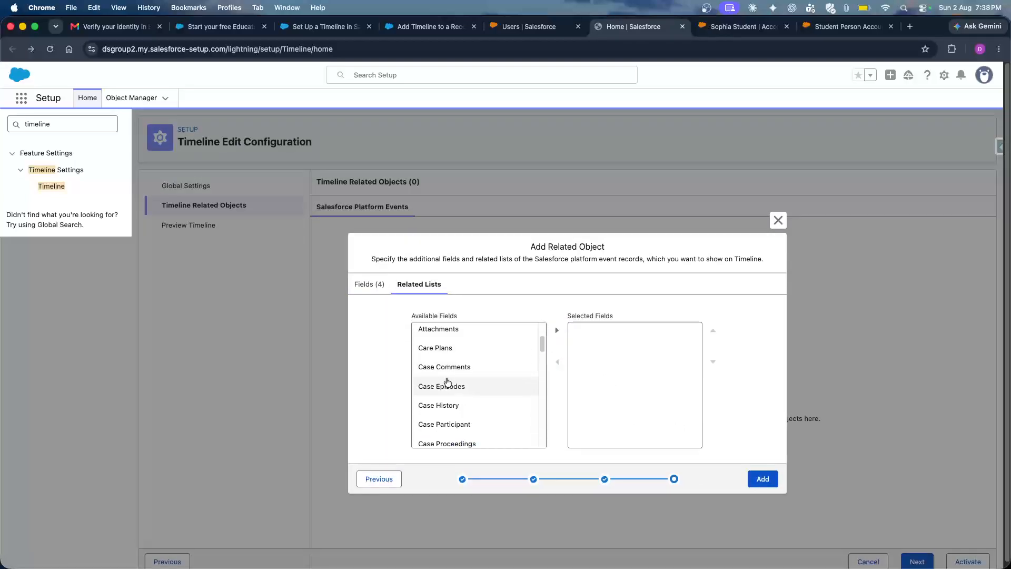
click(447, 360)
click(557, 330)
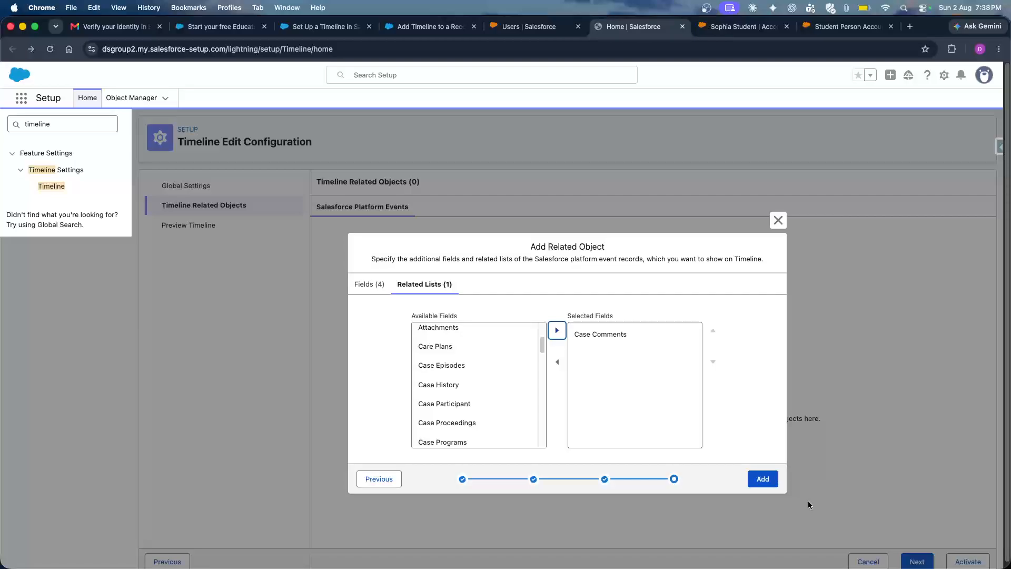
click(758, 478)
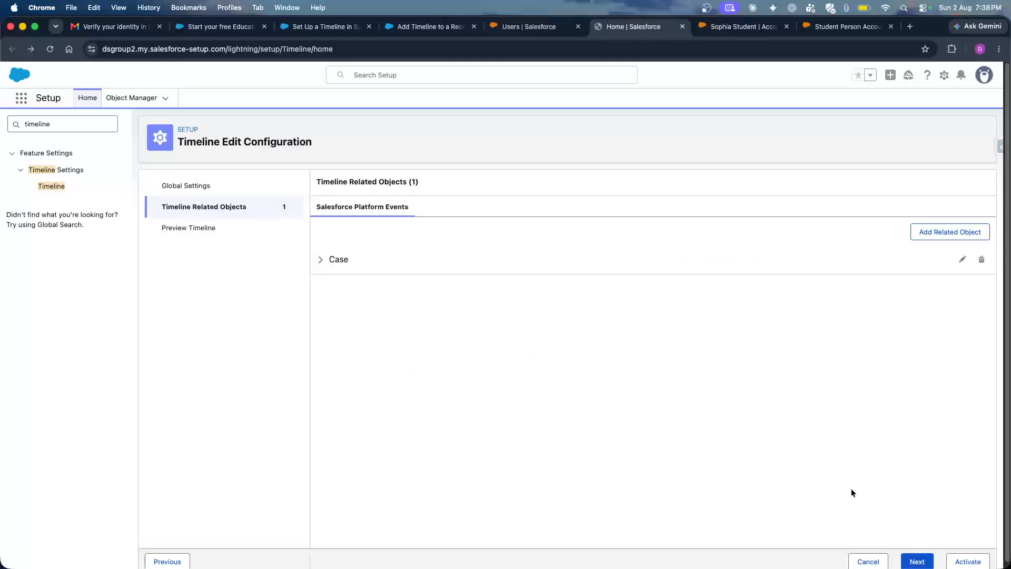
Continue to the timeline preview, choose the student's account as the record to view, and refresh the preview.
scroll(490, 334, down, 1)
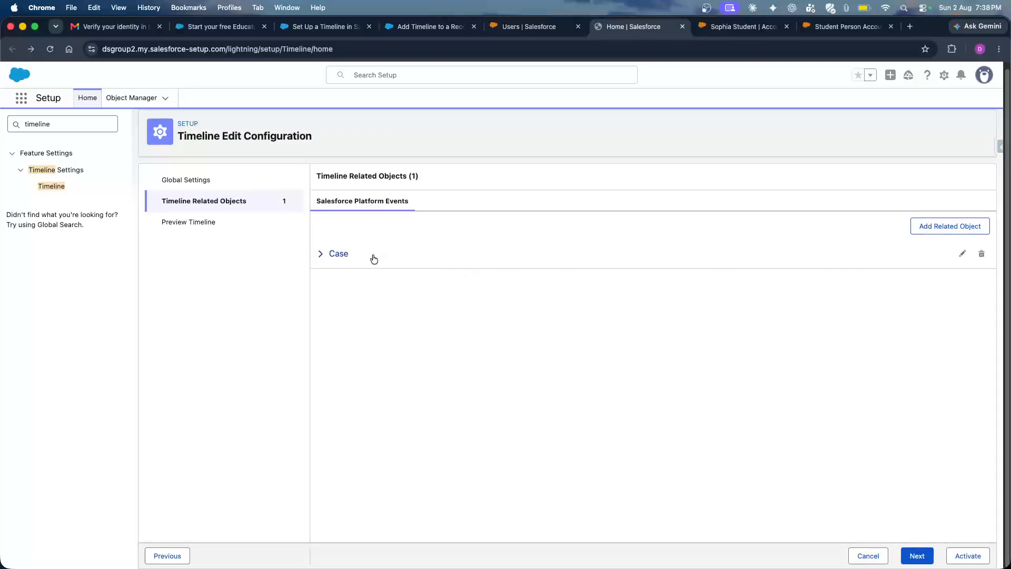
click(373, 259)
click(374, 259)
click(914, 553)
click(467, 231)
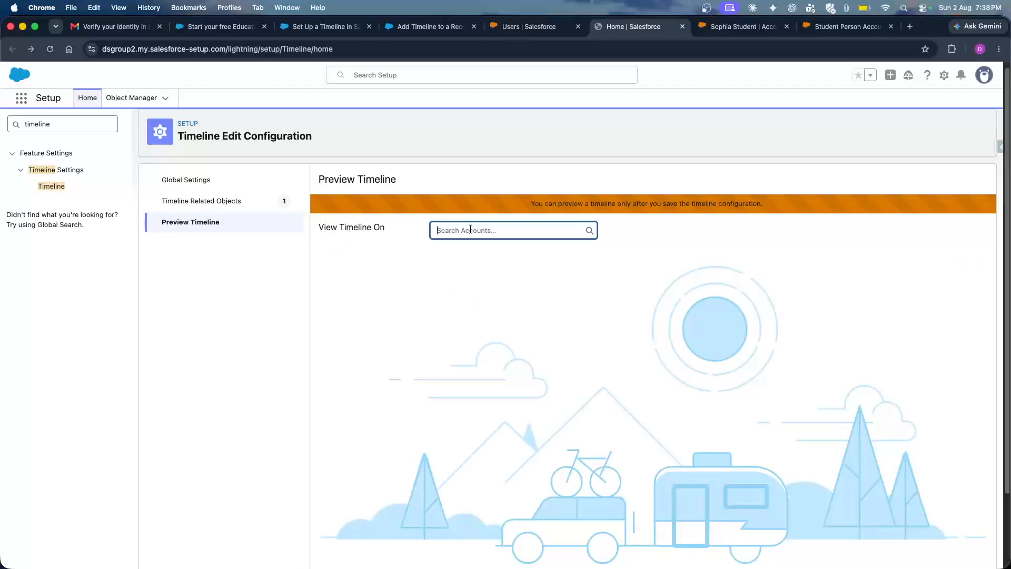
click(466, 273)
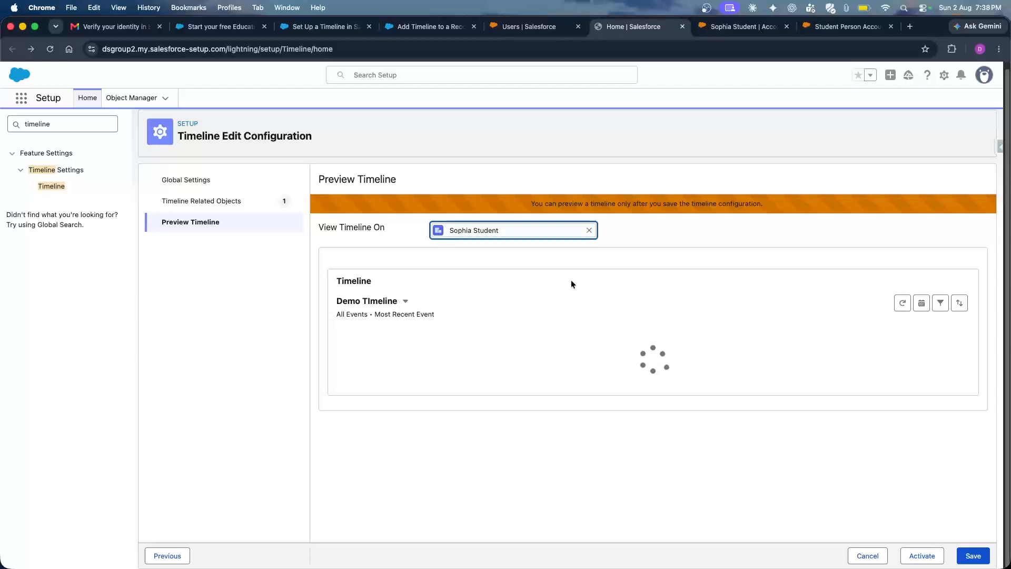
click(662, 255)
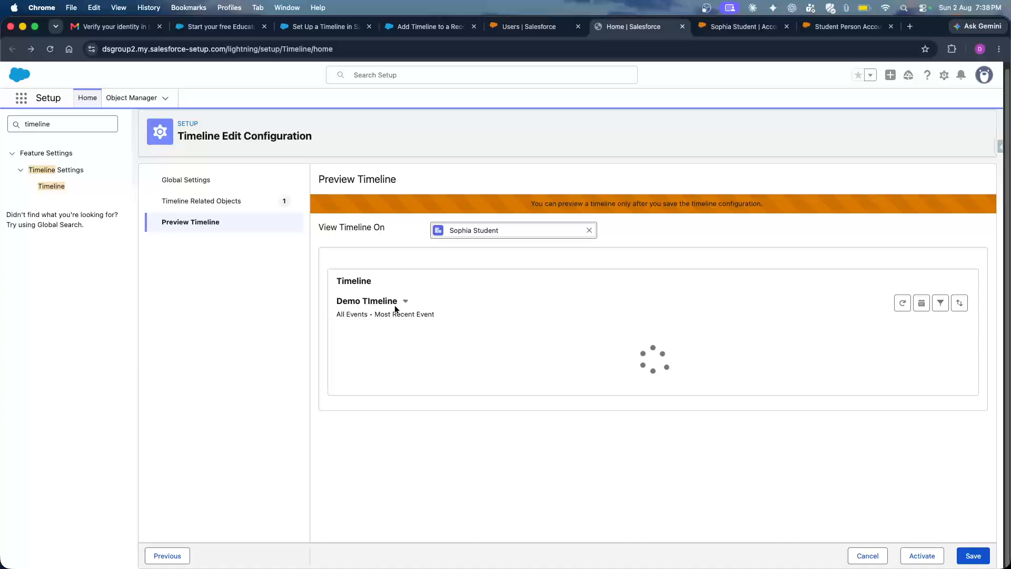
click(901, 305)
Check the status of the student's career case from the account timeline, and return to the timeline configuration.
click(740, 27)
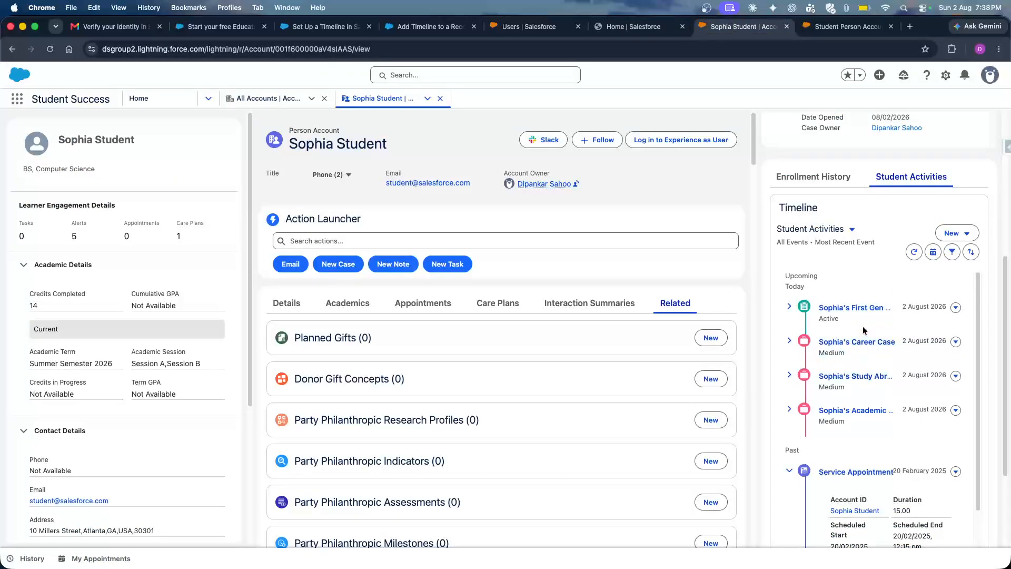
click(842, 342)
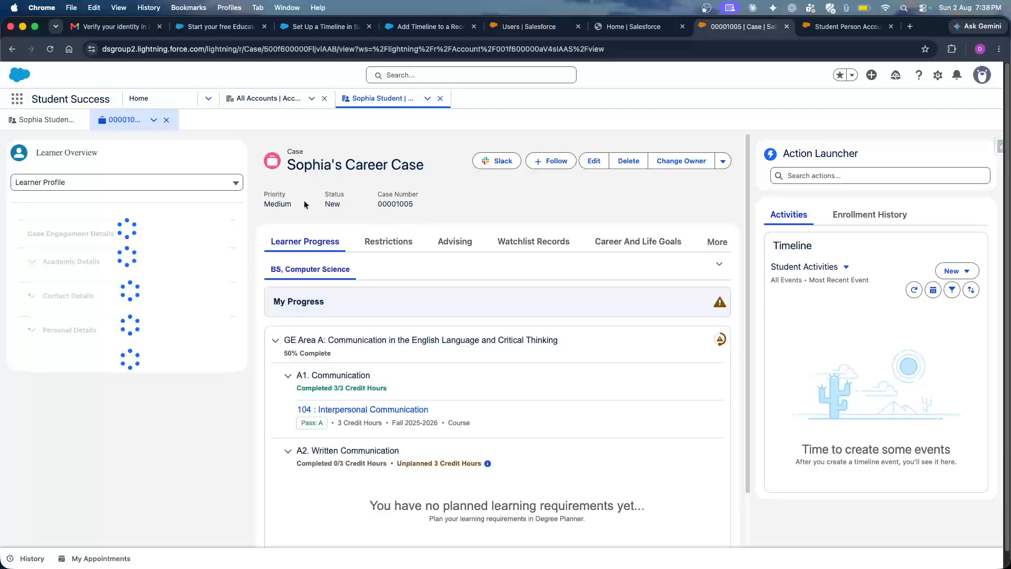
click(618, 32)
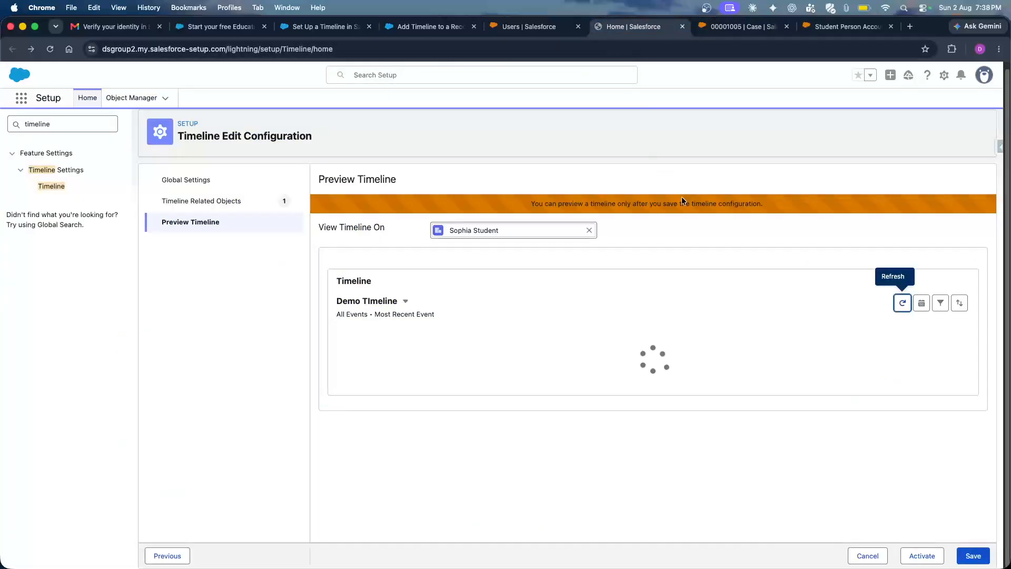
Save the Demo TImeline configuration and activate it from the list of configured timelines.
click(973, 556)
scroll(497, 437, down, 1)
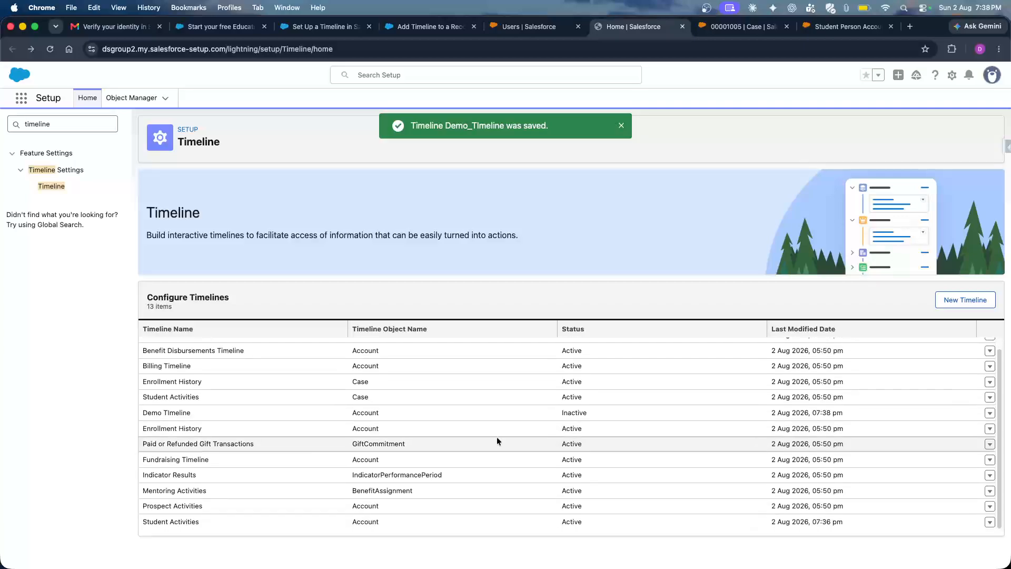
scroll(324, 379, up, 1)
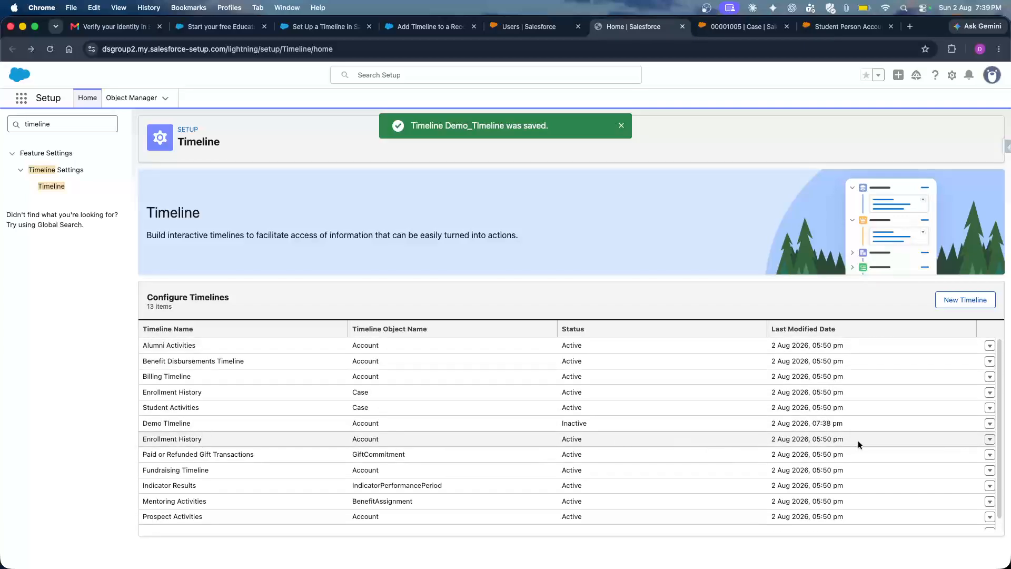
click(989, 424)
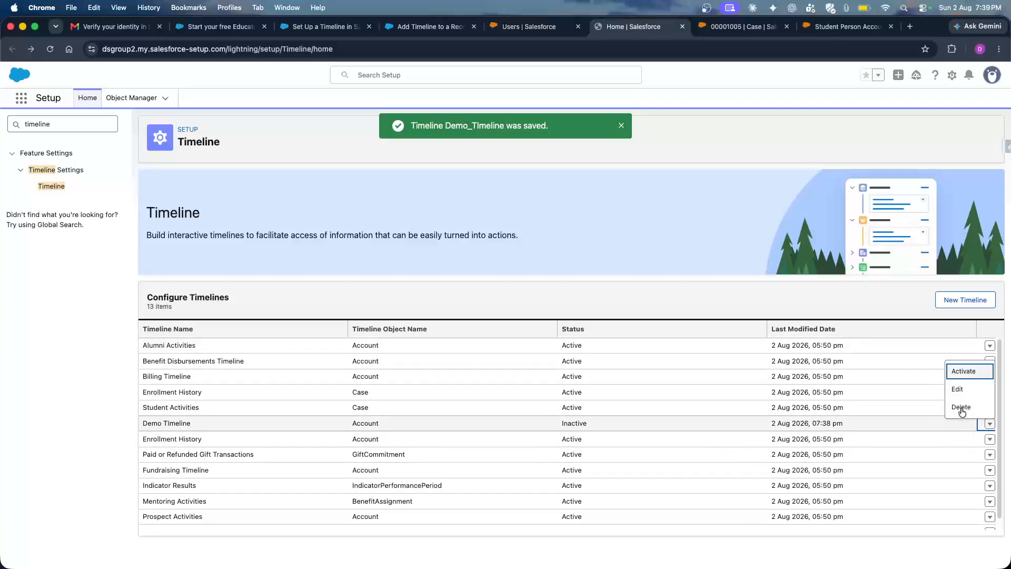
click(963, 370)
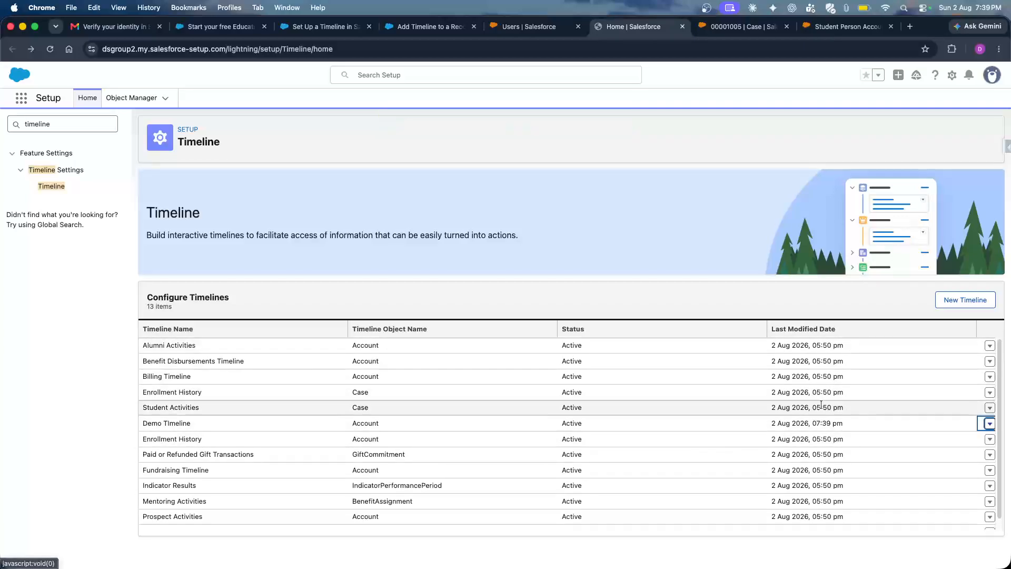
Return to the student's account record and close the career case.
click(710, 38)
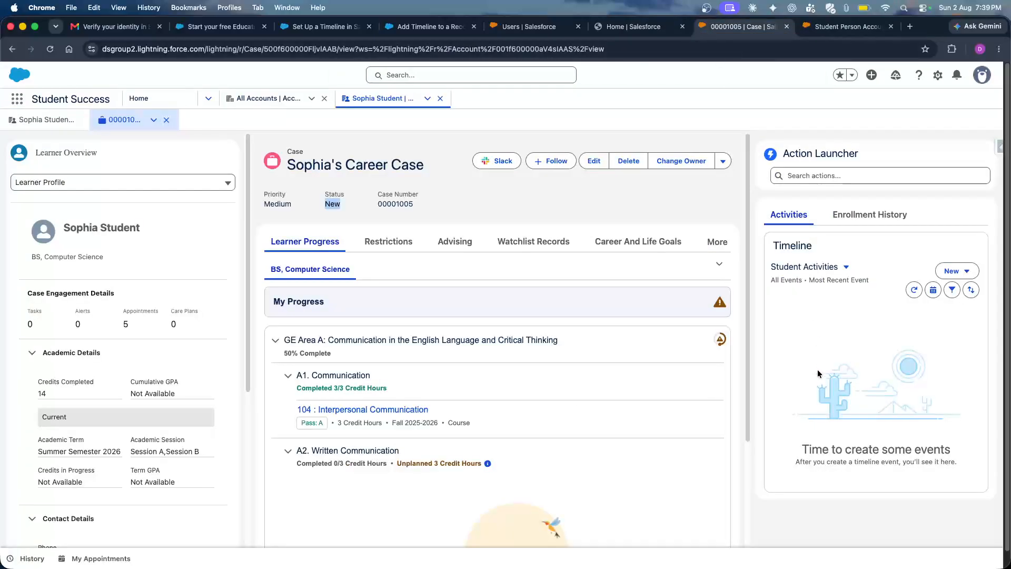
click(63, 126)
click(166, 120)
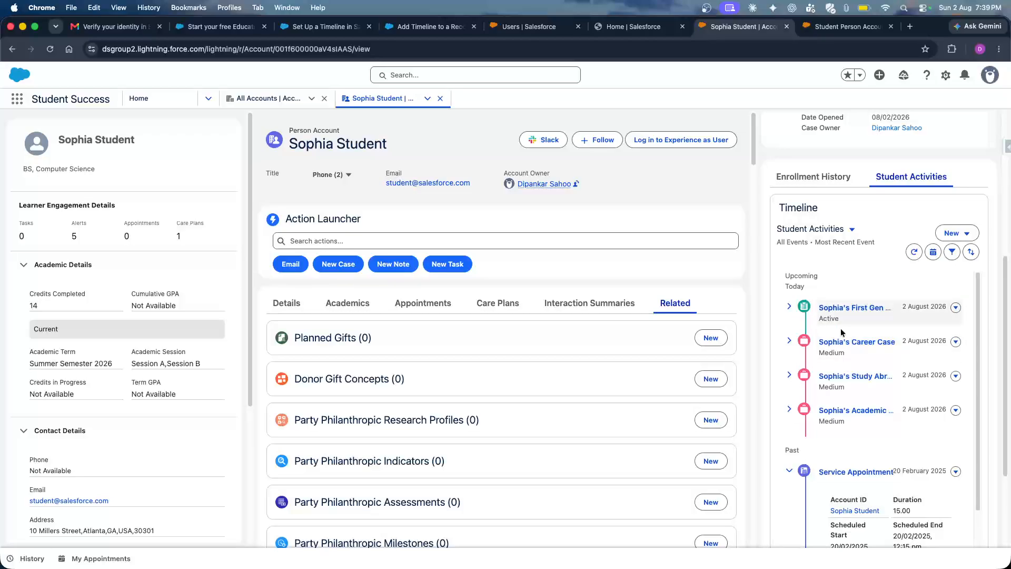
In the Student Person Account View page editor, add Demo TImeline to the Timeline component's selected configurations.
click(824, 30)
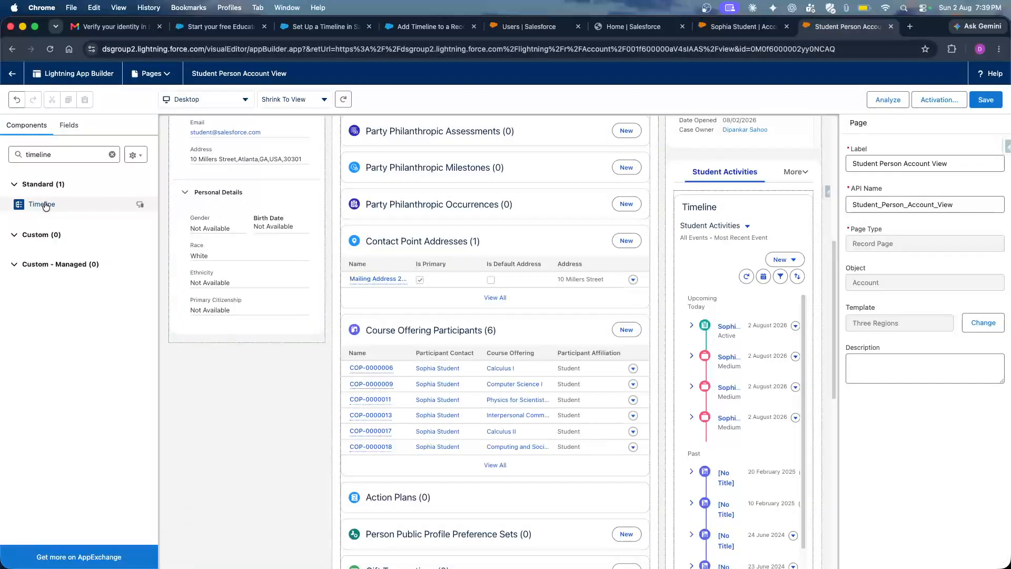
click(740, 220)
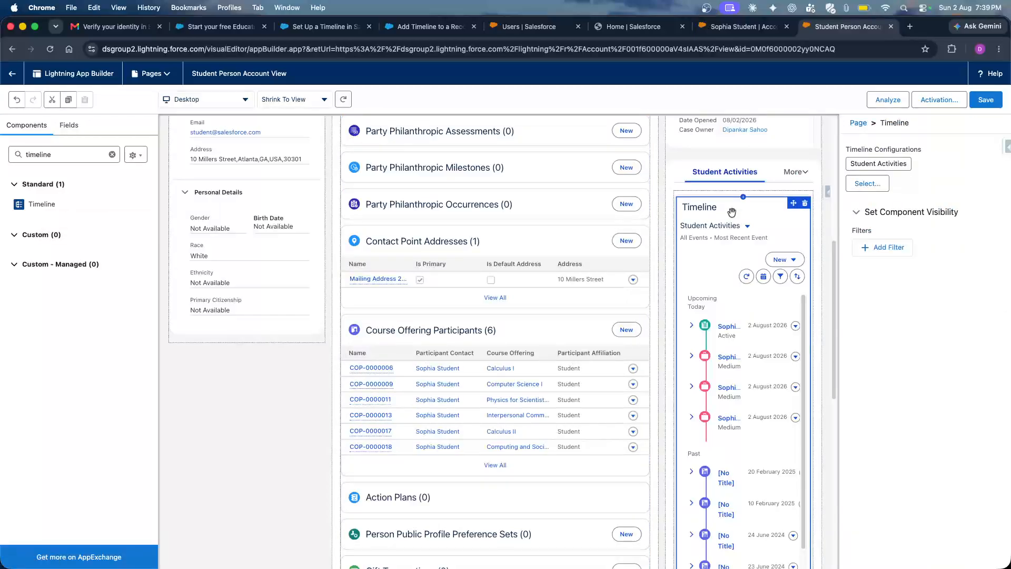
click(864, 183)
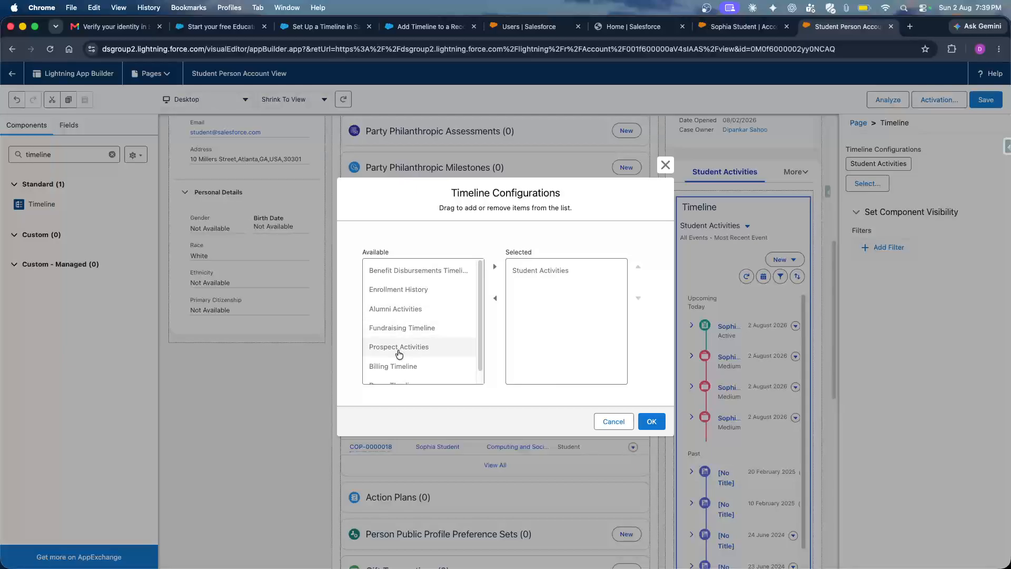
scroll(400, 337, down, 1)
click(405, 373)
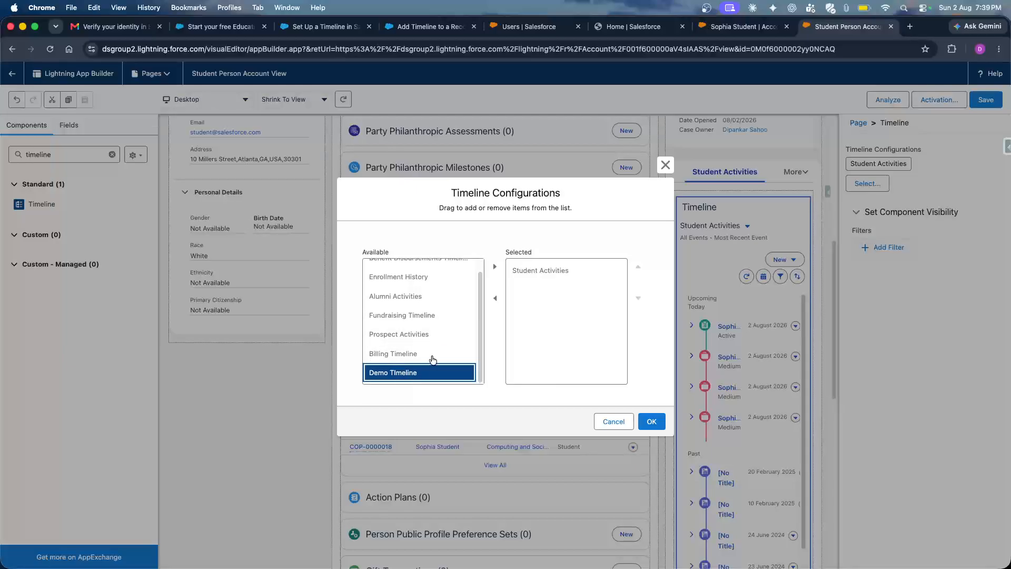
click(495, 267)
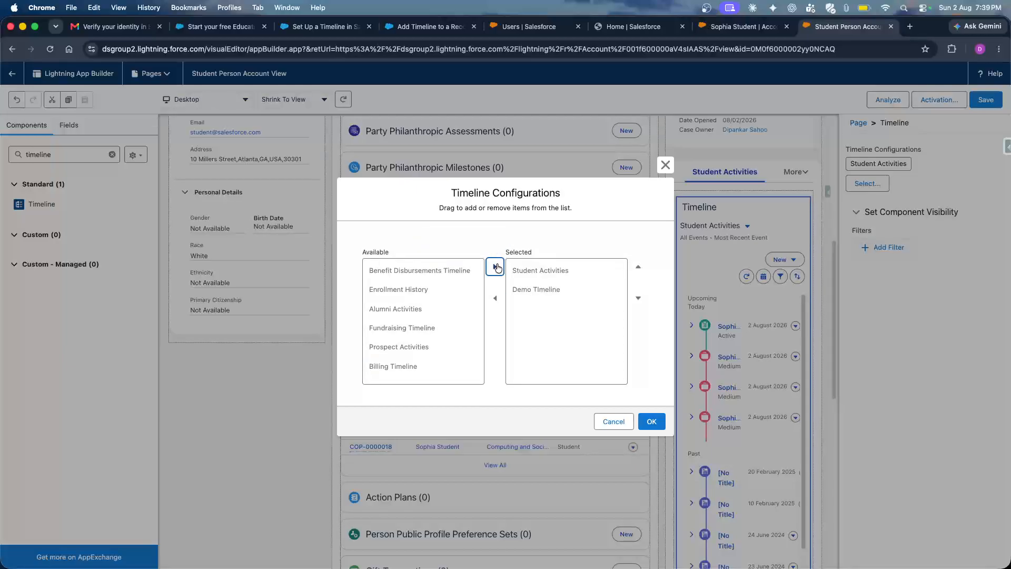
Place Demo TImeline above Student Activities in the selected configurations, and save the record page.
click(594, 292)
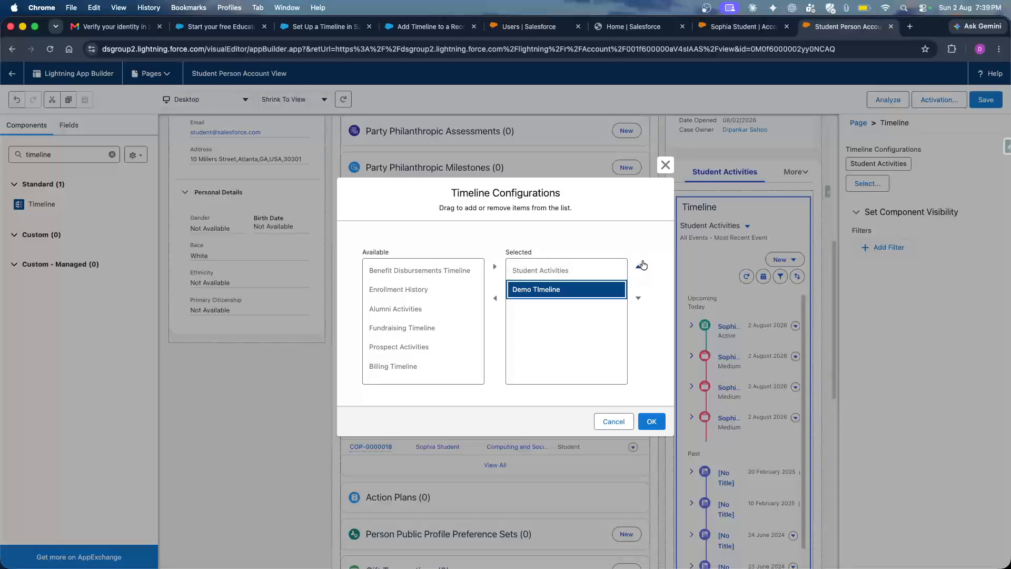
click(638, 266)
click(651, 422)
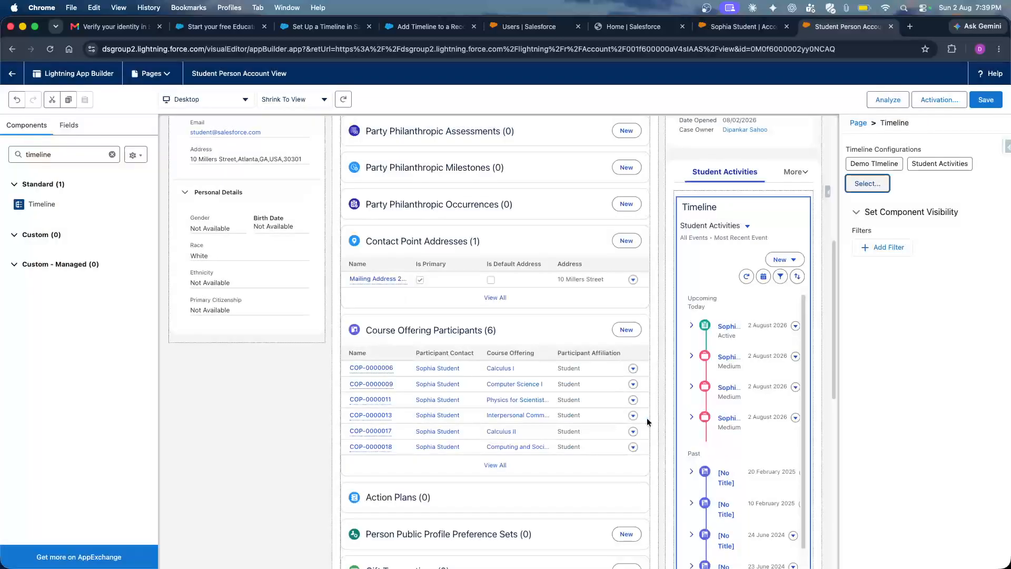
click(982, 103)
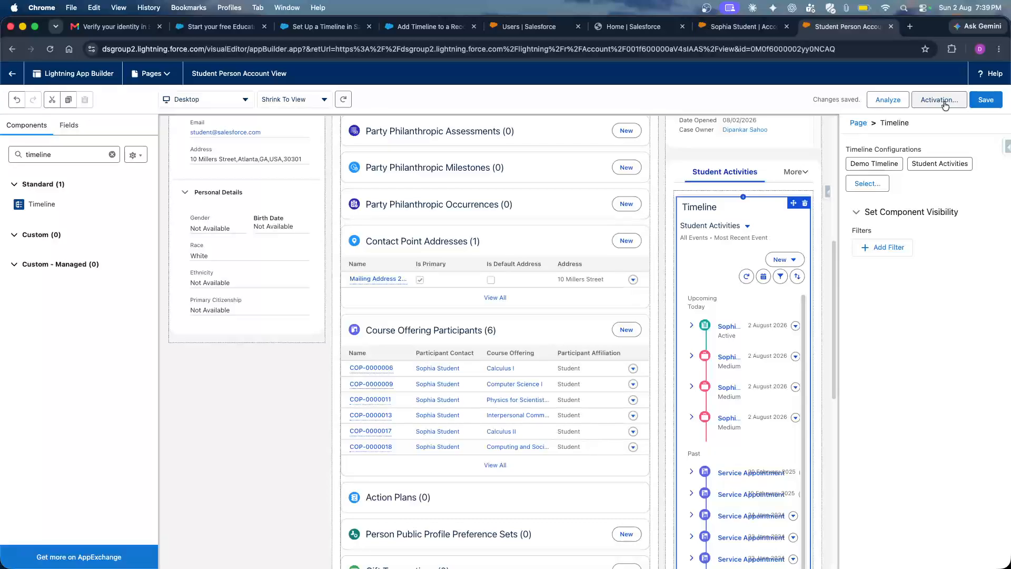
Reload the student's account record and show the timeline under Student Activities.
click(748, 27)
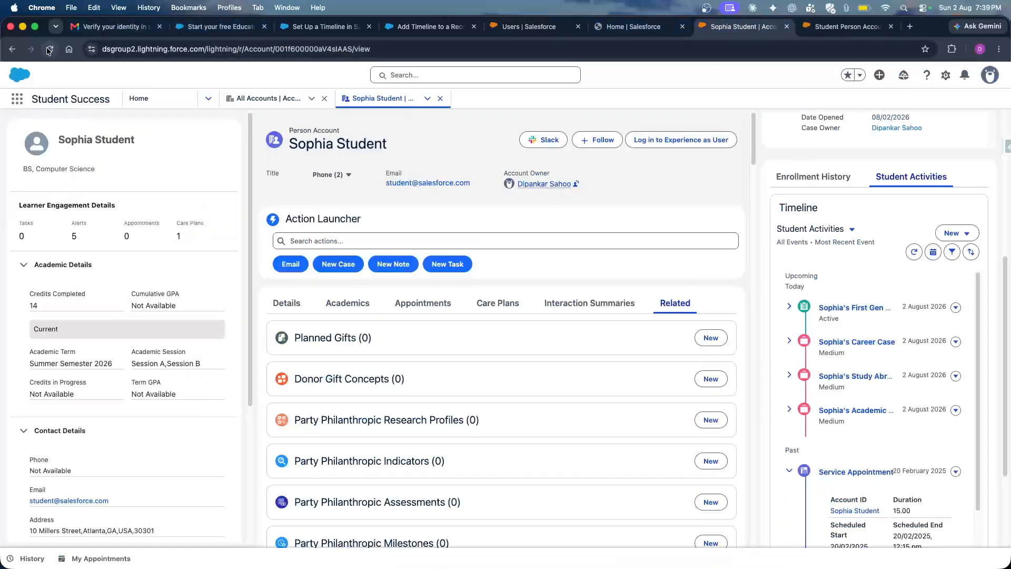
click(49, 49)
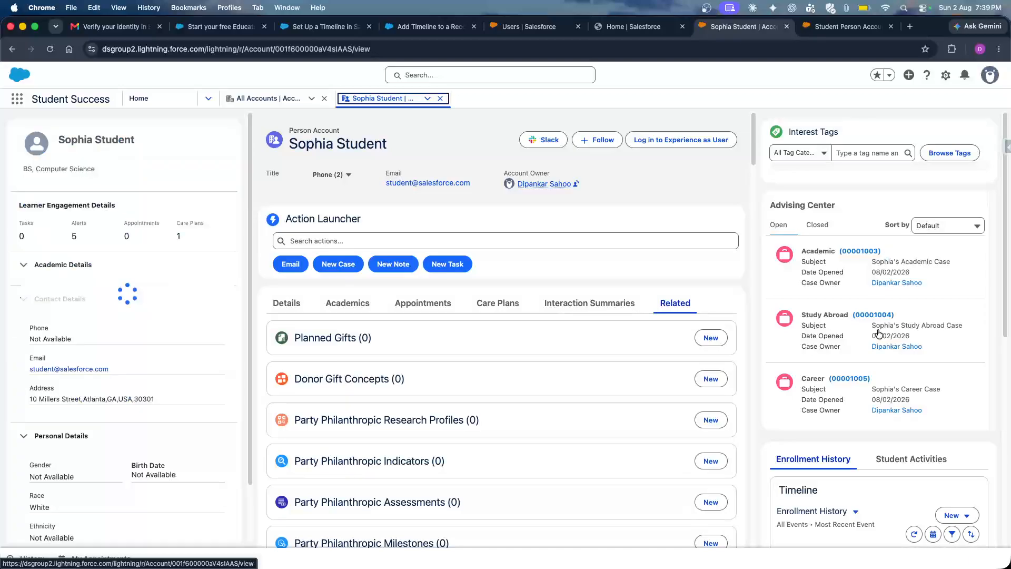
click(920, 460)
scroll(835, 436, down, 1)
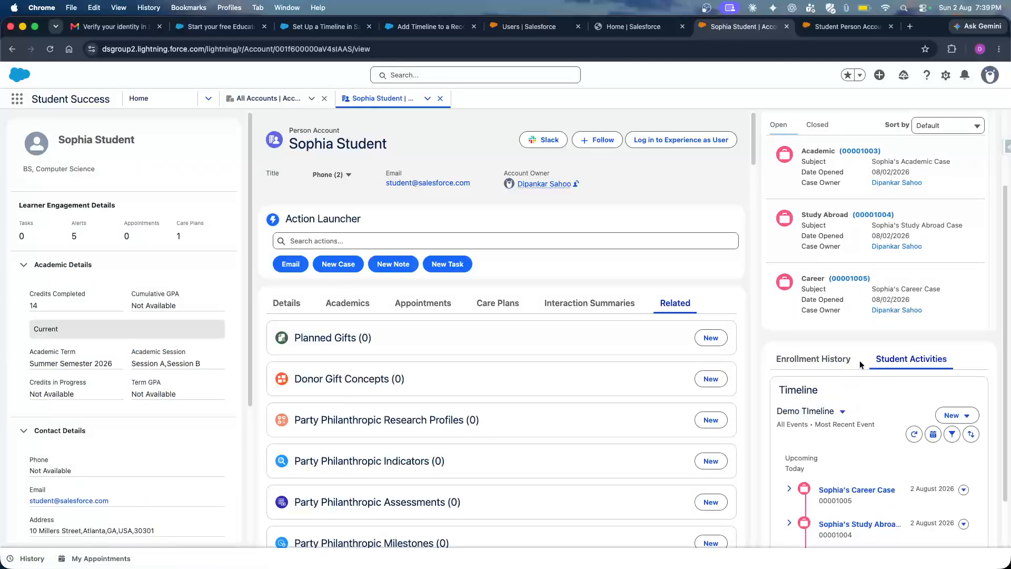
scroll(859, 361, down, 3)
Expand the career and study abroad case events on the timeline to review their fields and case comments.
click(789, 424)
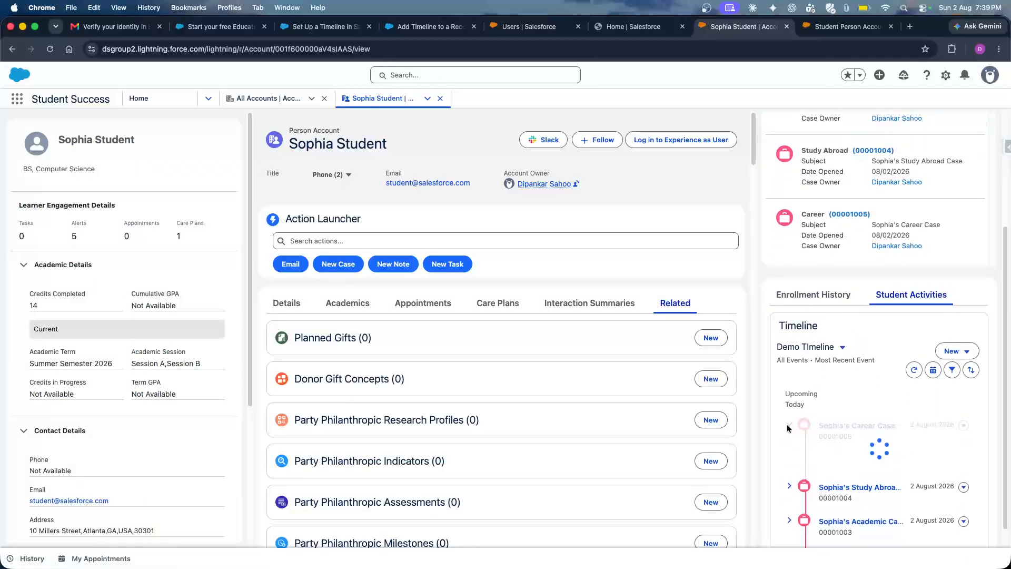
scroll(817, 438, down, 2)
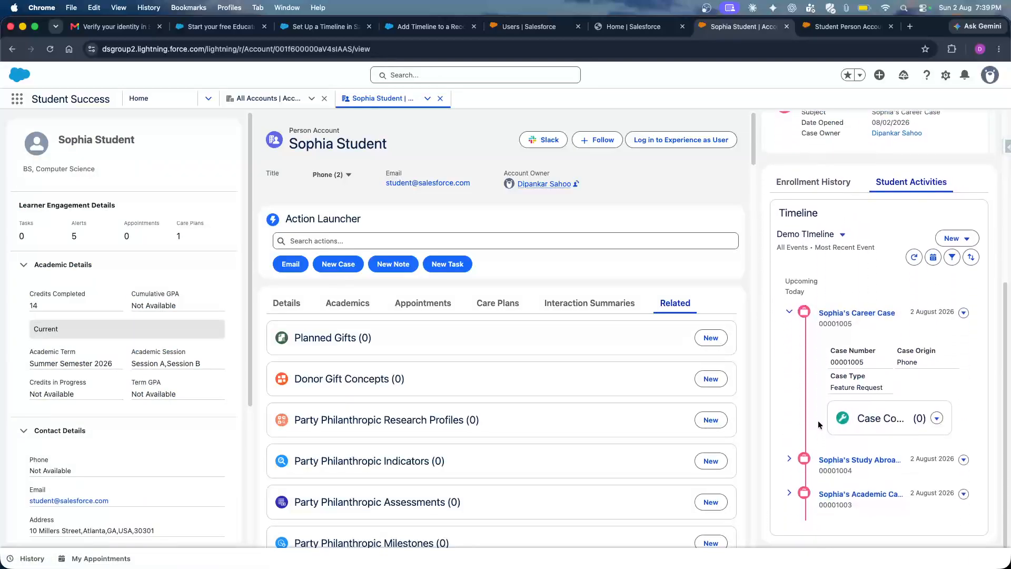
click(789, 459)
scroll(801, 454, down, 1)
scroll(831, 482, down, 3)
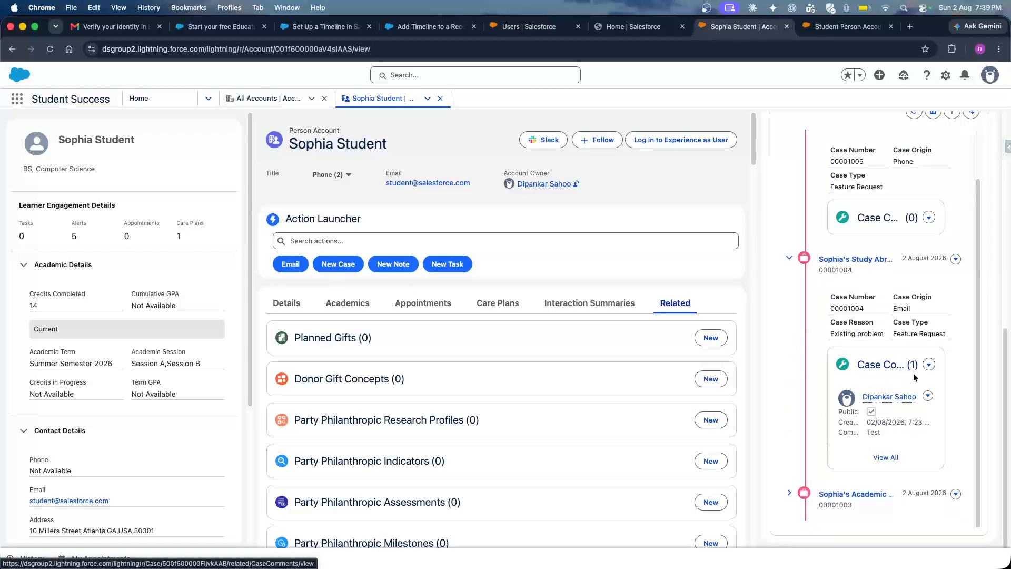
Check the actions available for the study abroad case's comments and the timeline's options for creating new records.
click(929, 364)
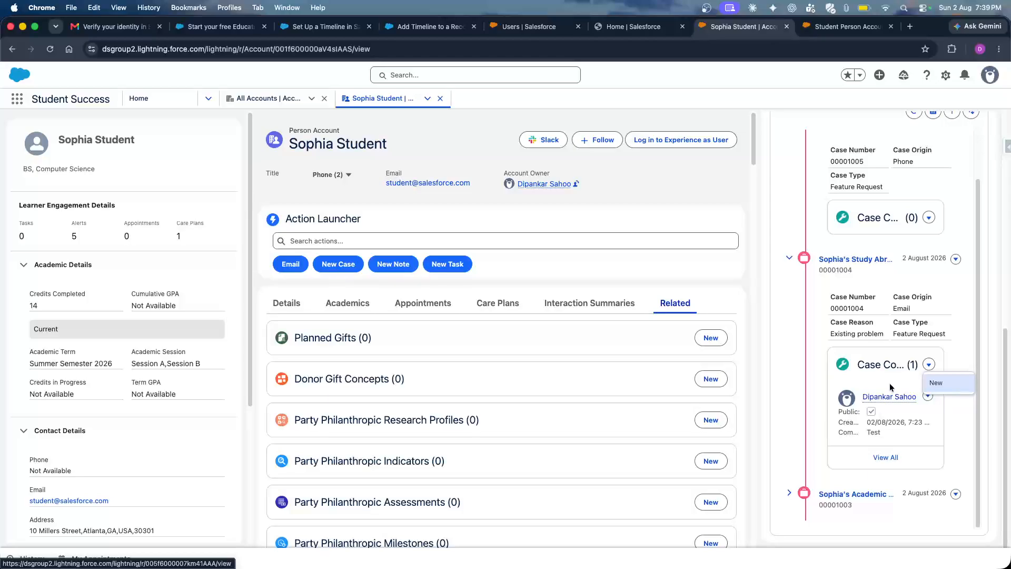
click(928, 395)
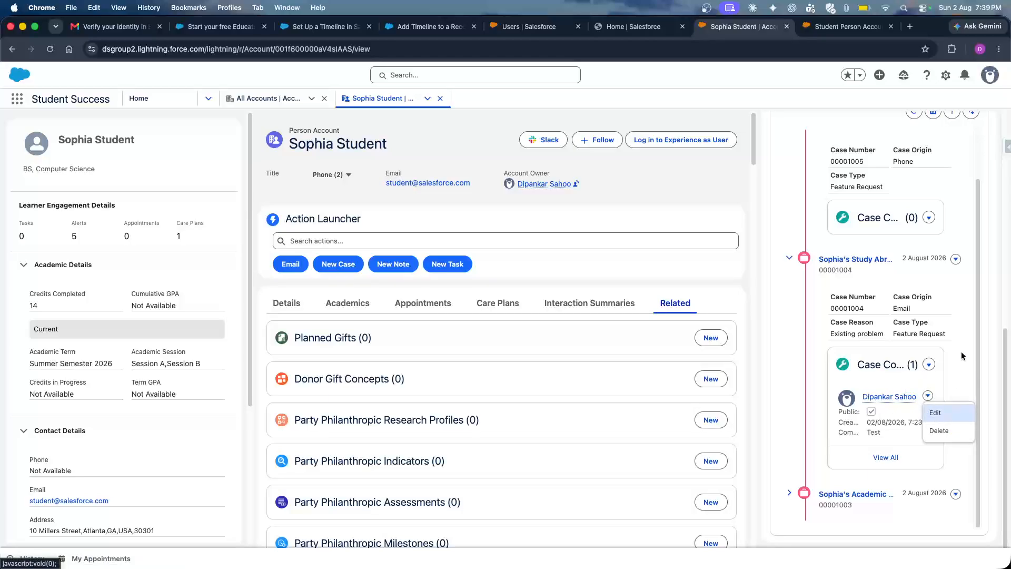
scroll(961, 337, up, 2)
scroll(937, 194, up, 3)
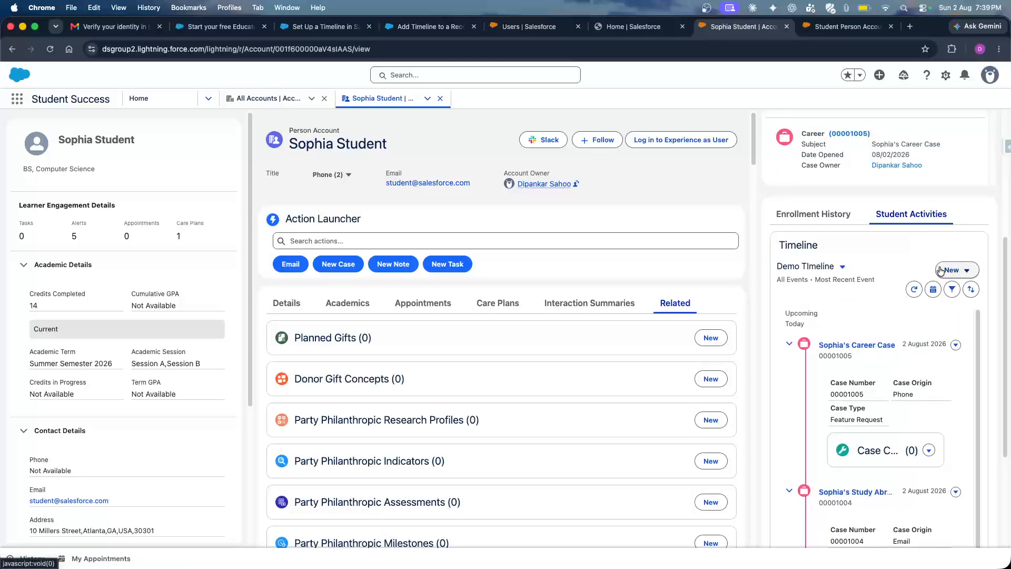
click(952, 270)
click(897, 257)
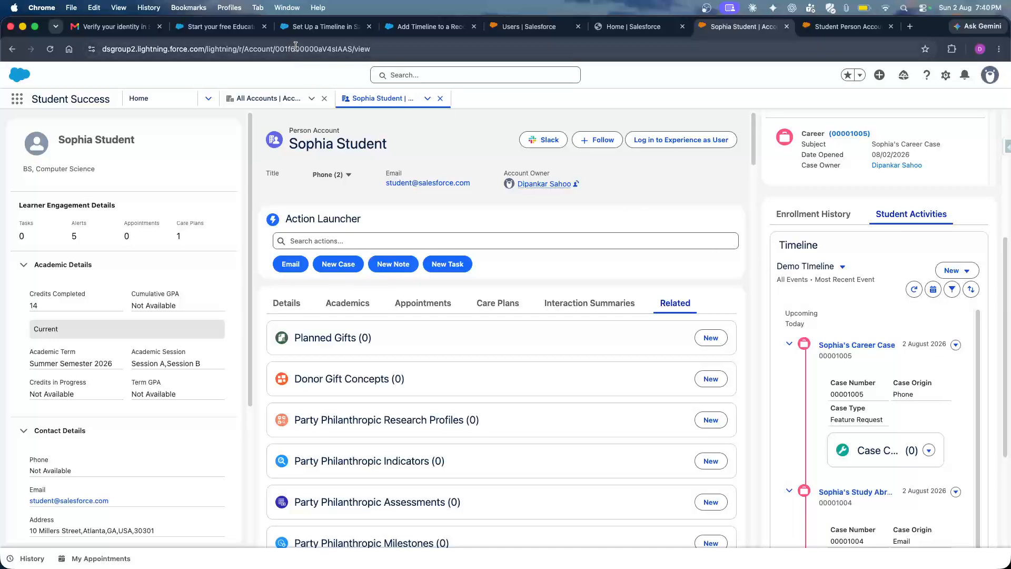
Switch to the Salesforce Help article Set Up a Timeline in Salesforce and review its activation and preview instructions.
click(296, 29)
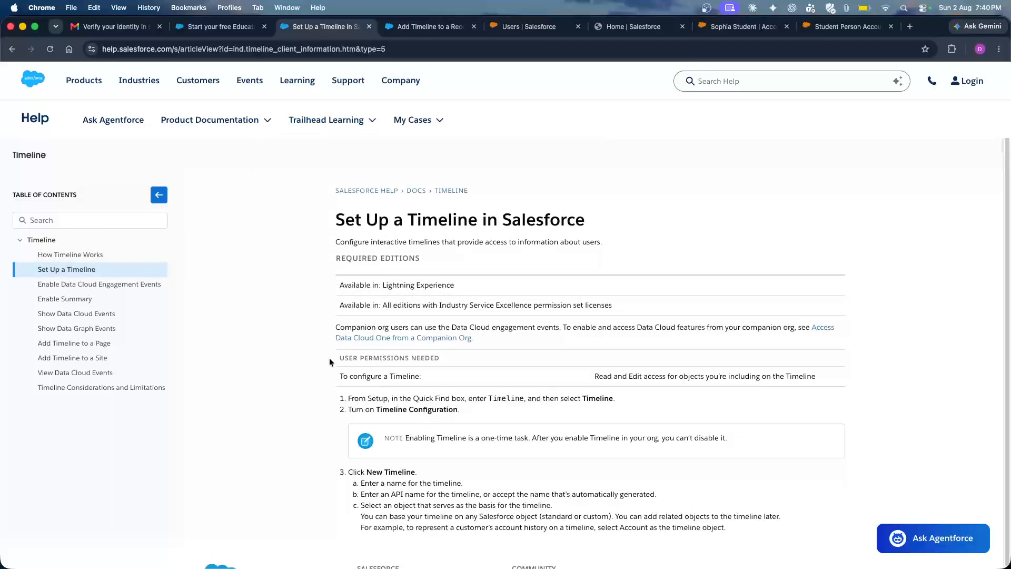
scroll(333, 368, down, 5)
scroll(332, 368, down, 15)
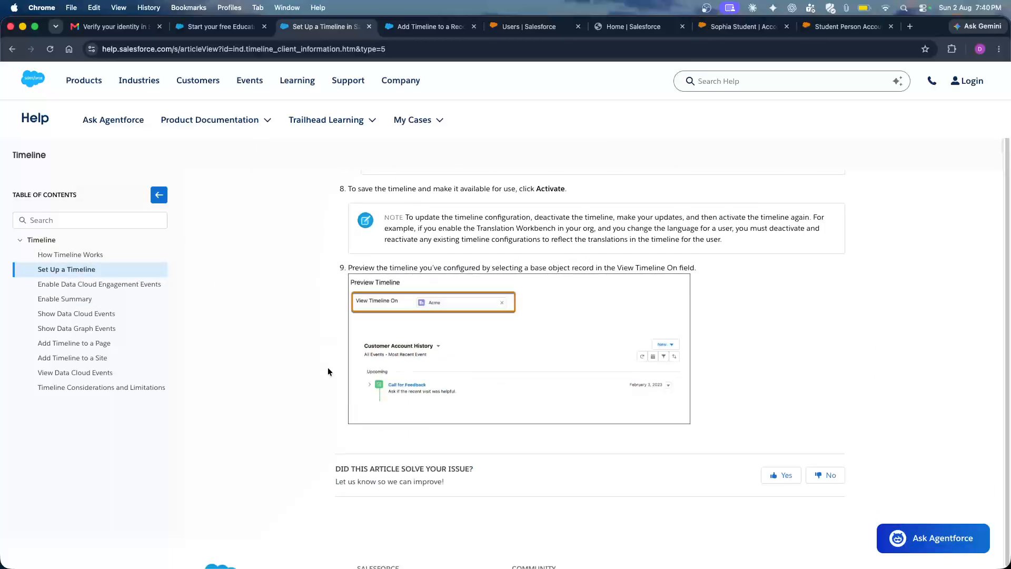
scroll(325, 364, up, 10)
scroll(344, 386, down, 10)
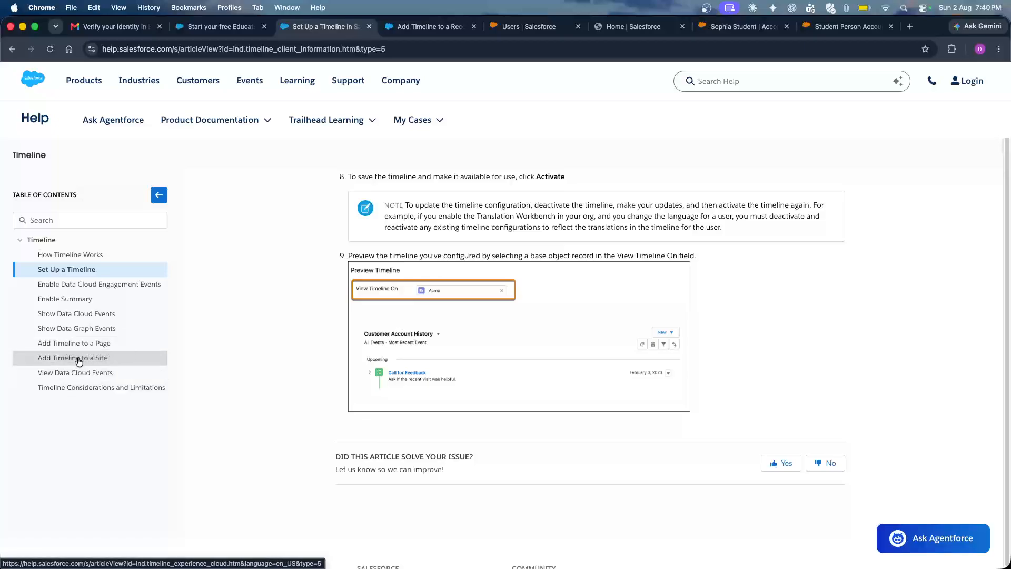
Open the Timeline Considerations and Limitations help article to read through it.
click(83, 387)
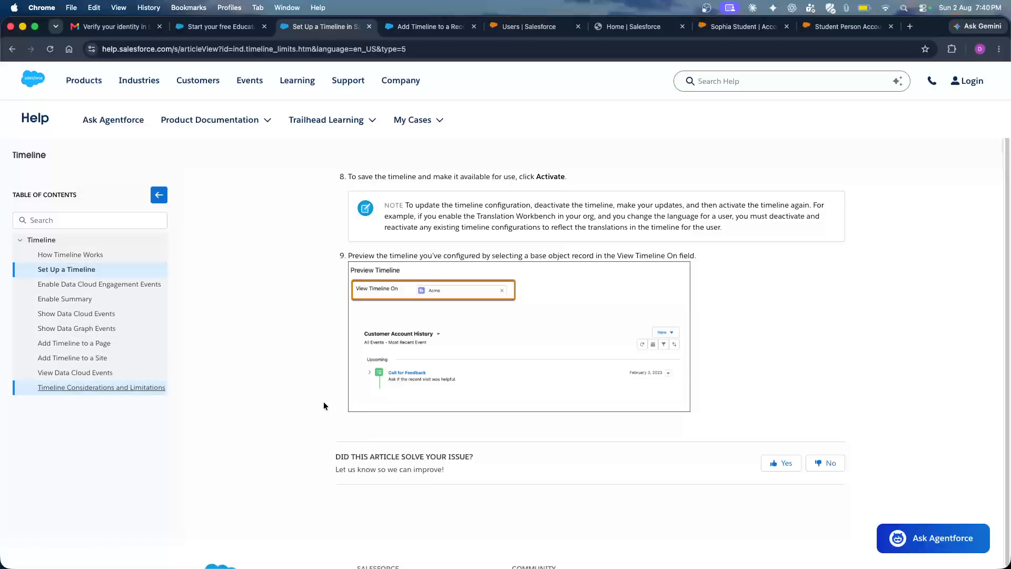
scroll(324, 406, down, 3)
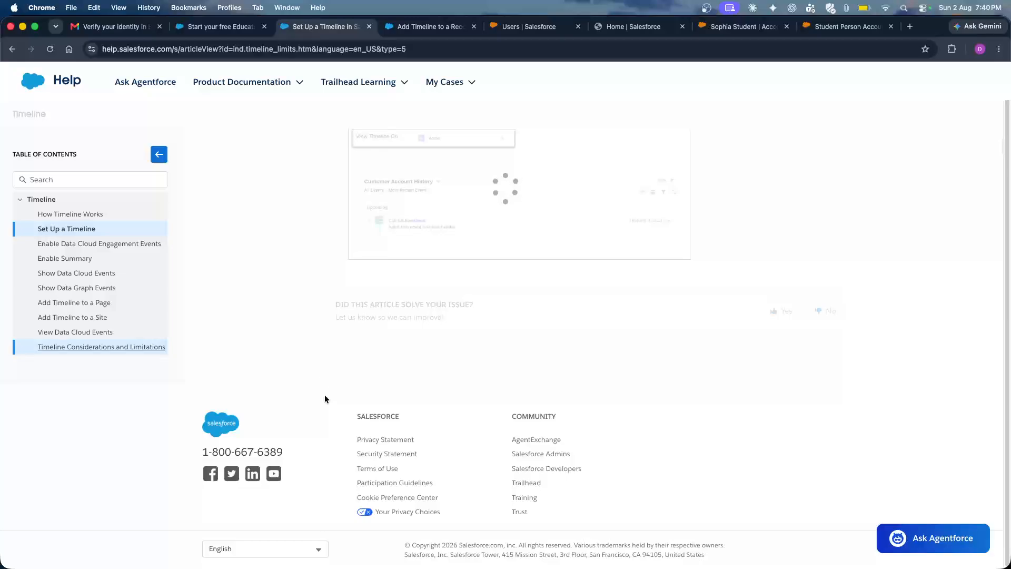